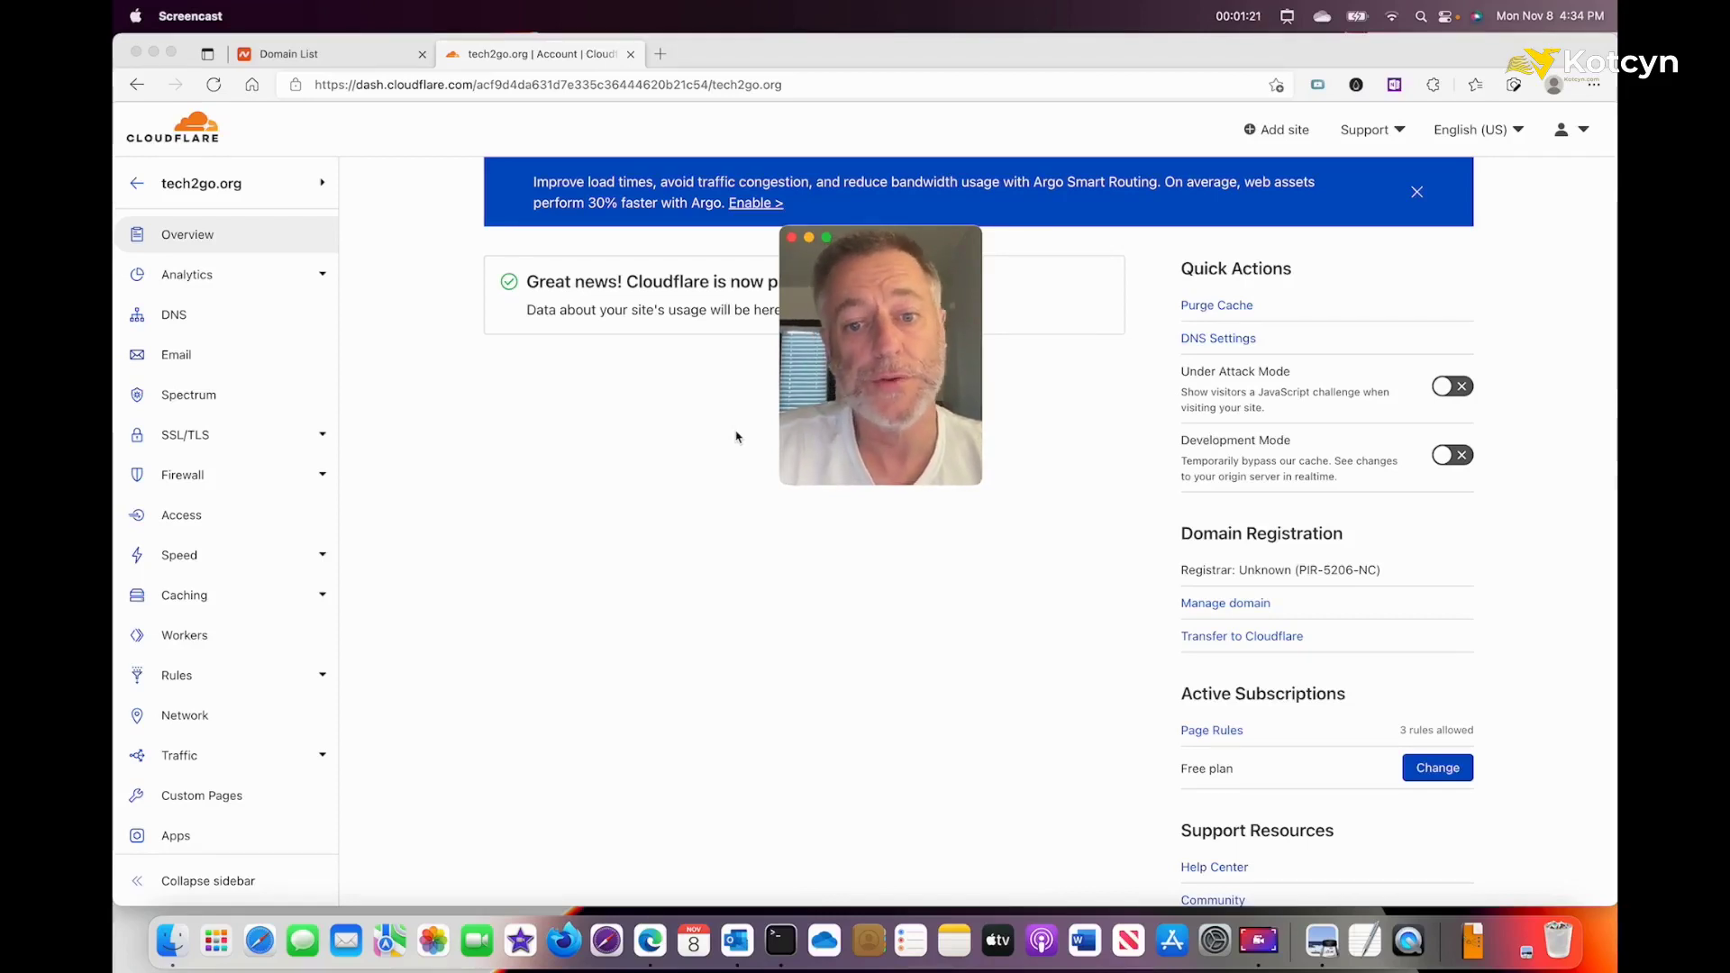
Dismiss the webcam overlay to reveal tech2go.org's overview showing Cloudflare protection on the Free plan.
{"action": "left_click", "coordinate": [793, 238]}
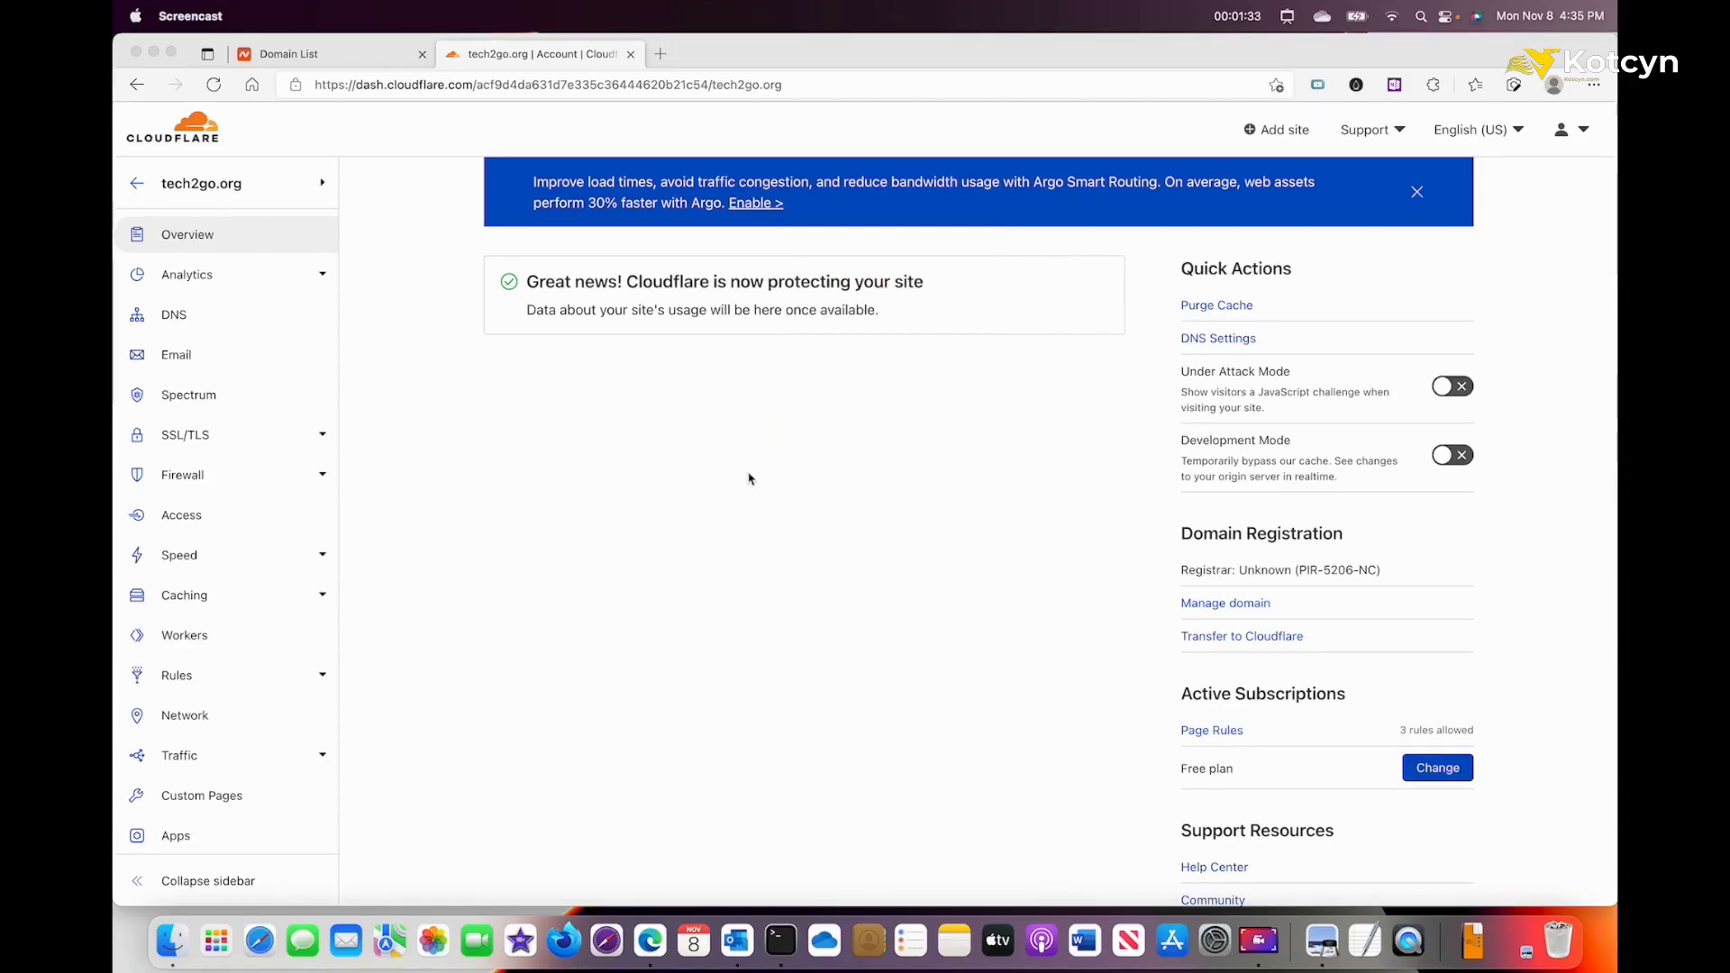
{"action": "key", "text": "super+shift+d"}
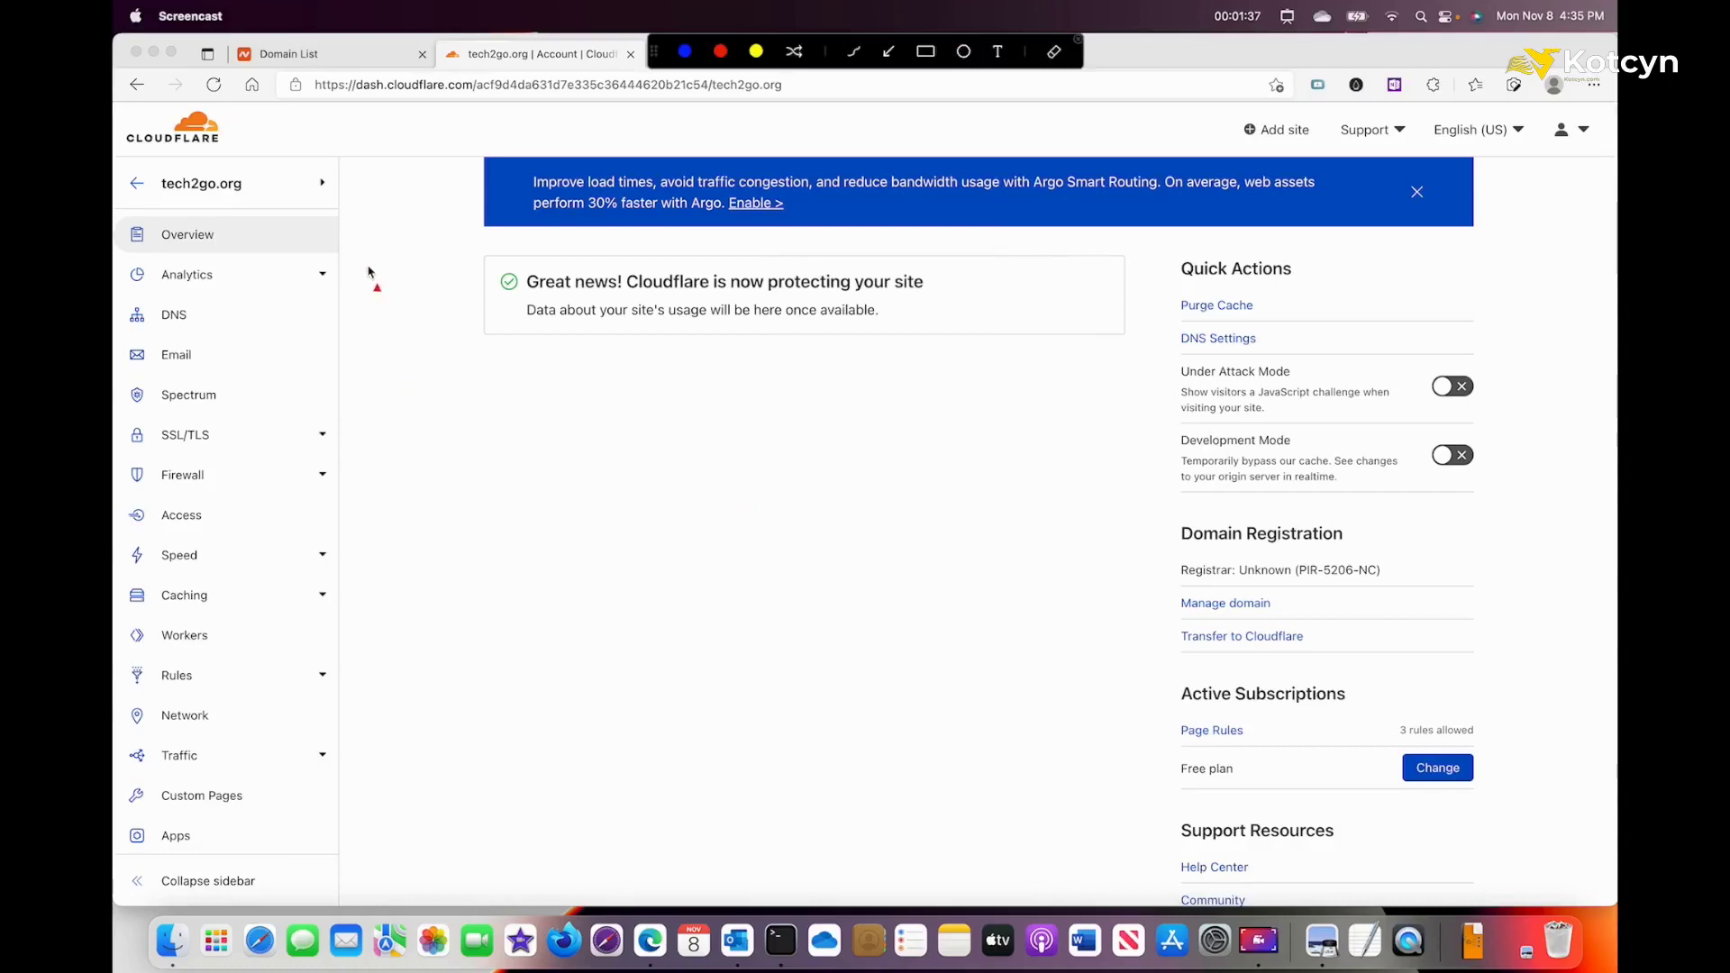
{"action": "mouse_move", "coordinate": [459, 371]}
{"action": "left_mouse_down"}
{"action": "mouse_move", "coordinate": [303, 236]}
{"action": "mouse_move", "coordinate": [193, 200]}
{"action": "left_mouse_up"}
{"action": "left_click_drag", "start_coordinate": [915, 615], "coordinate": [1158, 636]}
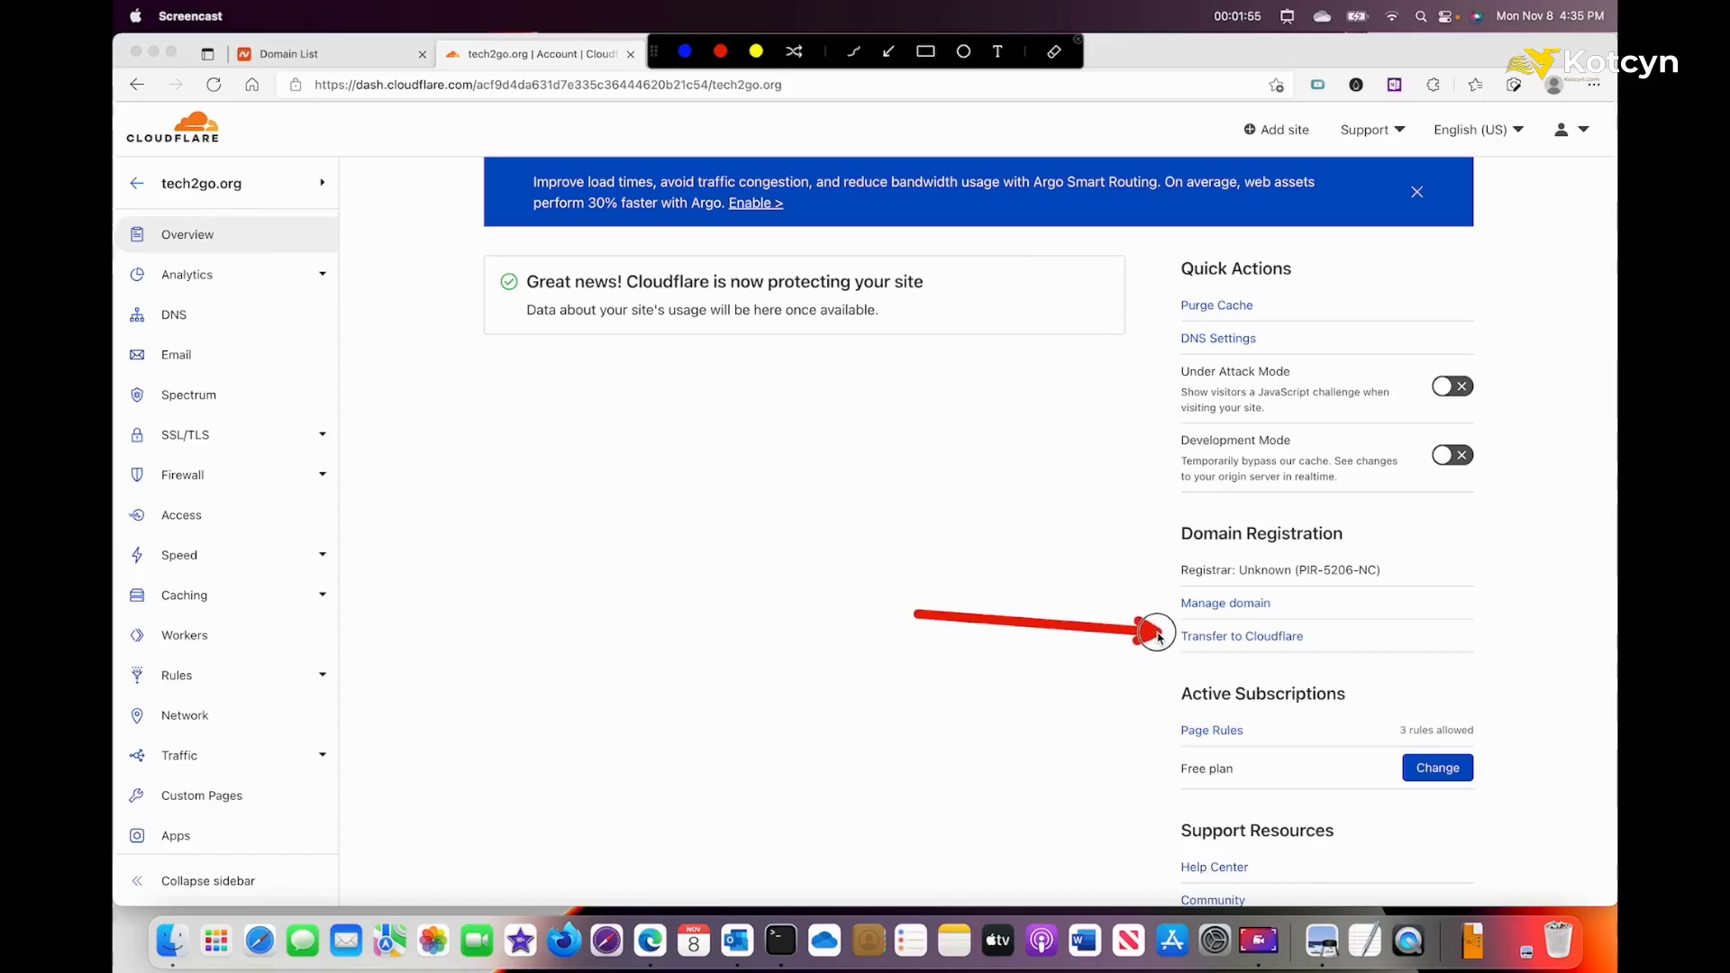
{"action": "left_click_drag", "start_coordinate": [1160, 637], "coordinate": [1171, 640]}
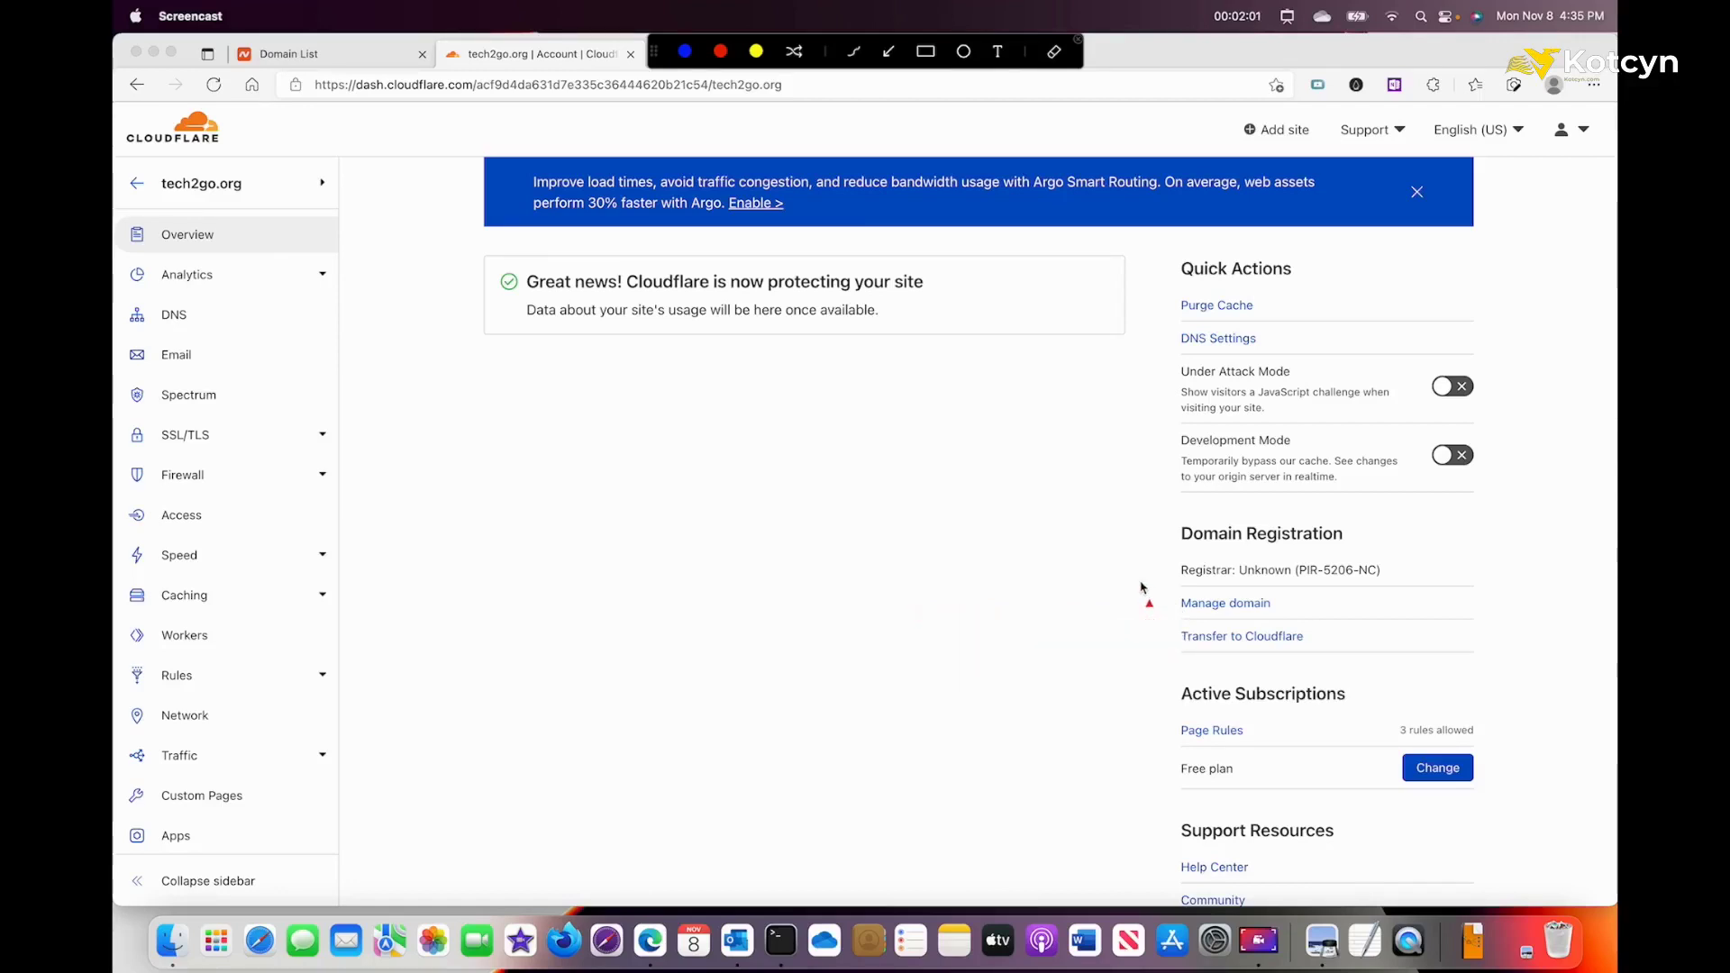
{"action": "key", "text": "Escape"}
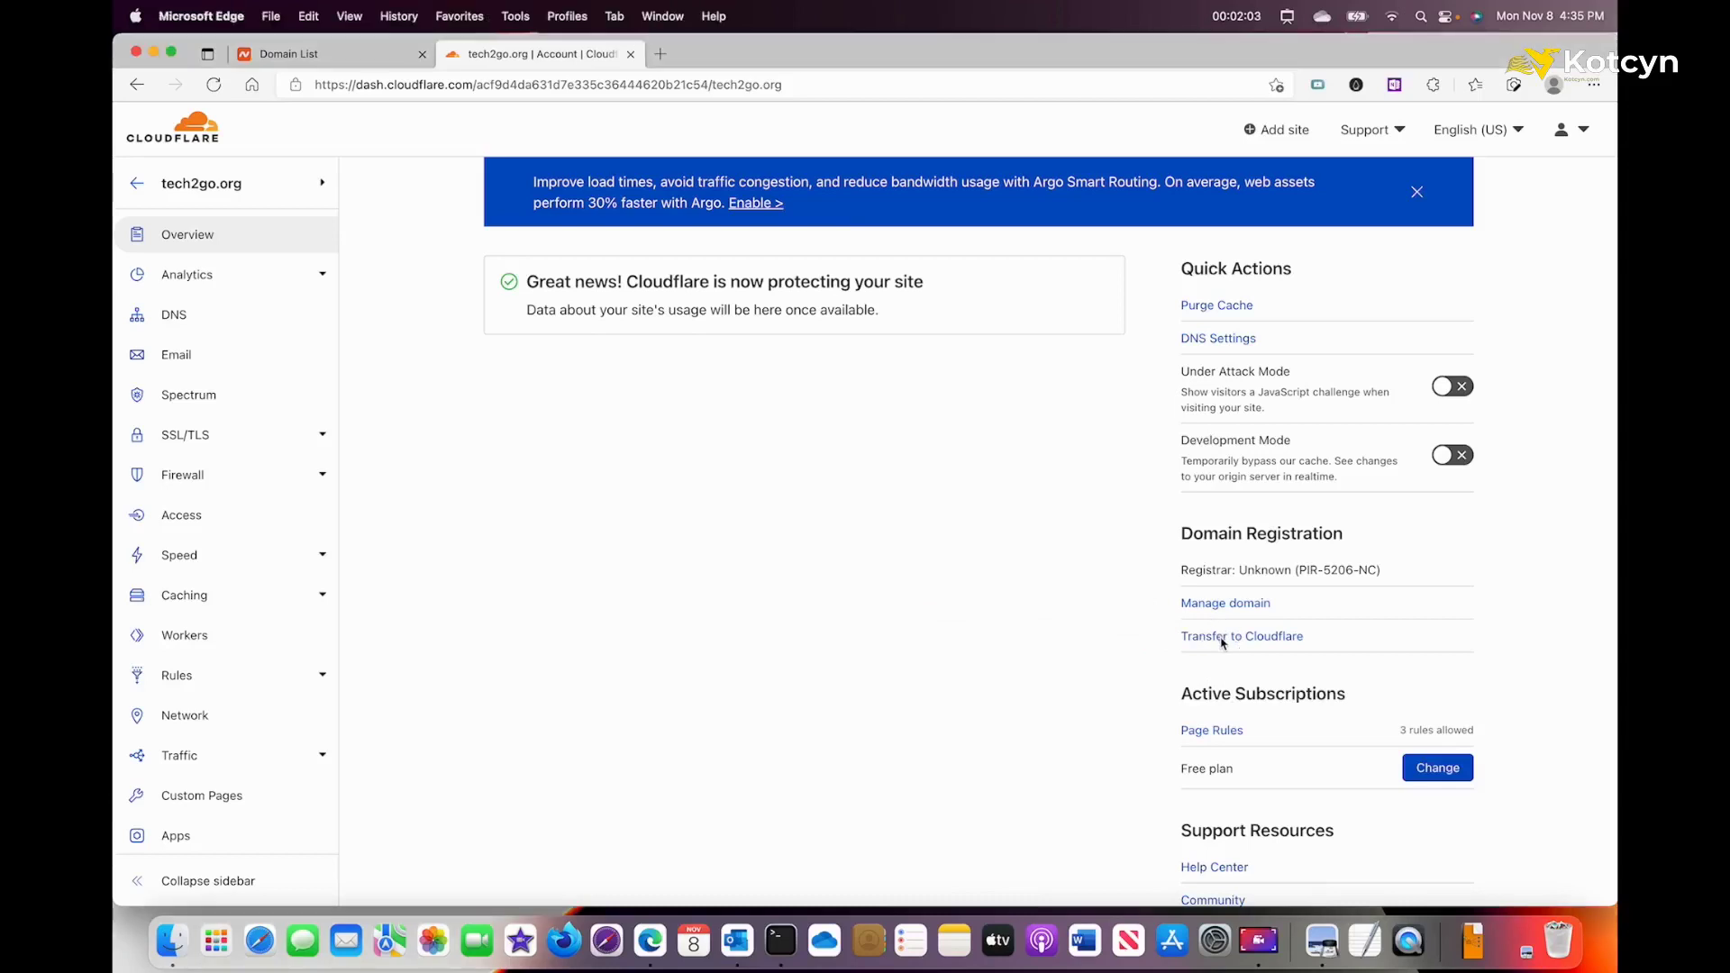
Start a domain transfer, deselecting online-technology.com and dakota.website so only tech2go.org remains.
{"action": "left_click", "coordinate": [1222, 637]}
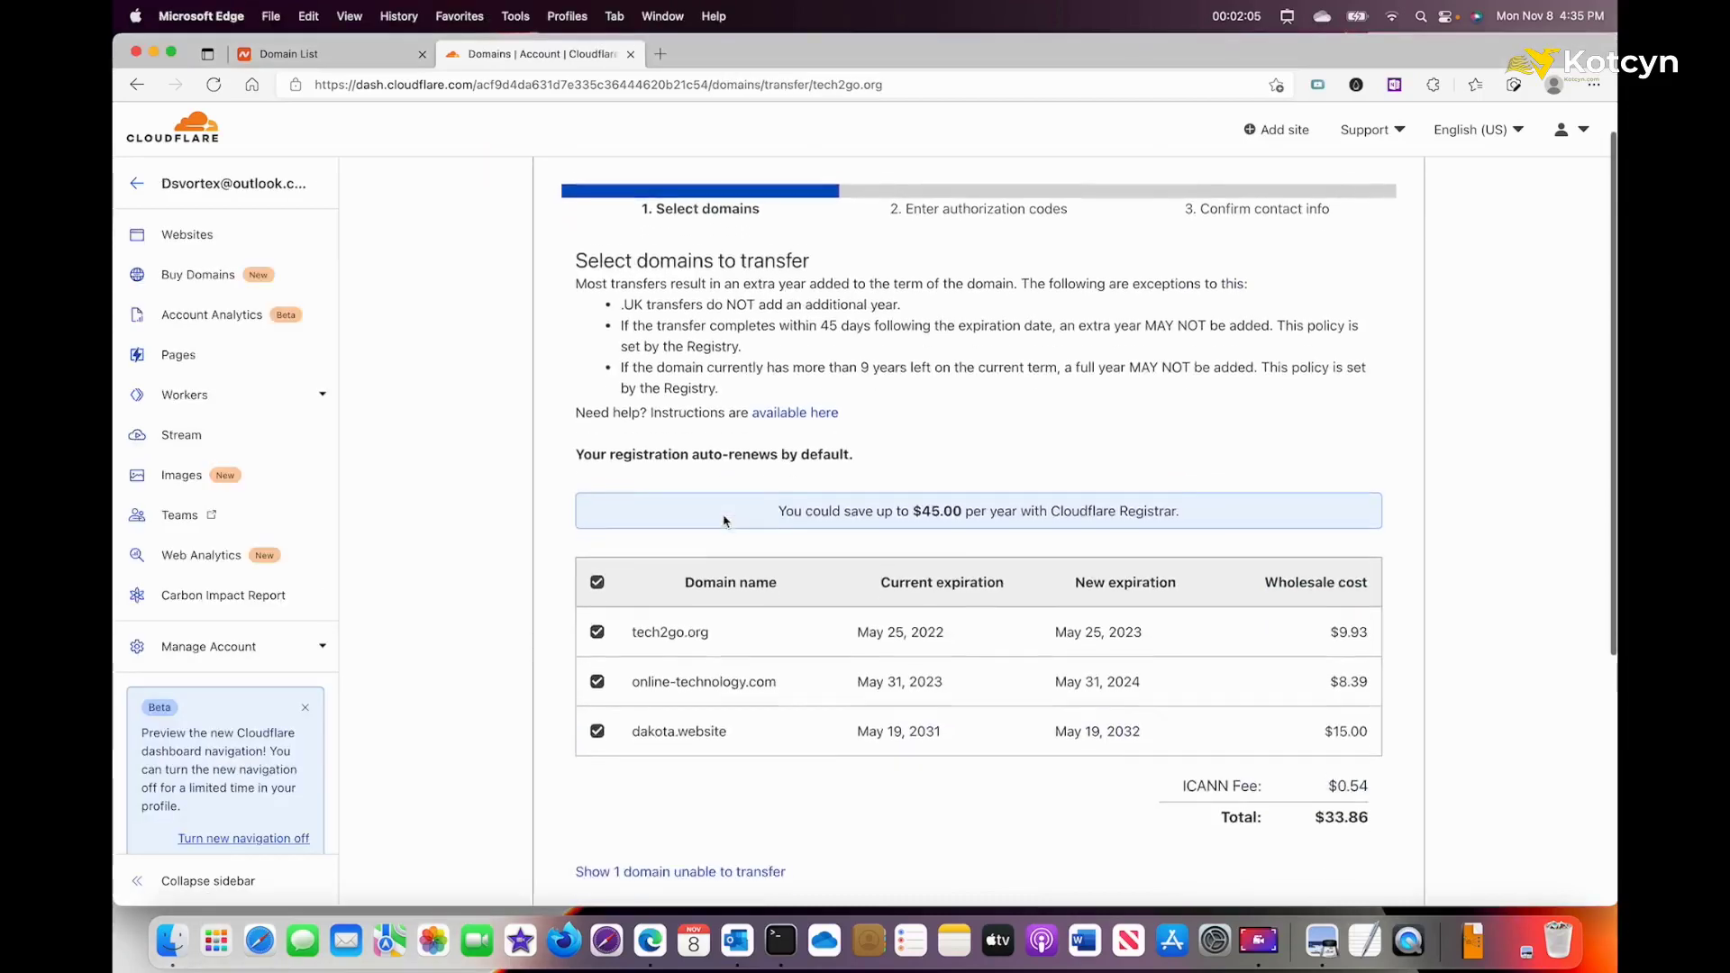
{"action": "scroll", "coordinate": [723, 521], "scroll_direction": "down", "scroll_amount": 1}
{"action": "key", "text": "ctrl+shift+a"}
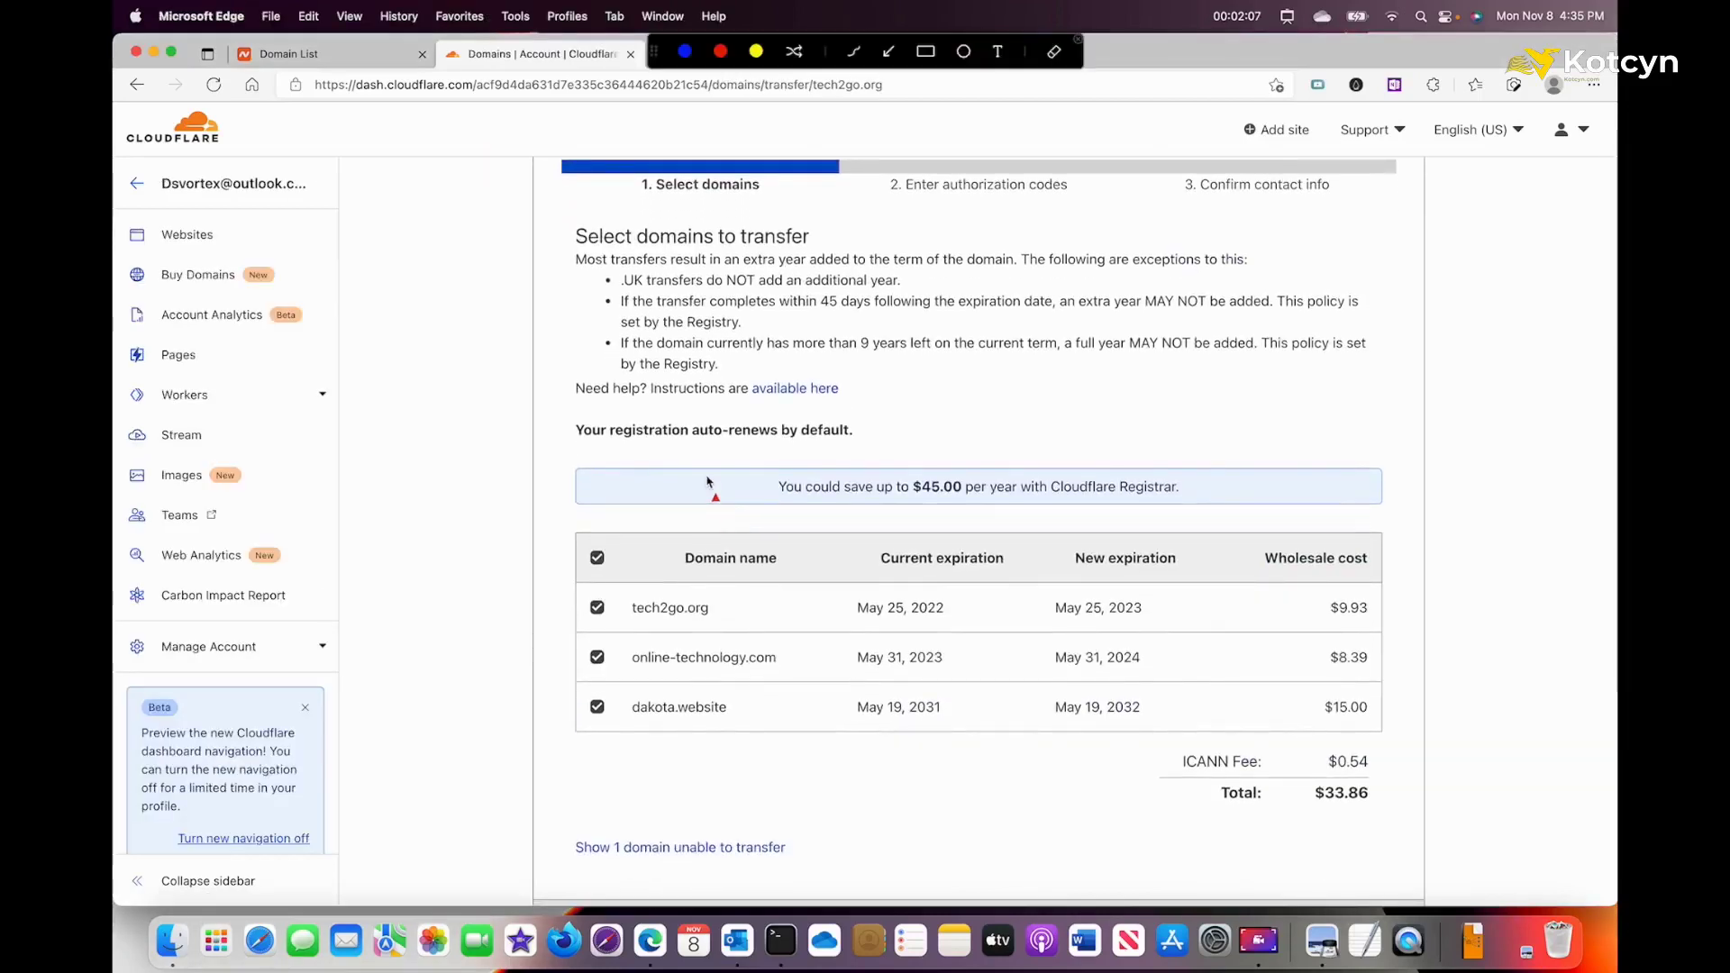
{"action": "key", "text": "Escape"}
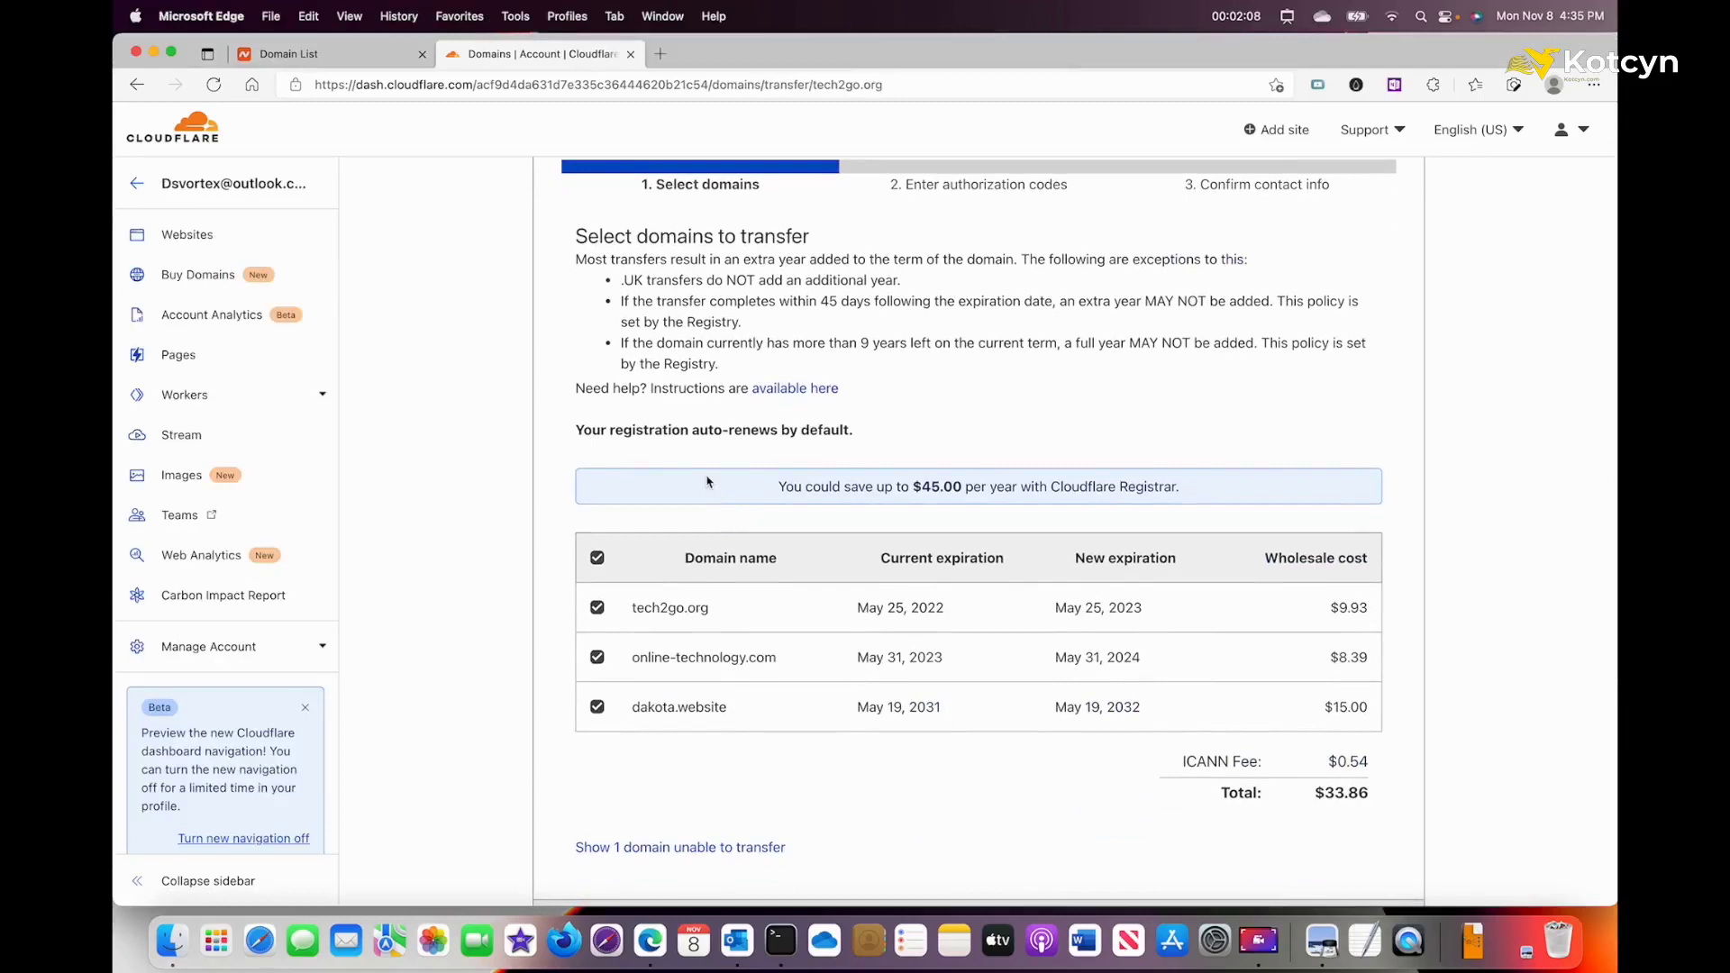
{"action": "left_click", "coordinate": [597, 658]}
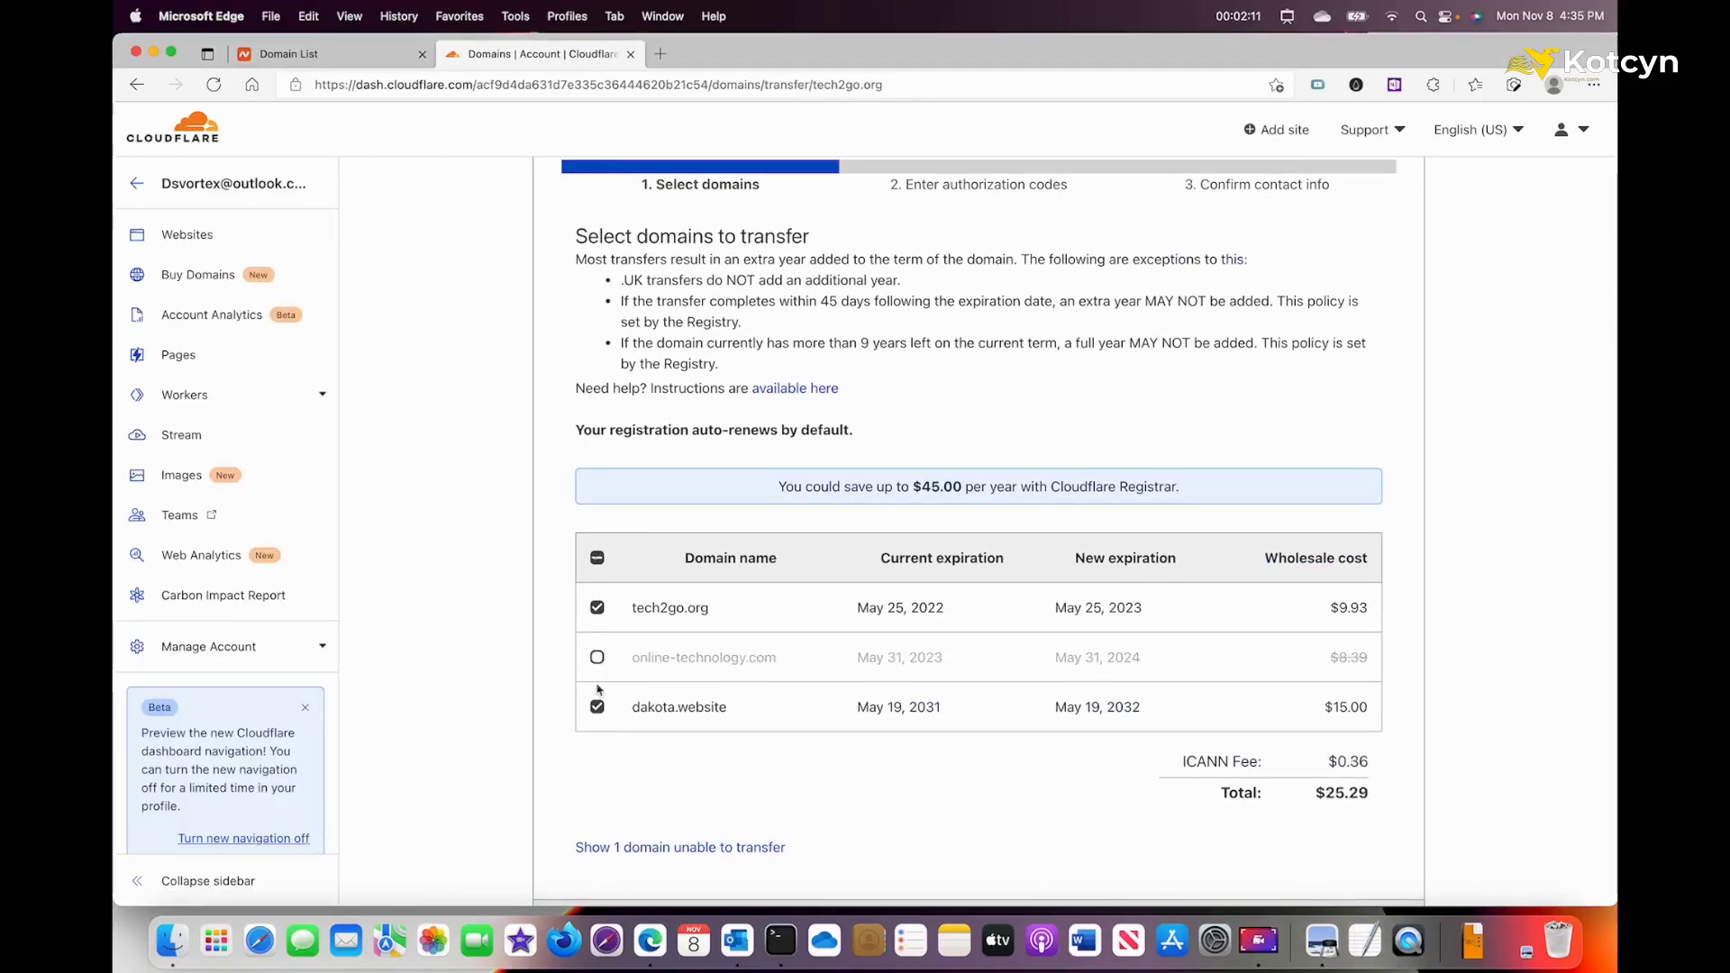
{"action": "left_click", "coordinate": [598, 705]}
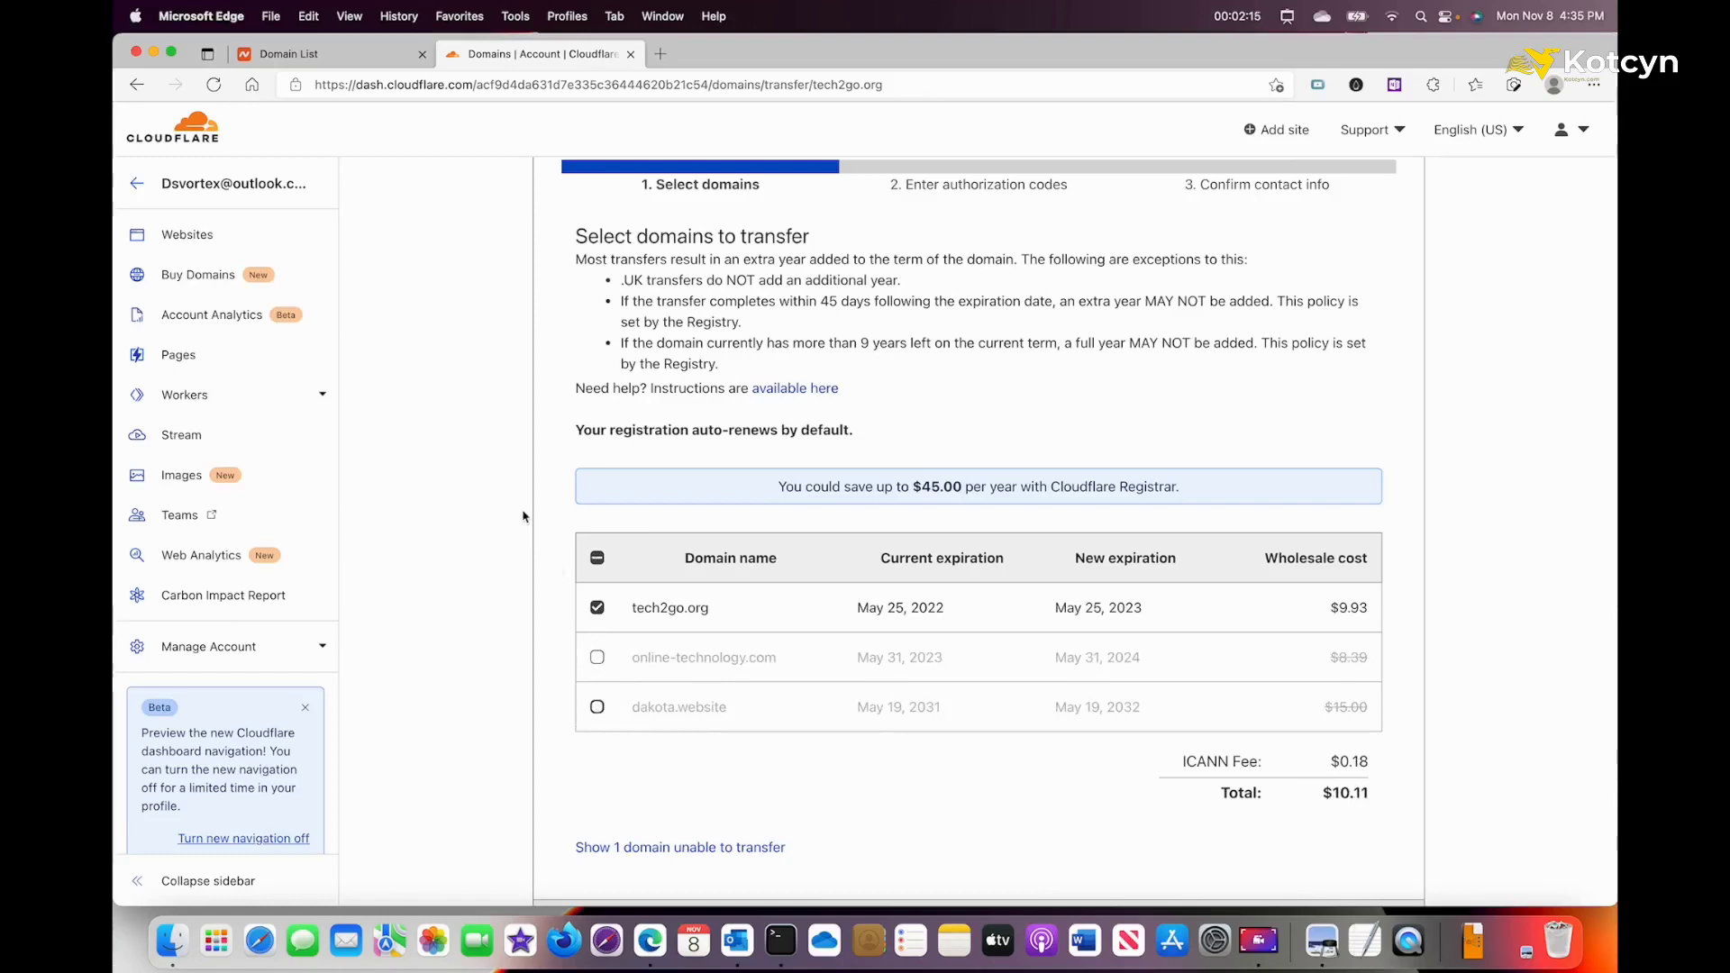
Mark up the $9.93 domain price, $0.18 ICANN fee and $10.11 total on screen.
{"action": "scroll", "coordinate": [523, 517], "scroll_direction": "up", "scroll_amount": 2}
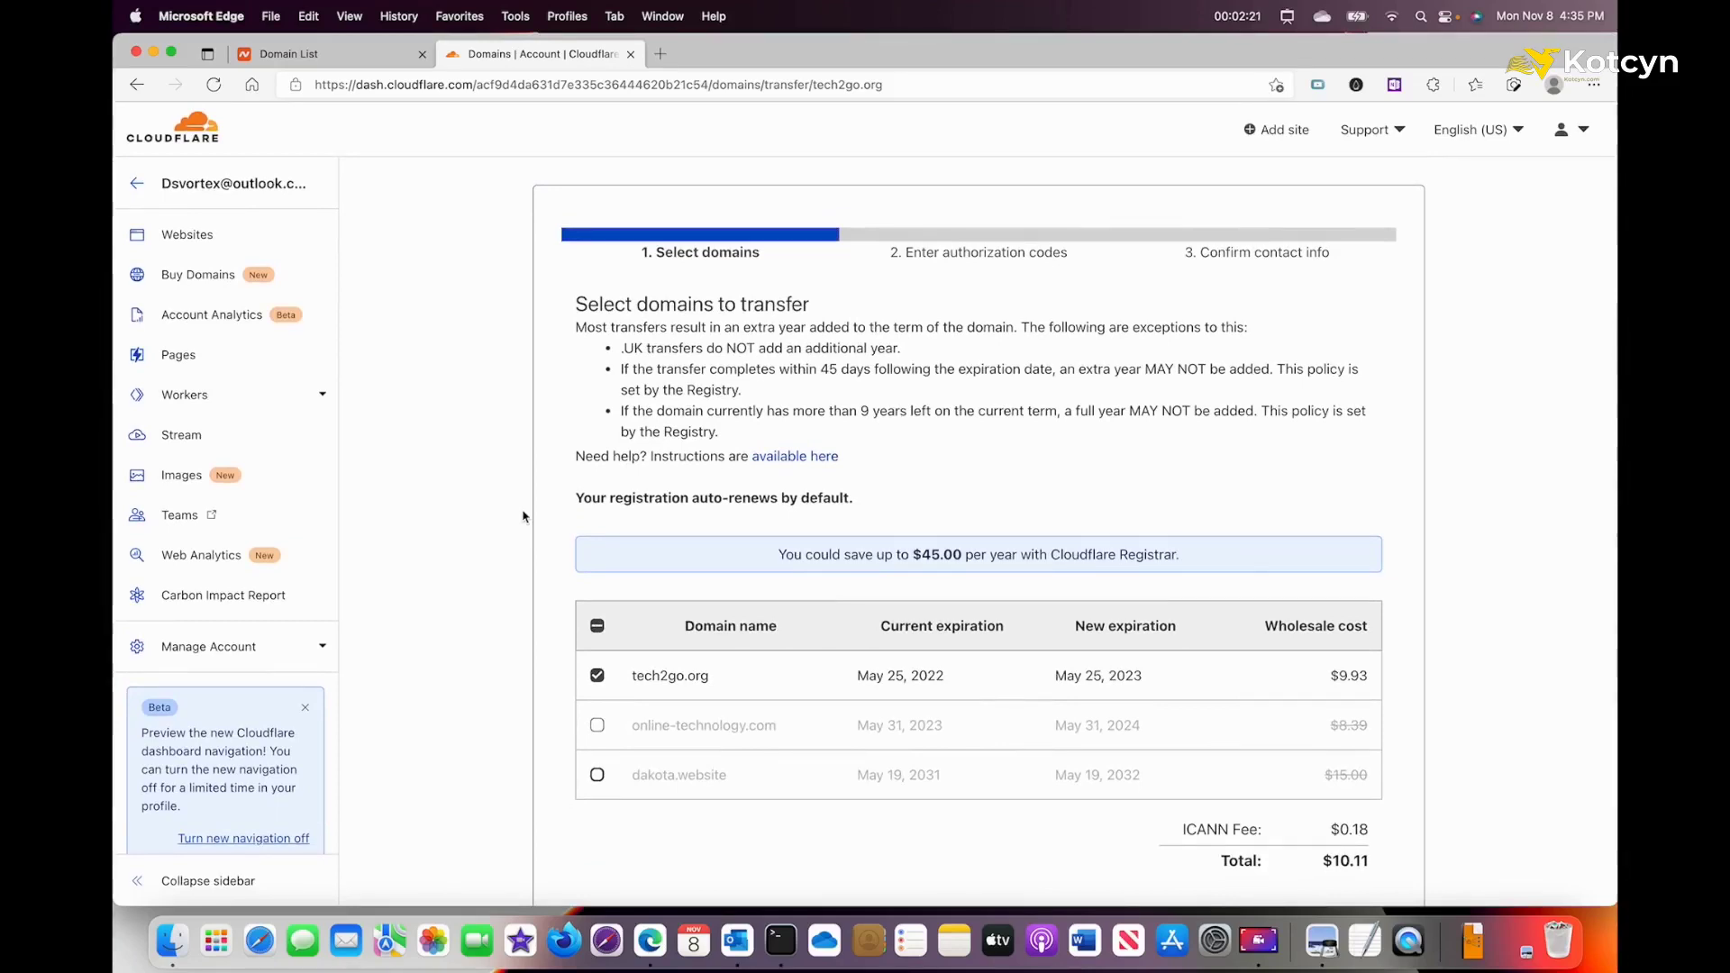
{"action": "key", "text": "ctrl+shift+a"}
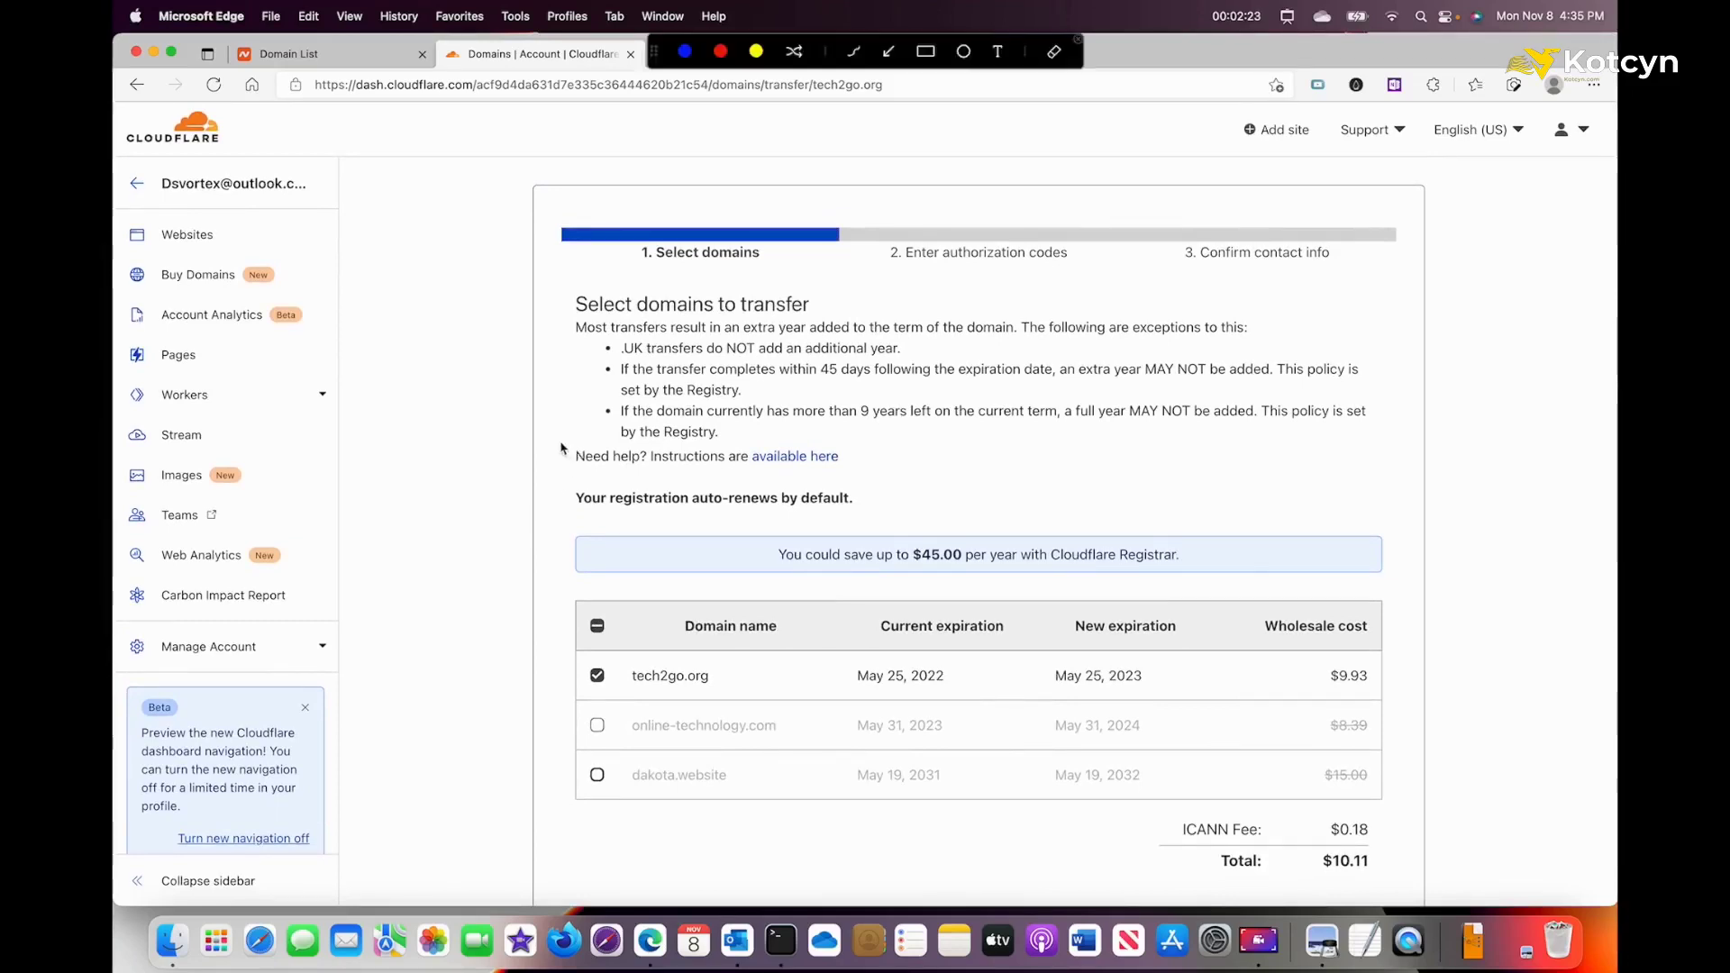
{"action": "left_click_drag", "start_coordinate": [1516, 661], "coordinate": [1383, 678]}
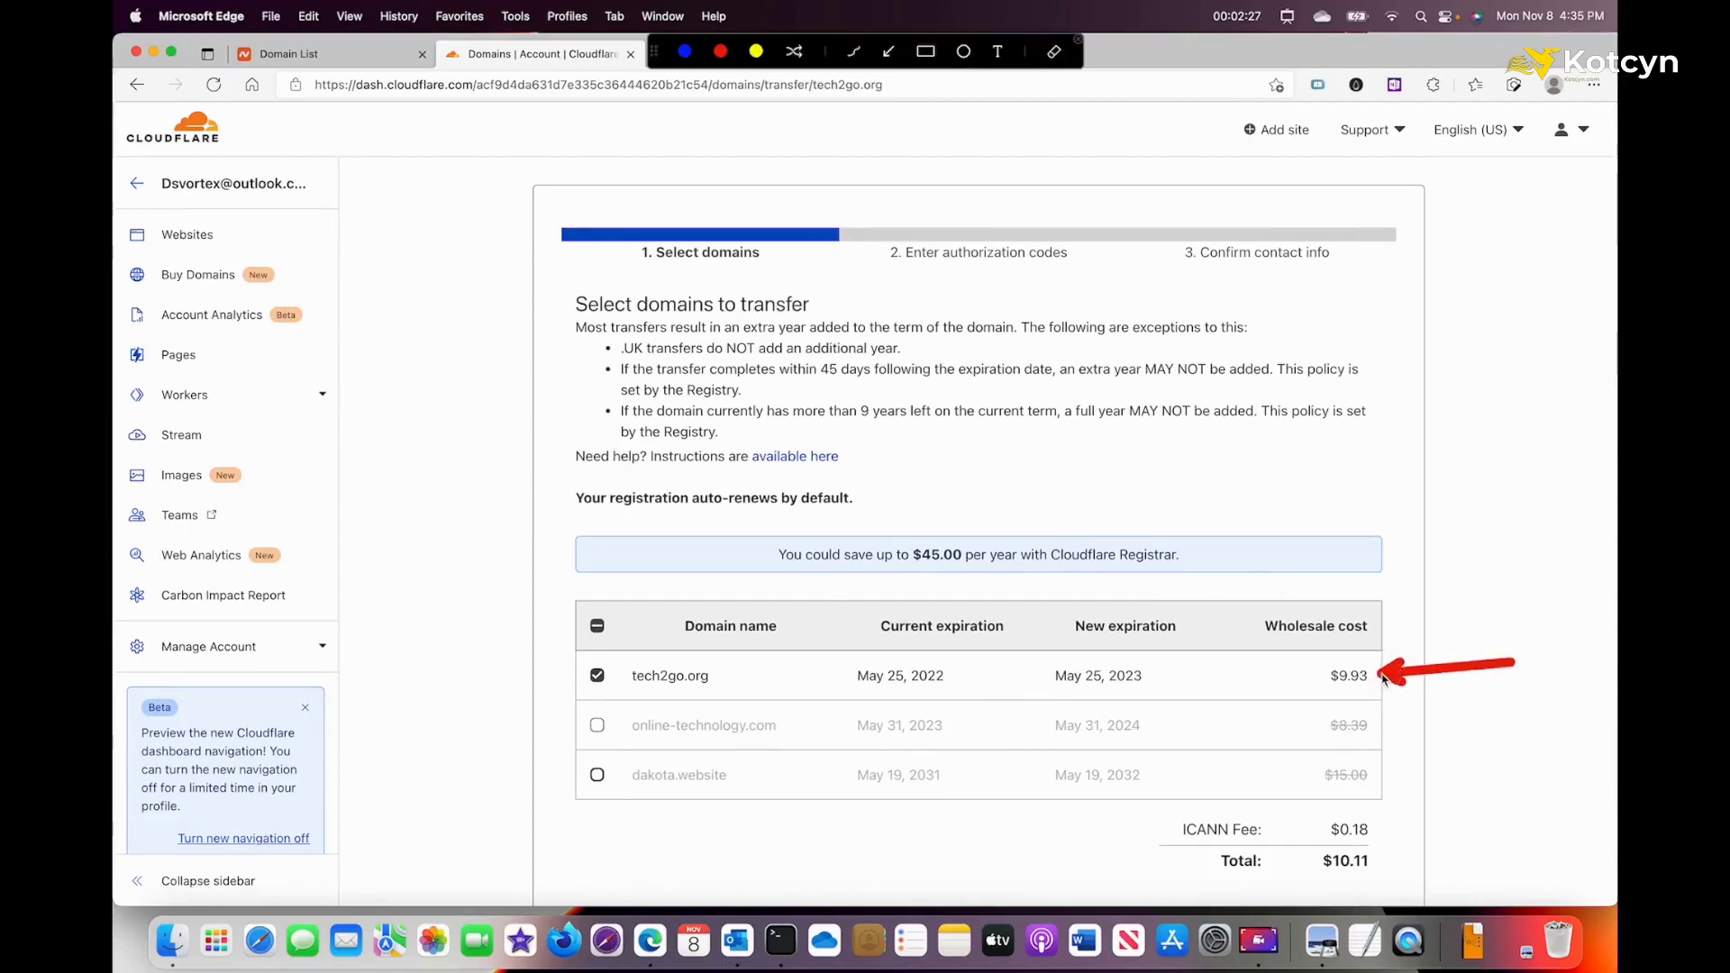
{"action": "left_click_drag", "start_coordinate": [1461, 665], "coordinate": [1361, 813]}
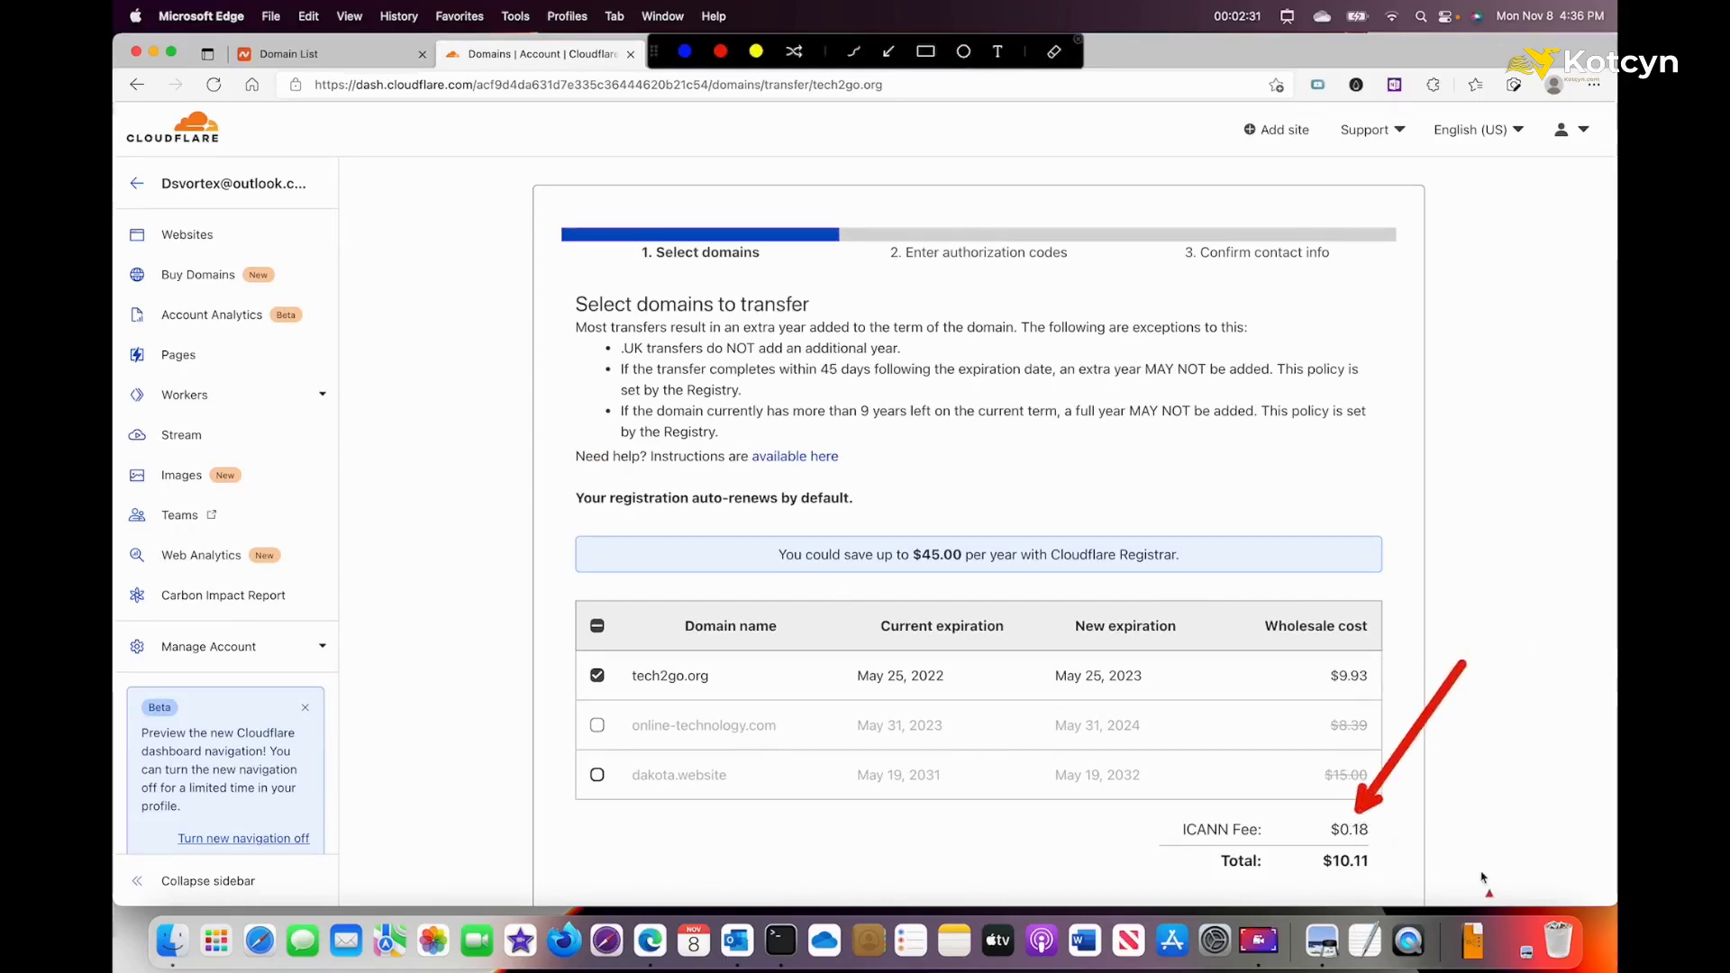
{"action": "left_click_drag", "start_coordinate": [1482, 870], "coordinate": [1381, 870]}
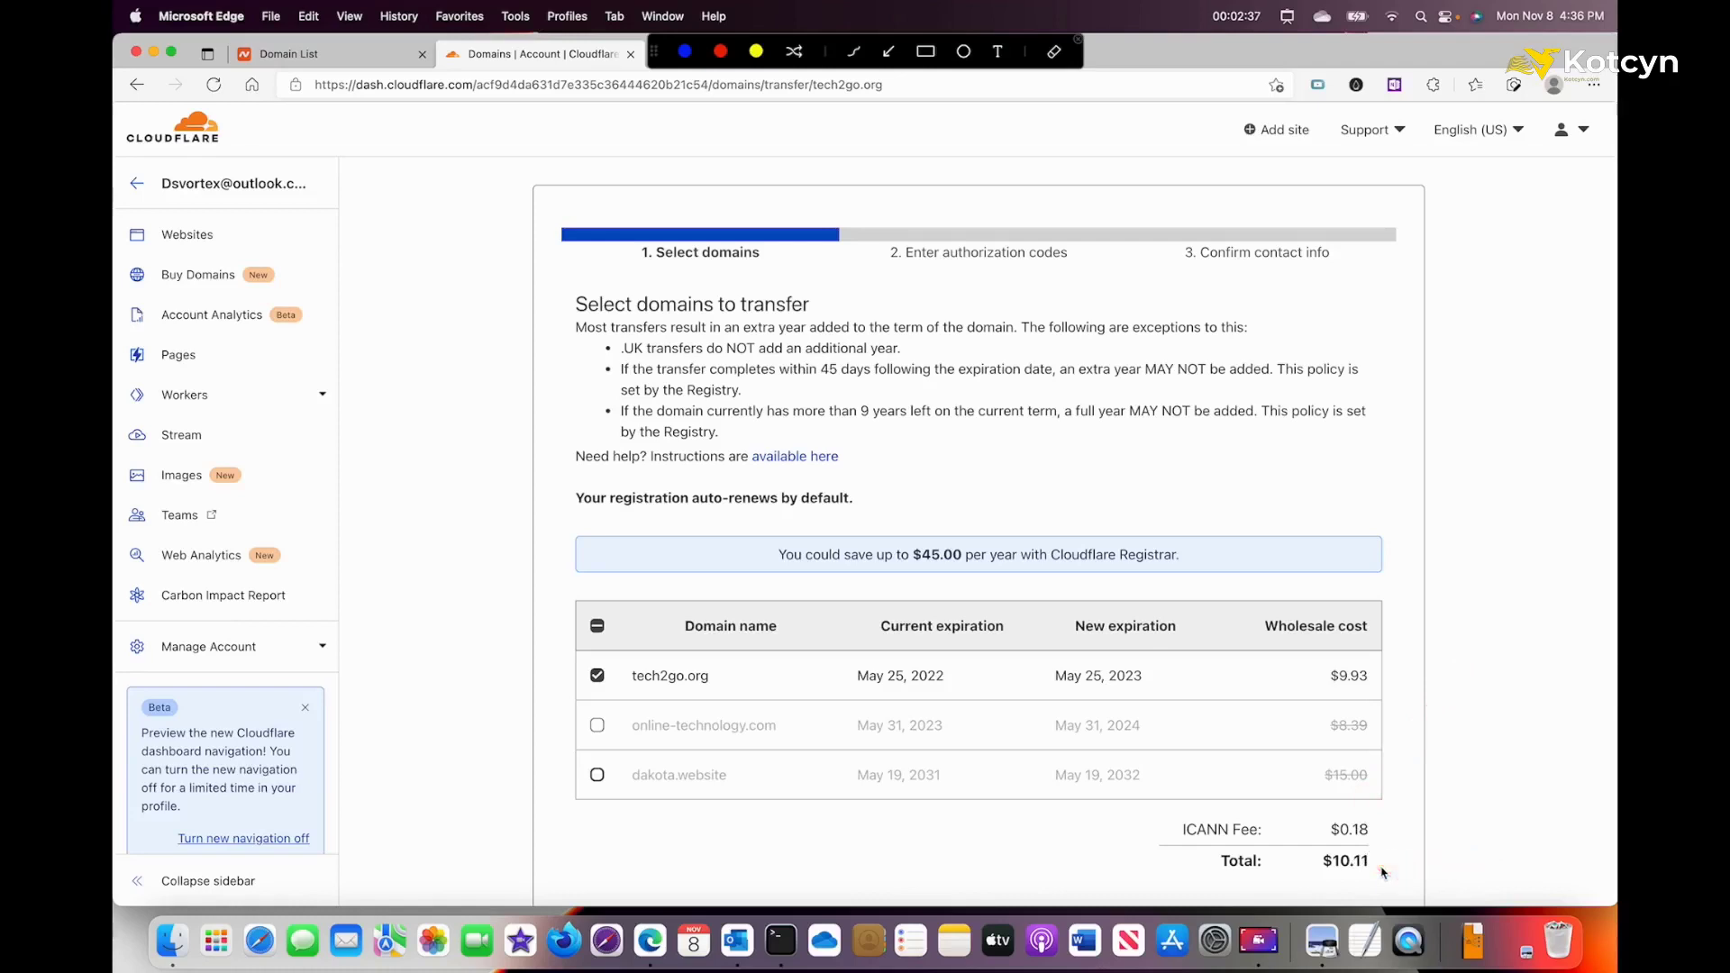
{"action": "left_click", "coordinate": [1460, 730]}
{"action": "left_click_drag", "start_coordinate": [1460, 730], "coordinate": [1392, 726]}
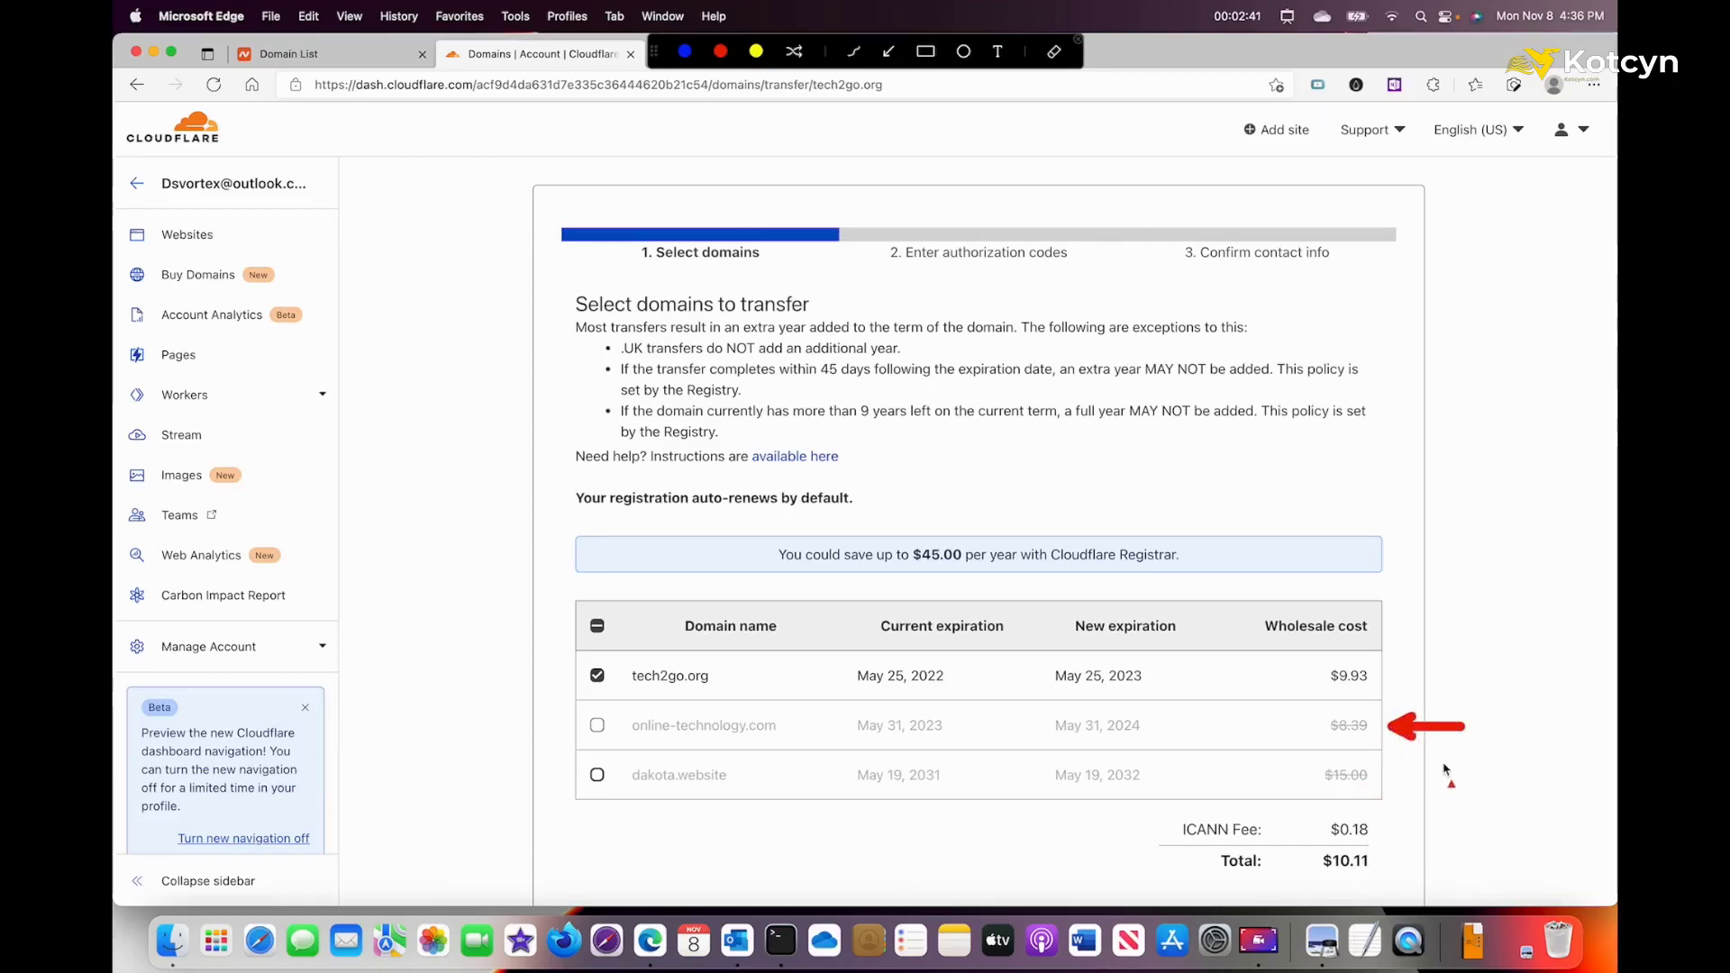
{"action": "left_click_drag", "start_coordinate": [1454, 772], "coordinate": [1385, 773]}
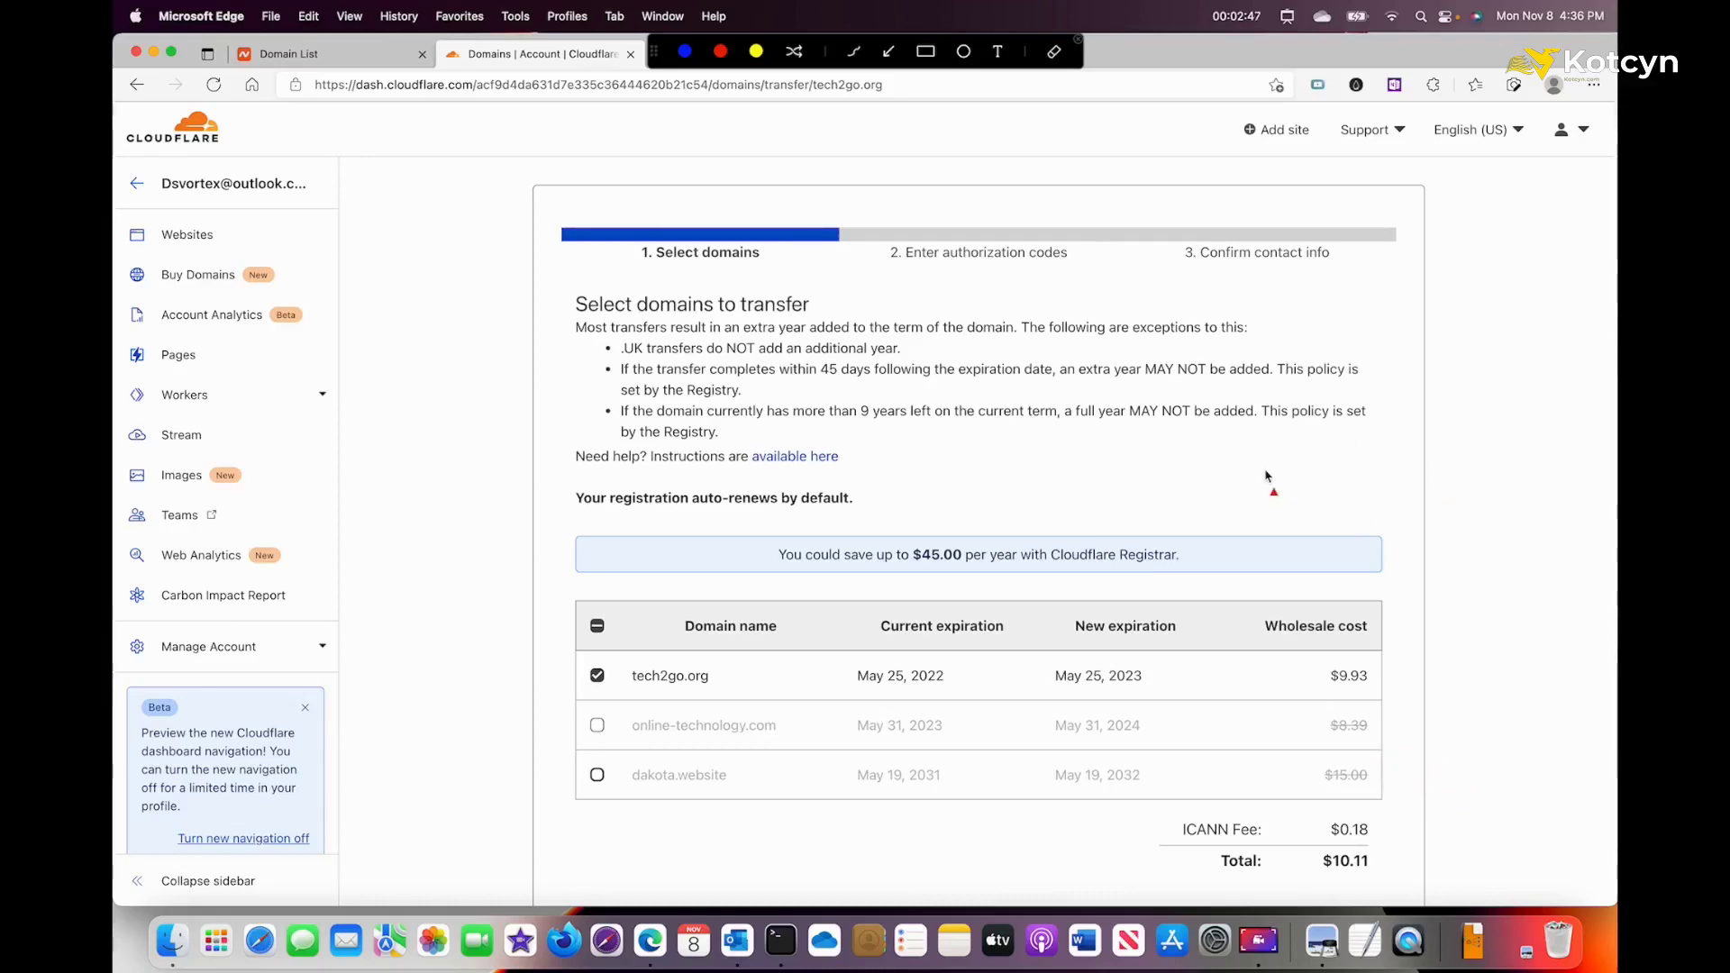
{"action": "left_click_drag", "start_coordinate": [772, 397], "coordinate": [723, 264]}
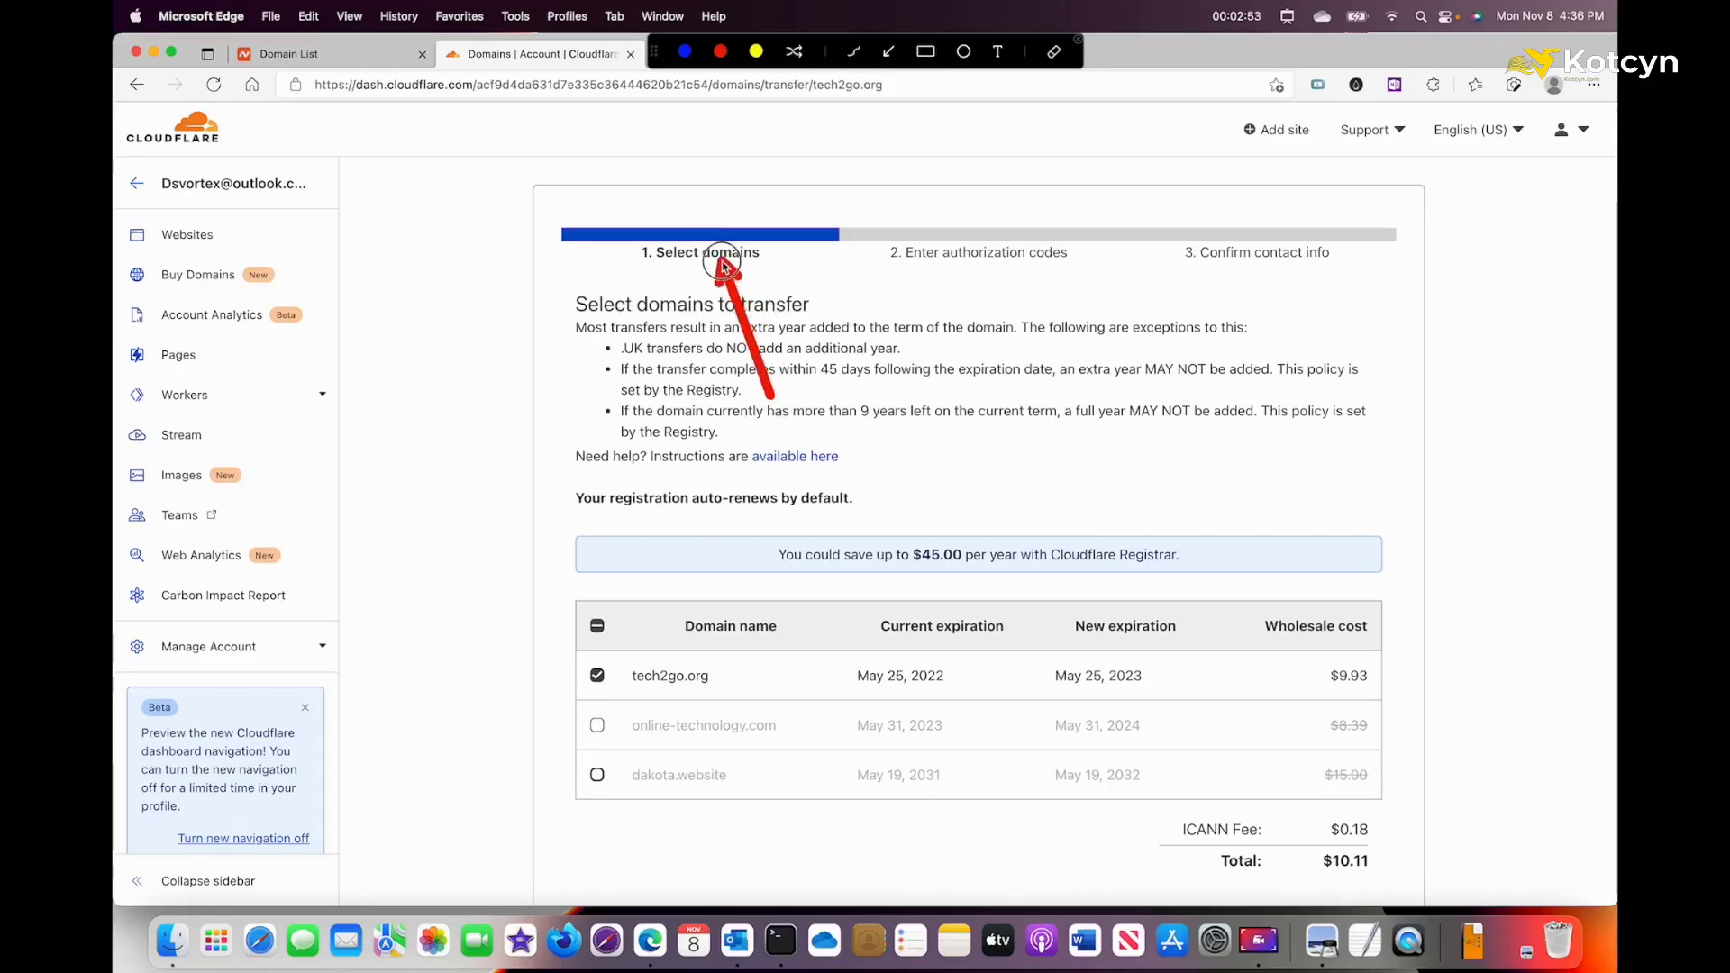
{"action": "left_click", "coordinate": [865, 327]}
{"action": "left_click_drag", "start_coordinate": [975, 393], "coordinate": [966, 273]}
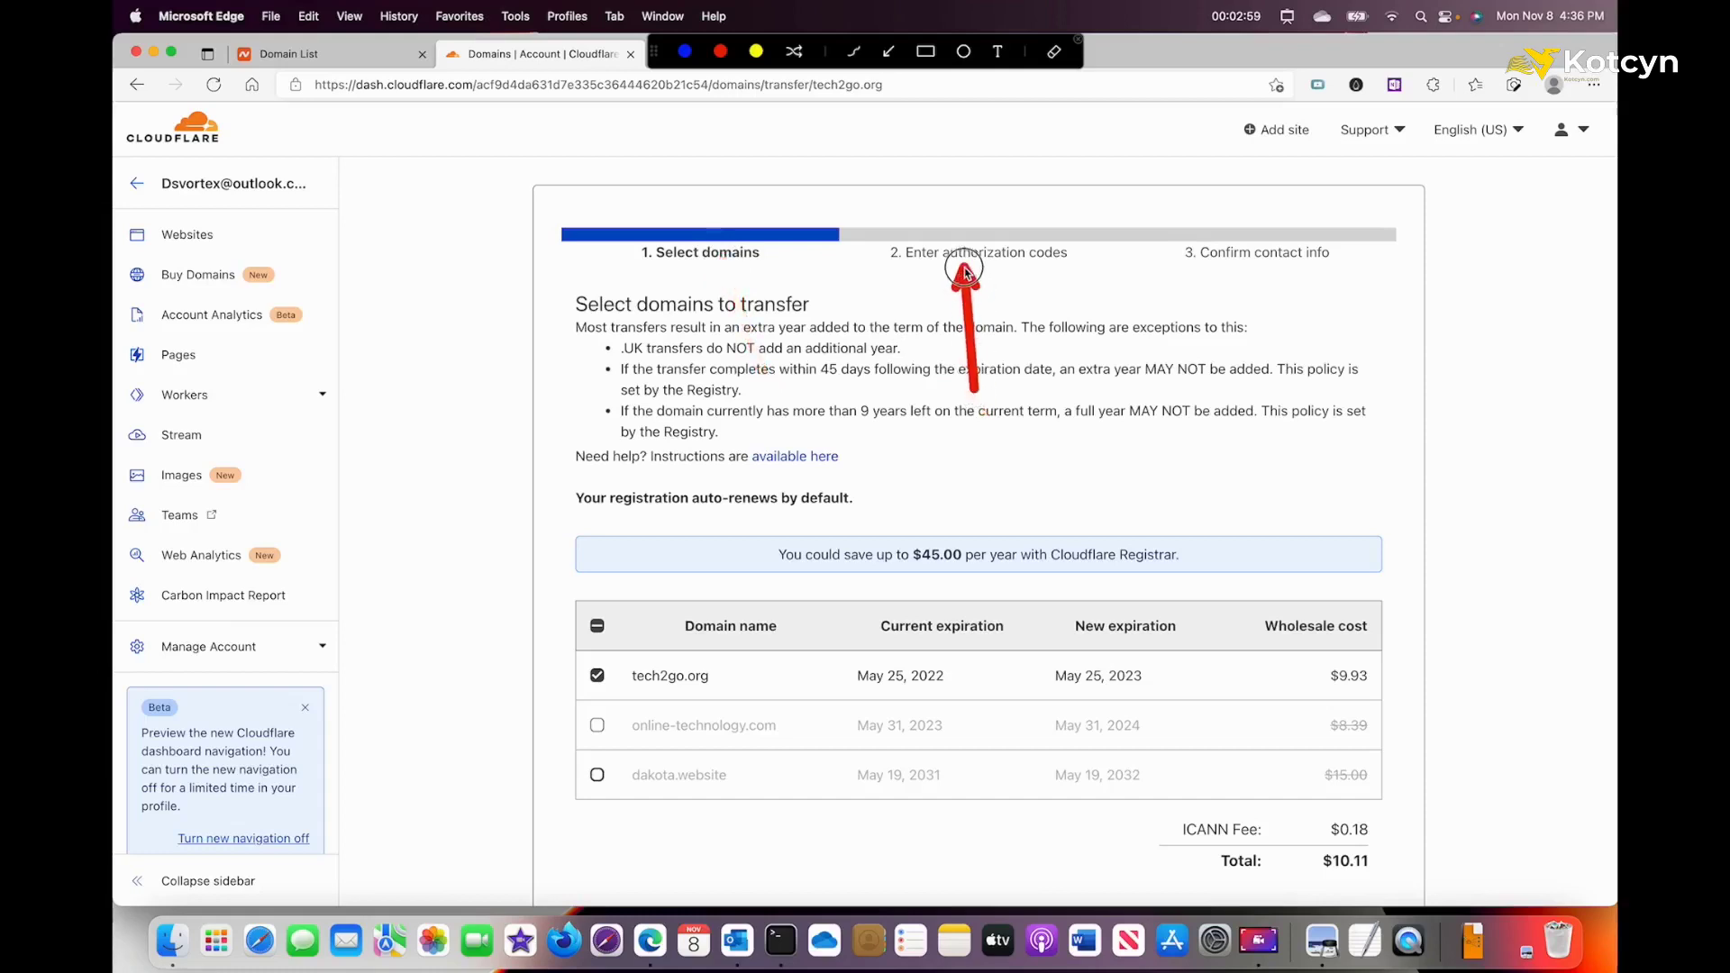
{"action": "left_click_drag", "start_coordinate": [1196, 395], "coordinate": [1221, 279]}
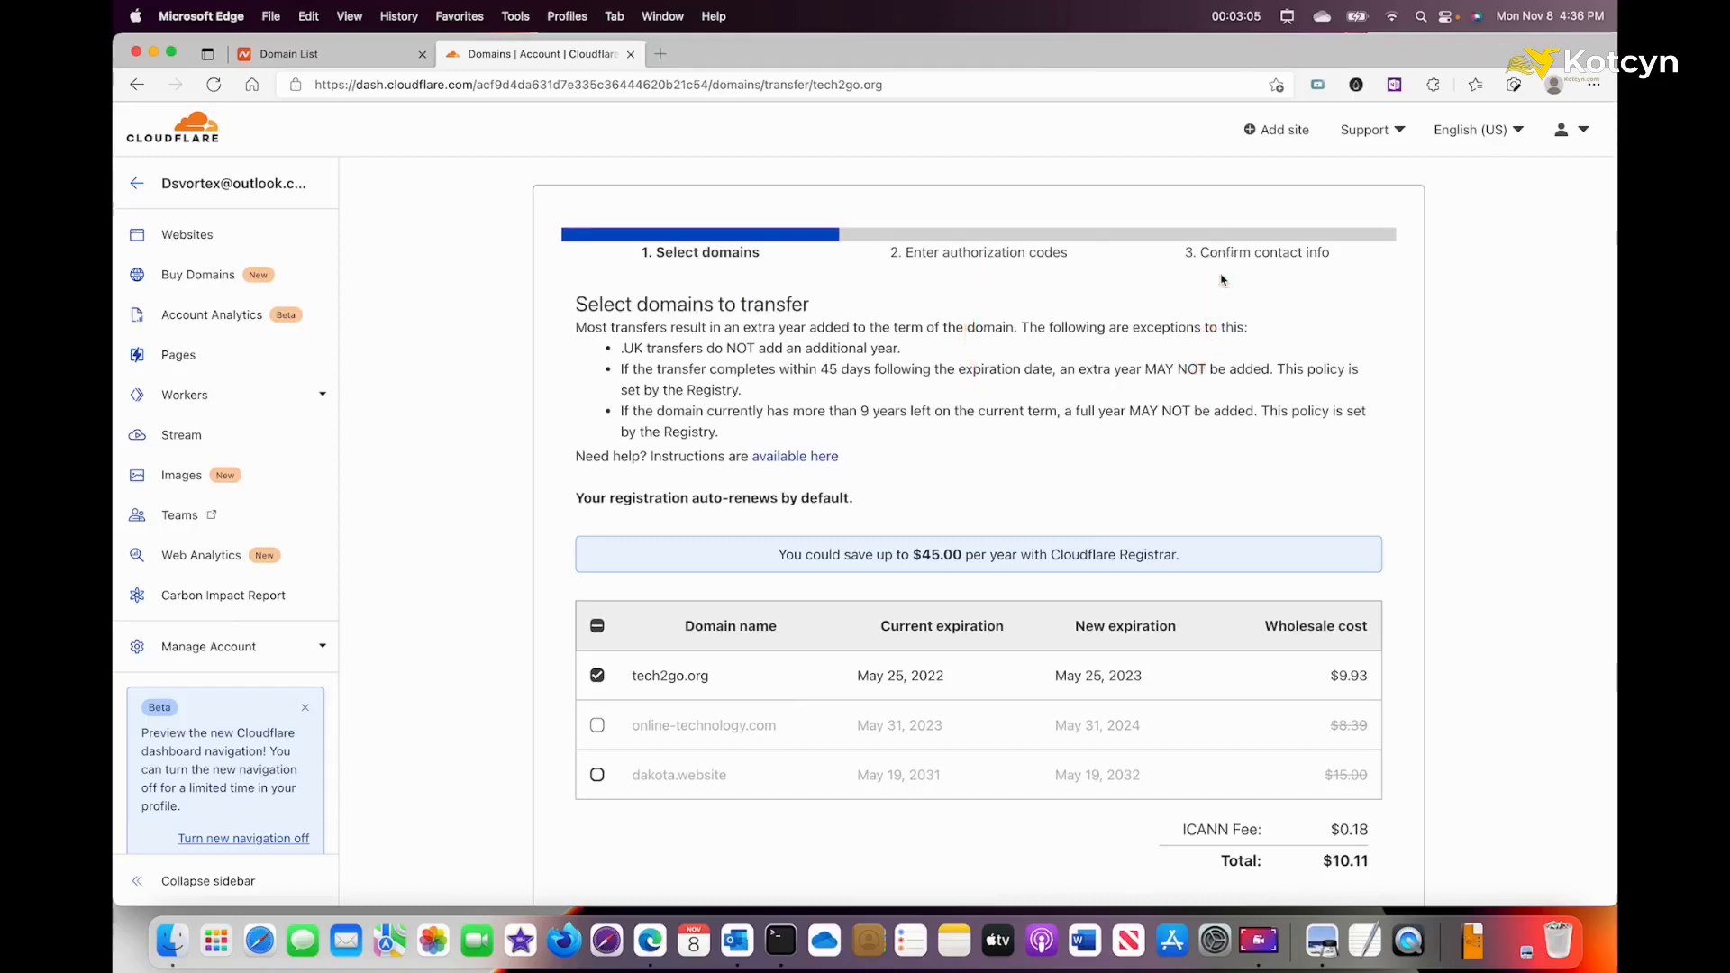
{"action": "scroll", "coordinate": [1120, 540], "scroll_direction": "down", "scroll_amount": 4}
{"action": "scroll", "coordinate": [1120, 541], "scroll_direction": "down", "scroll_amount": 2}
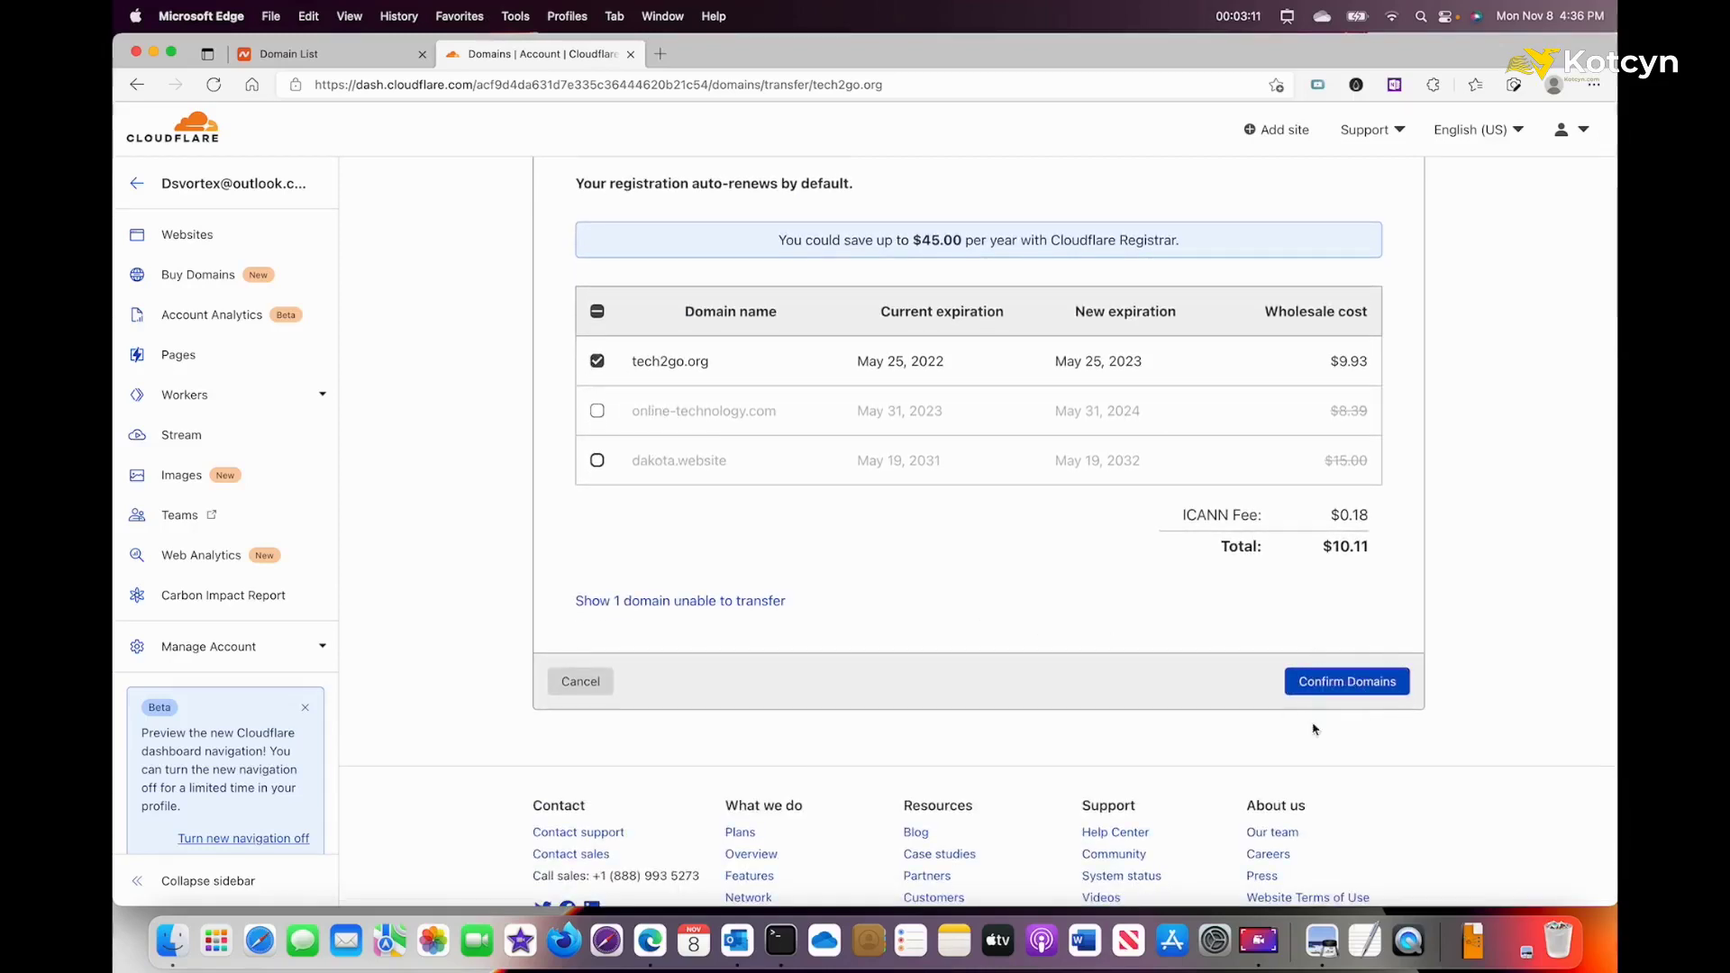
{"action": "left_click", "coordinate": [1359, 683]}
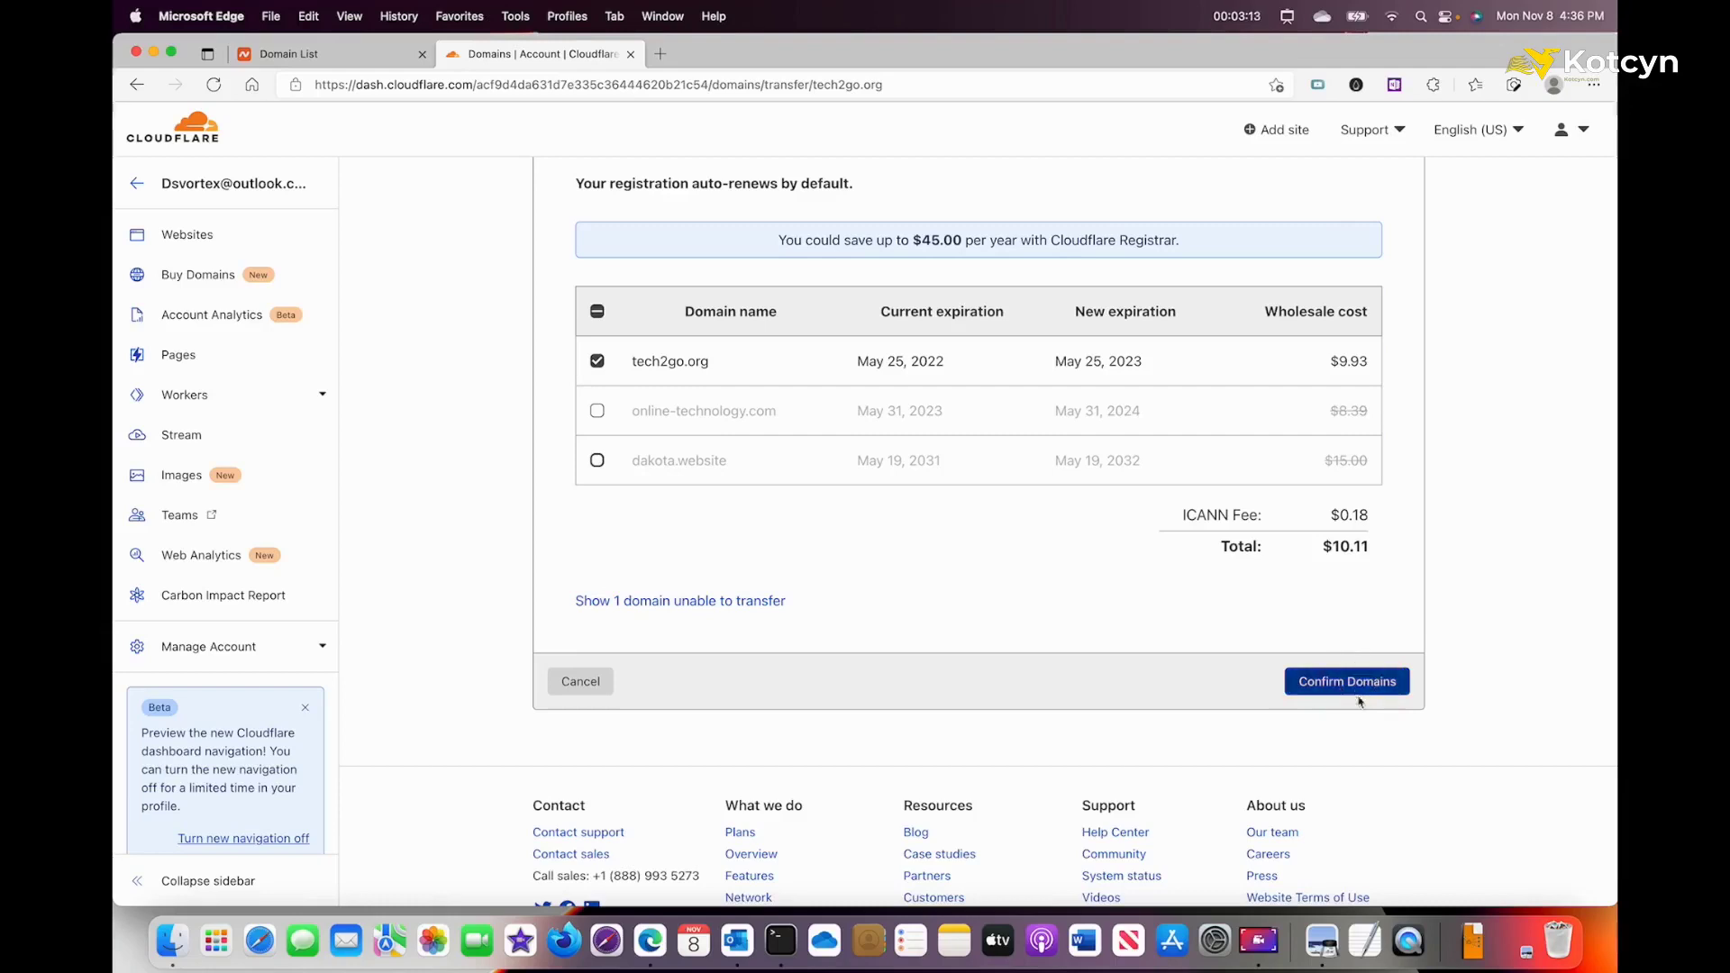
Advance to the authorization code step and point out the instruction to unlock the domain.
{"action": "left_click", "coordinate": [1358, 692]}
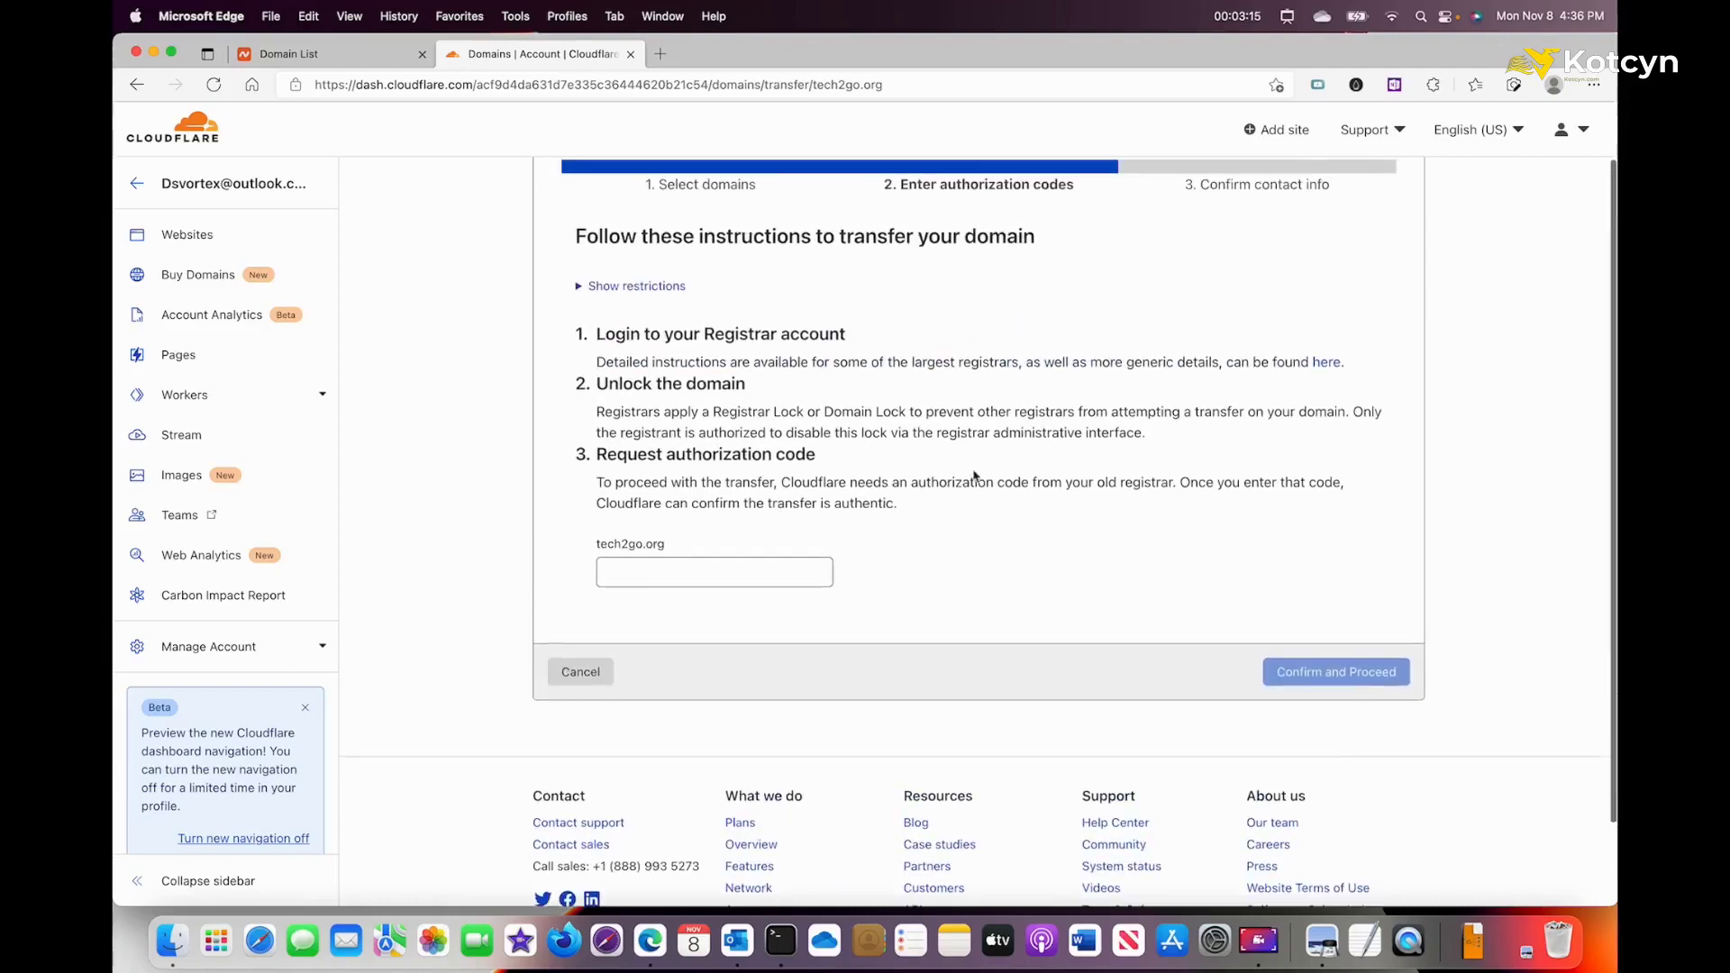
{"action": "key", "text": "ctrl+alt+a"}
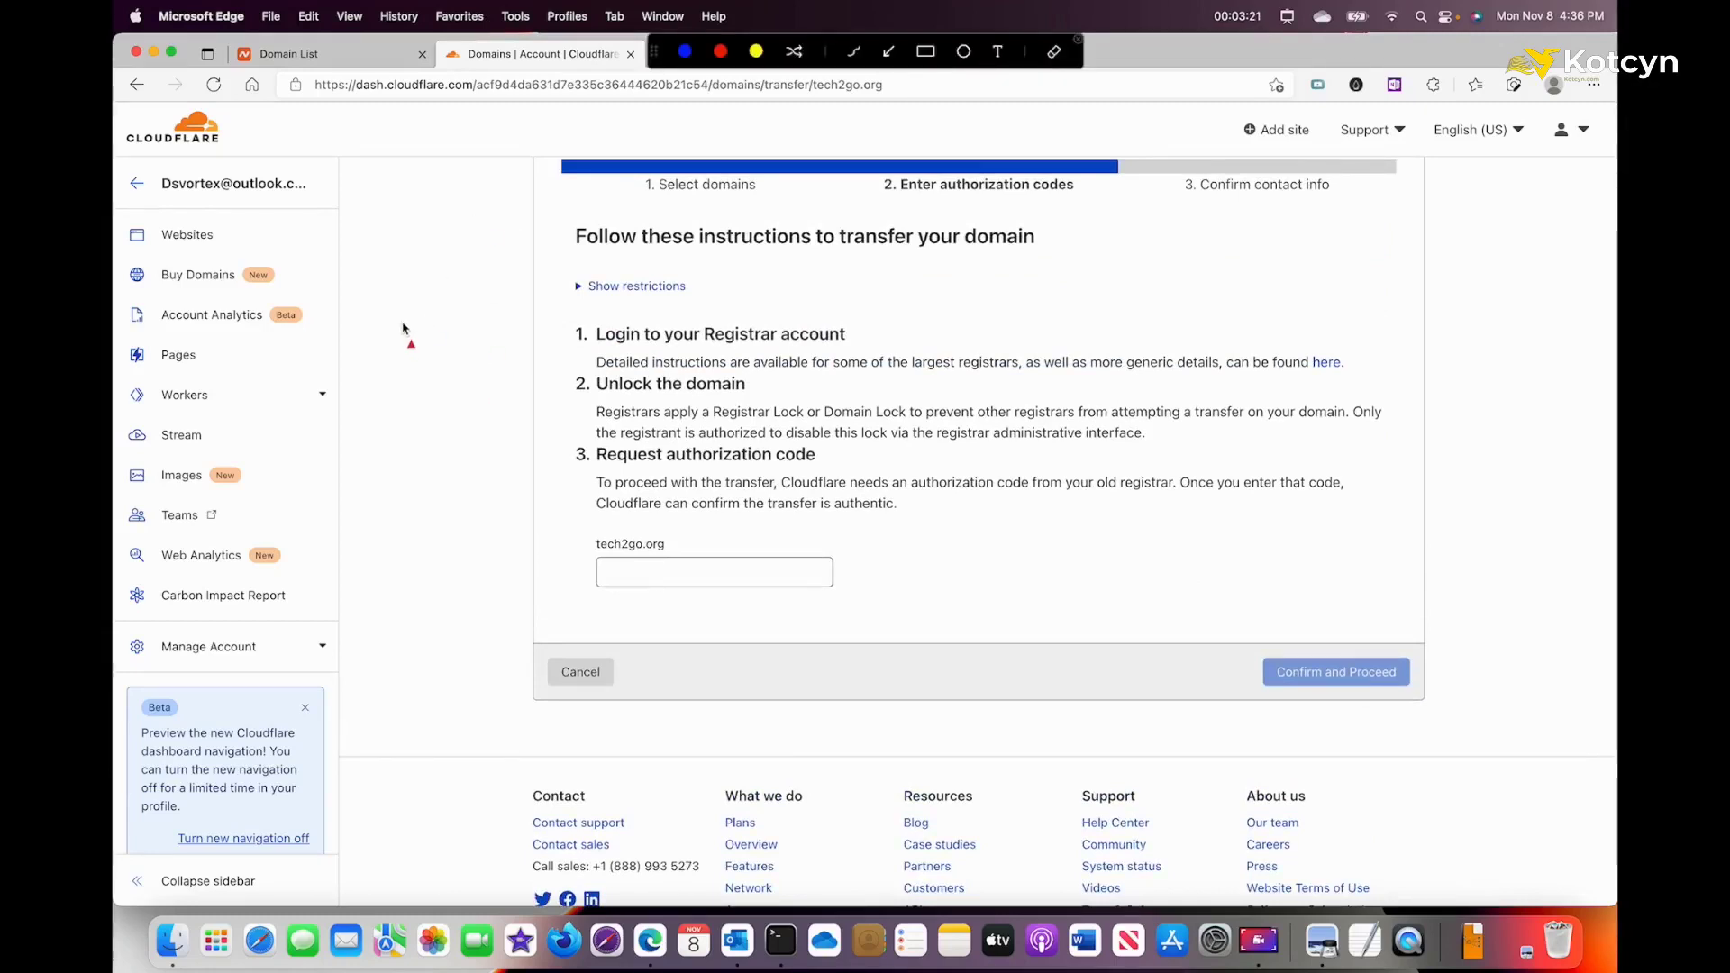
{"action": "left_click_drag", "start_coordinate": [401, 323], "coordinate": [565, 337]}
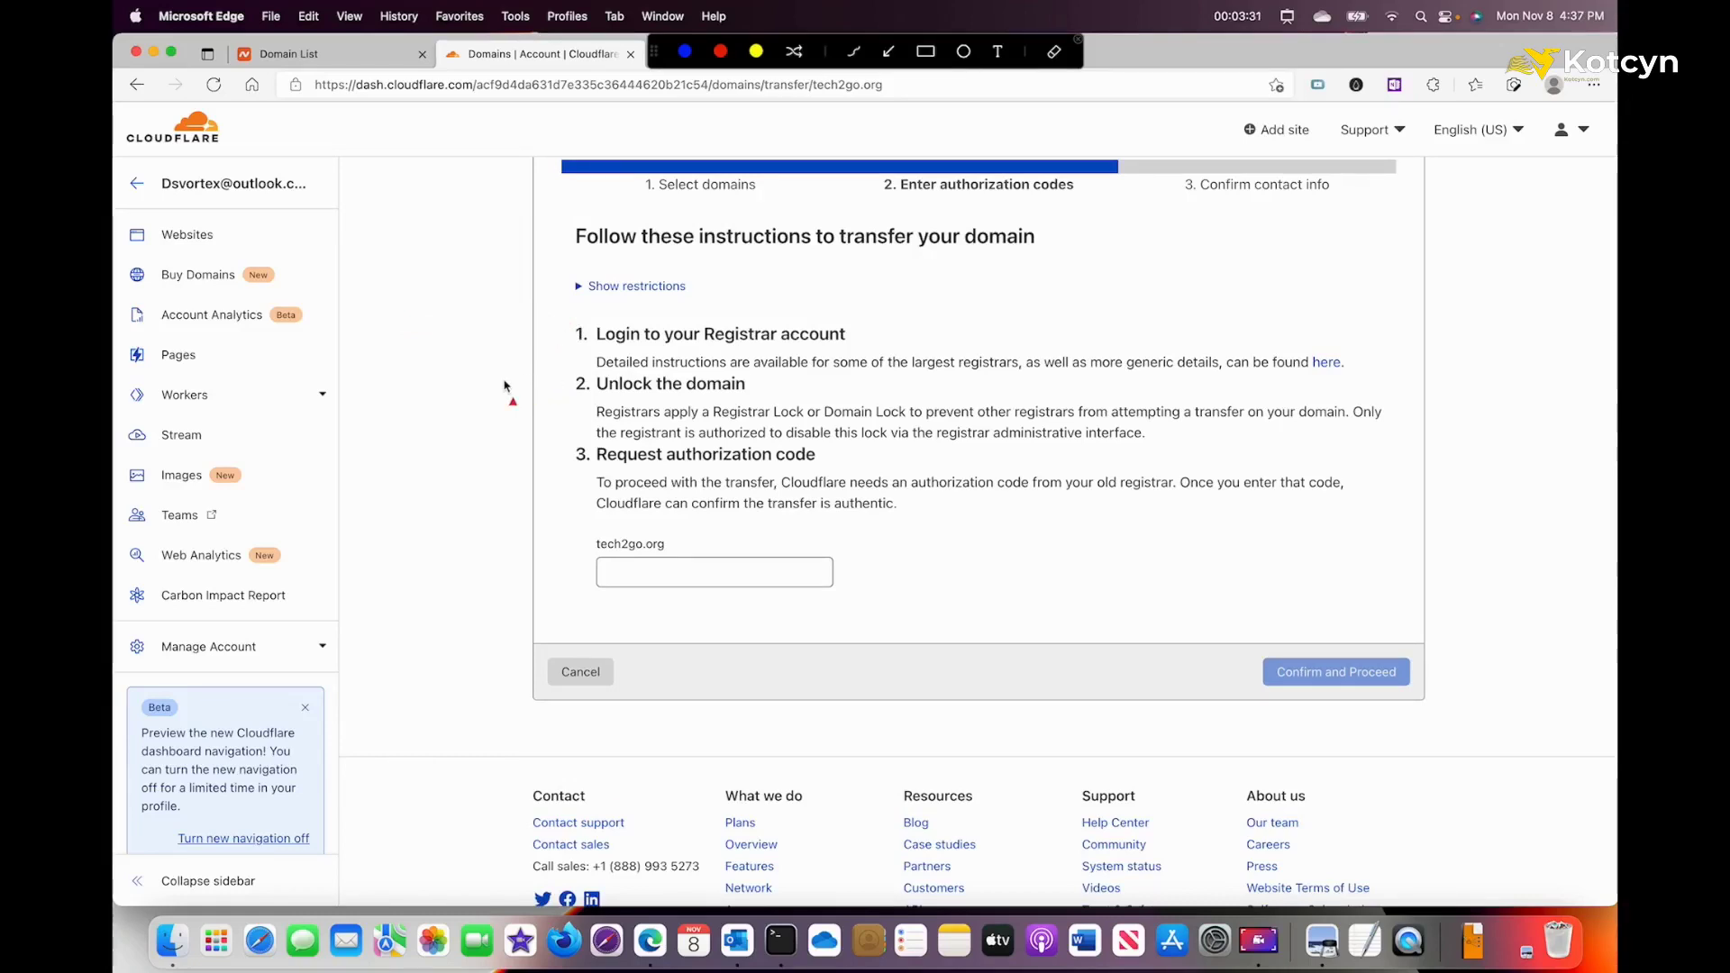
{"action": "left_click", "coordinate": [453, 373]}
{"action": "left_click_drag", "start_coordinate": [454, 373], "coordinate": [565, 382]}
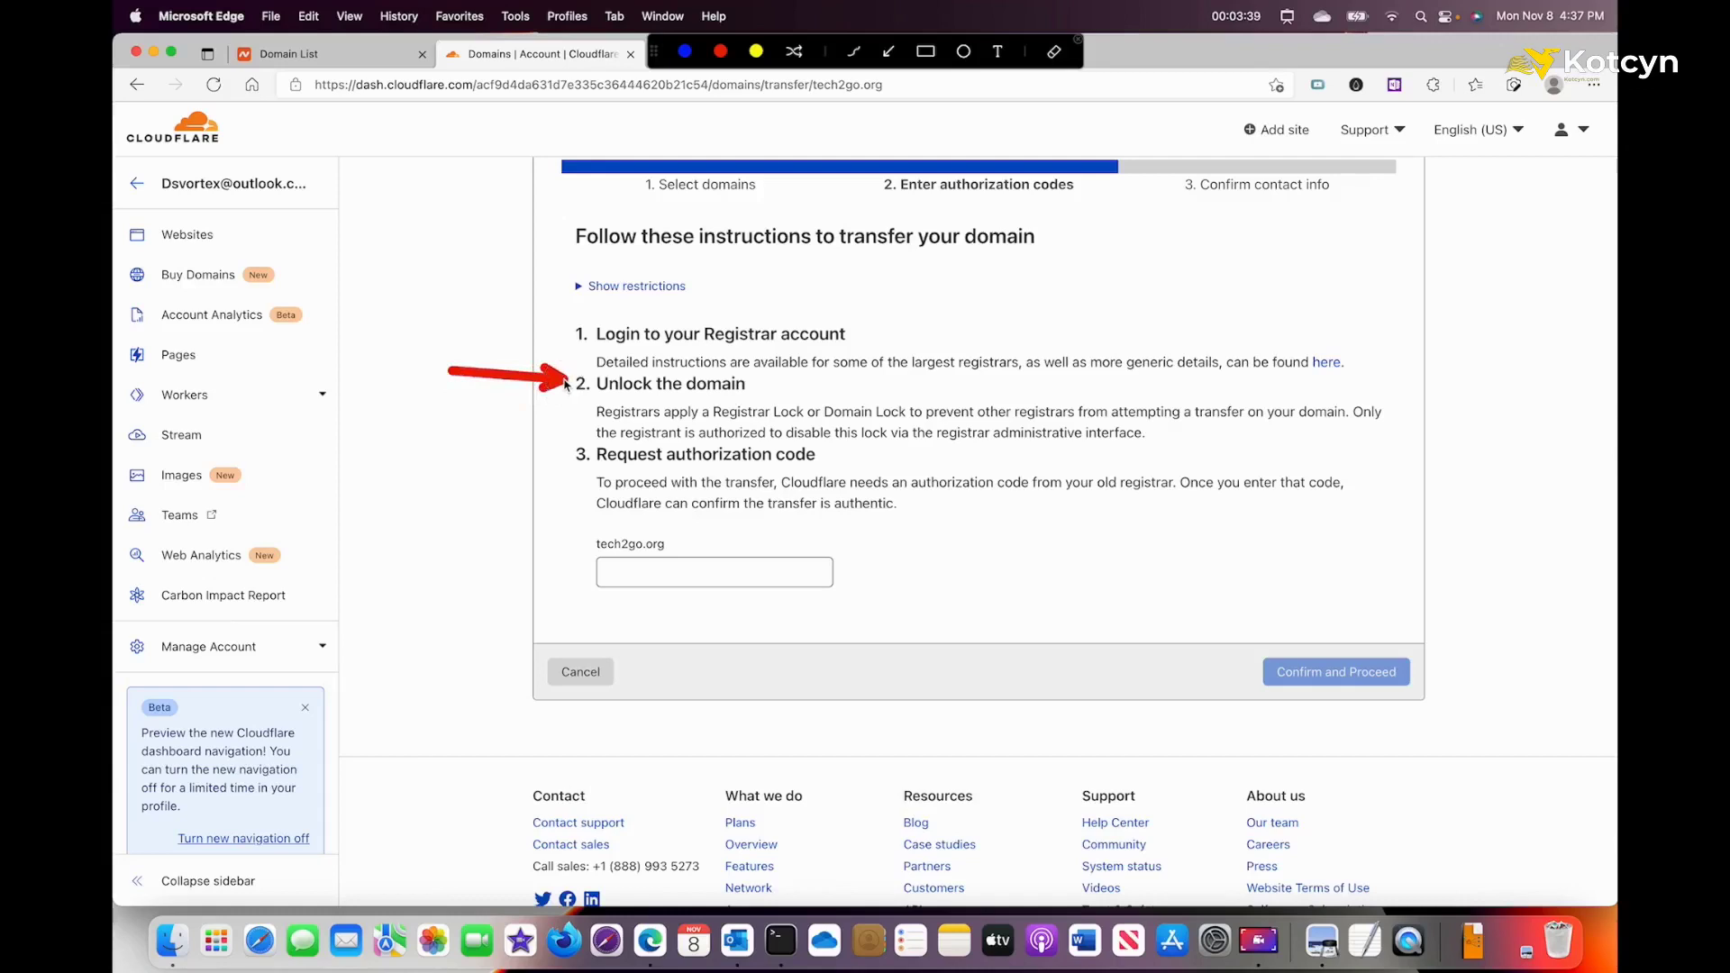
Annotate the remaining transfer instructions, then switch to the Namecheap Domain List tab.
{"action": "left_click_drag", "start_coordinate": [432, 443], "coordinate": [567, 455]}
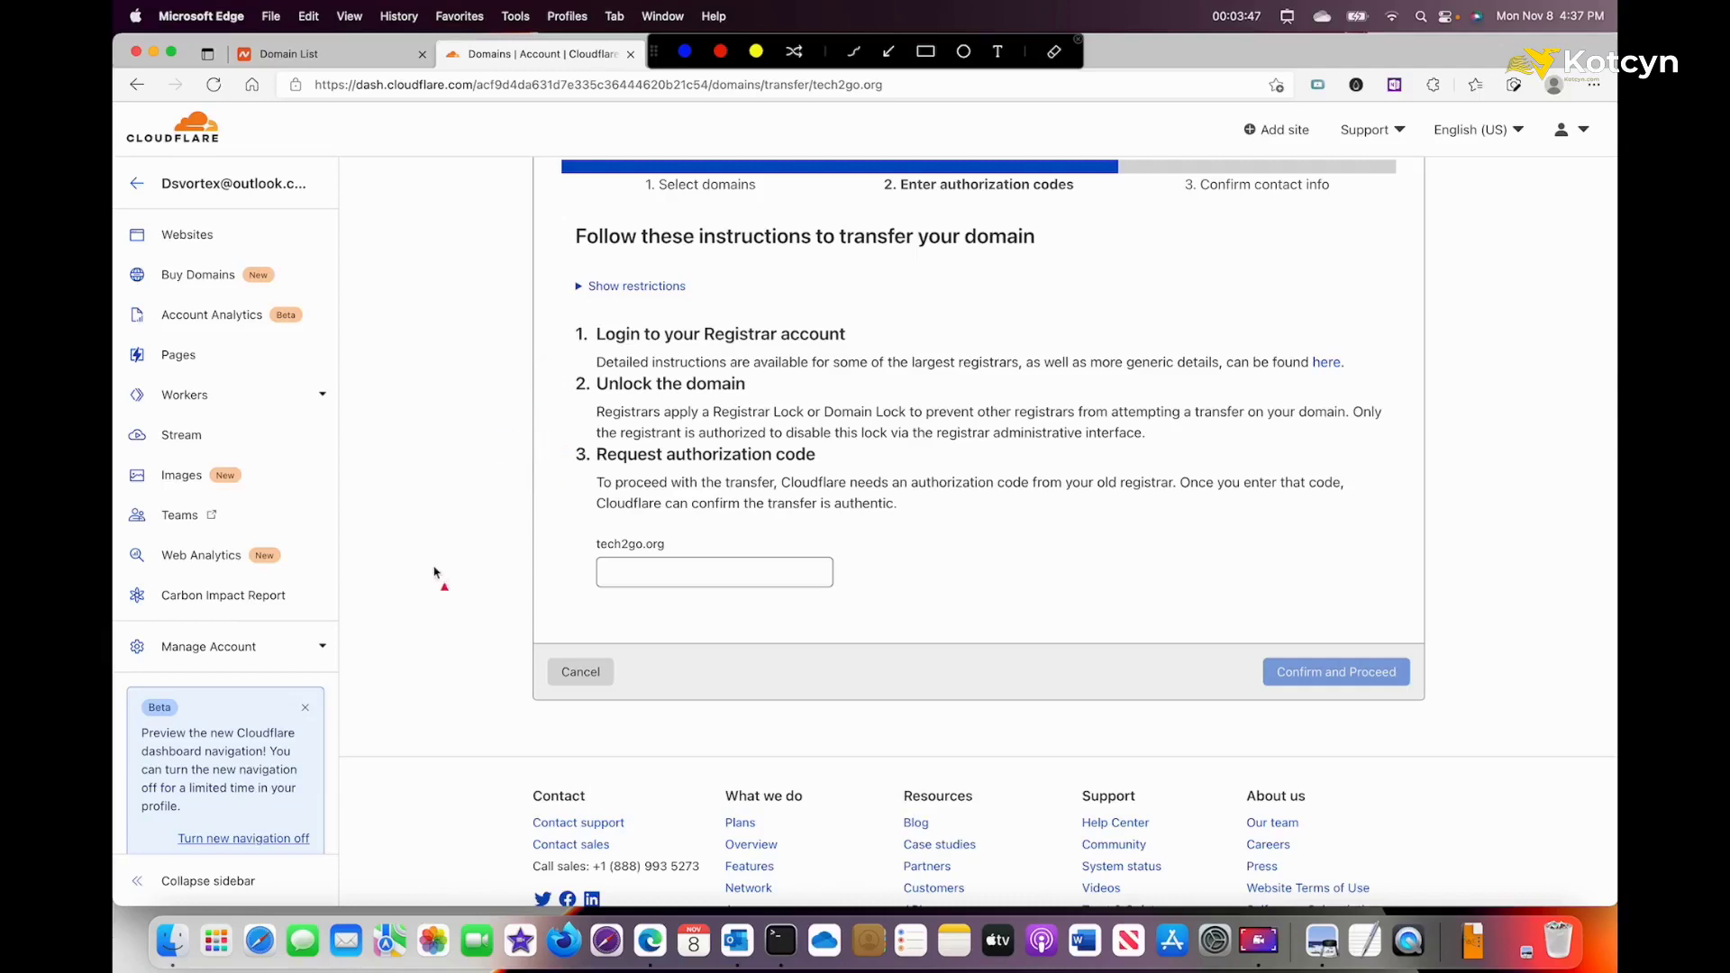
{"action": "mouse_move", "coordinate": [434, 566]}
{"action": "left_mouse_down"}
{"action": "mouse_move", "coordinate": [573, 568]}
{"action": "mouse_move", "coordinate": [587, 548]}
{"action": "left_mouse_up"}
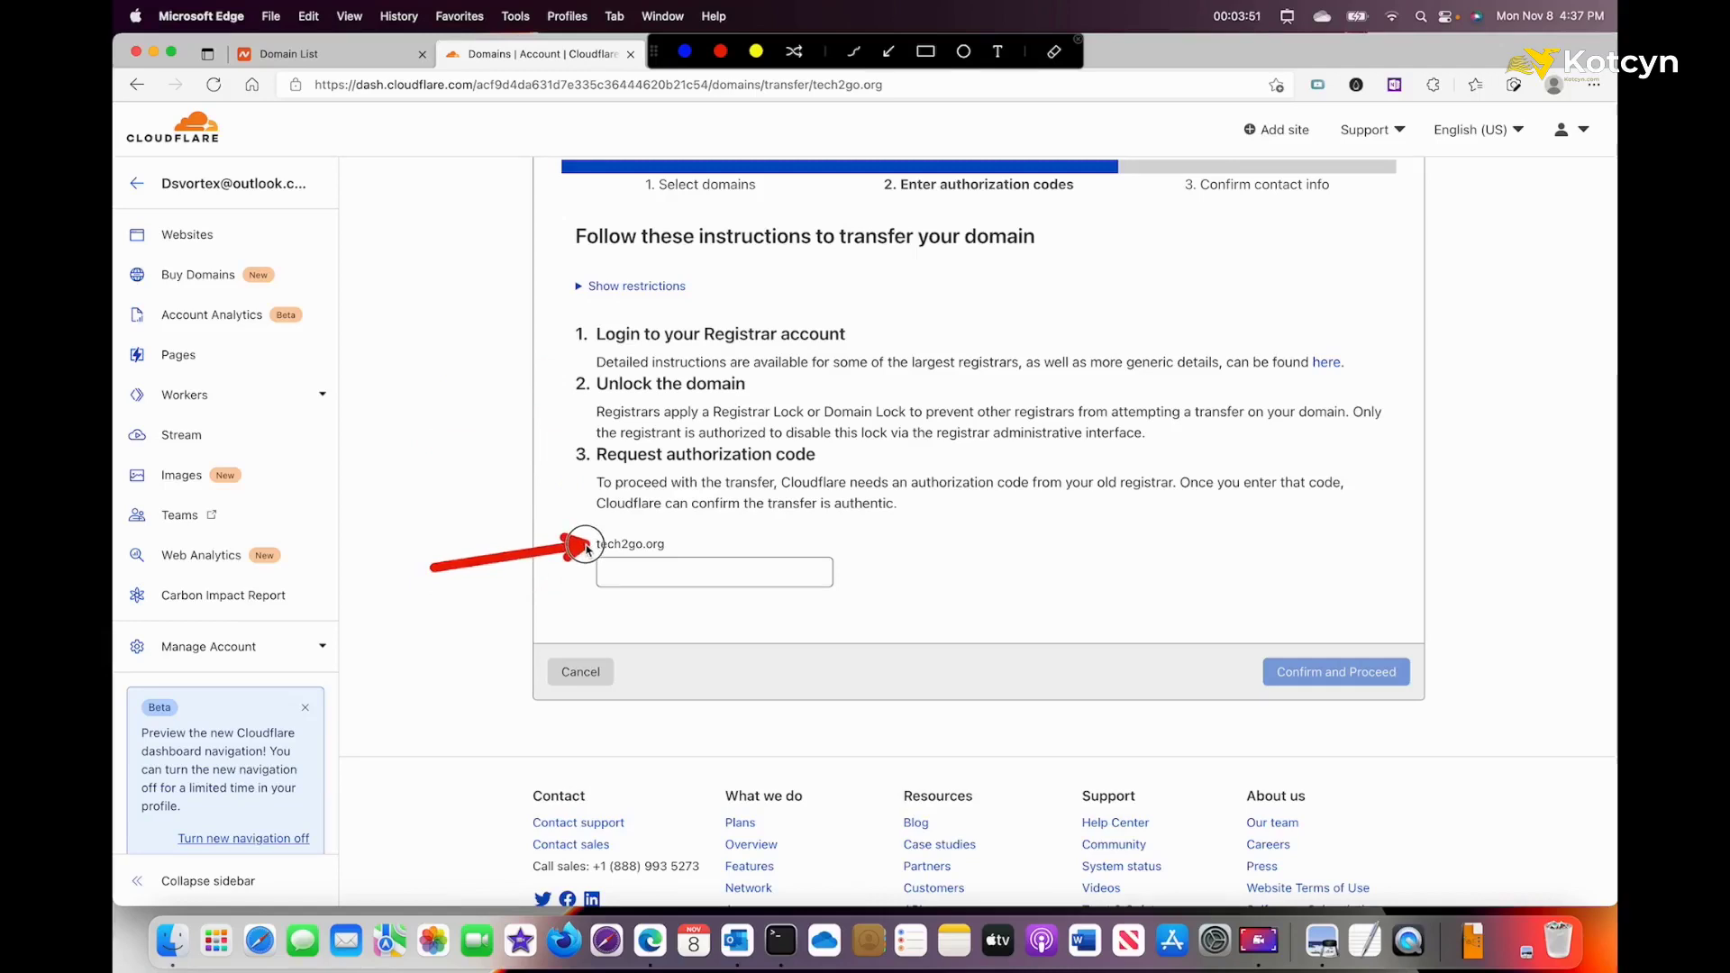
{"action": "mouse_move", "coordinate": [587, 548]}
{"action": "left_mouse_down"}
{"action": "mouse_move", "coordinate": [594, 580]}
{"action": "mouse_move", "coordinate": [649, 577]}
{"action": "left_mouse_up"}
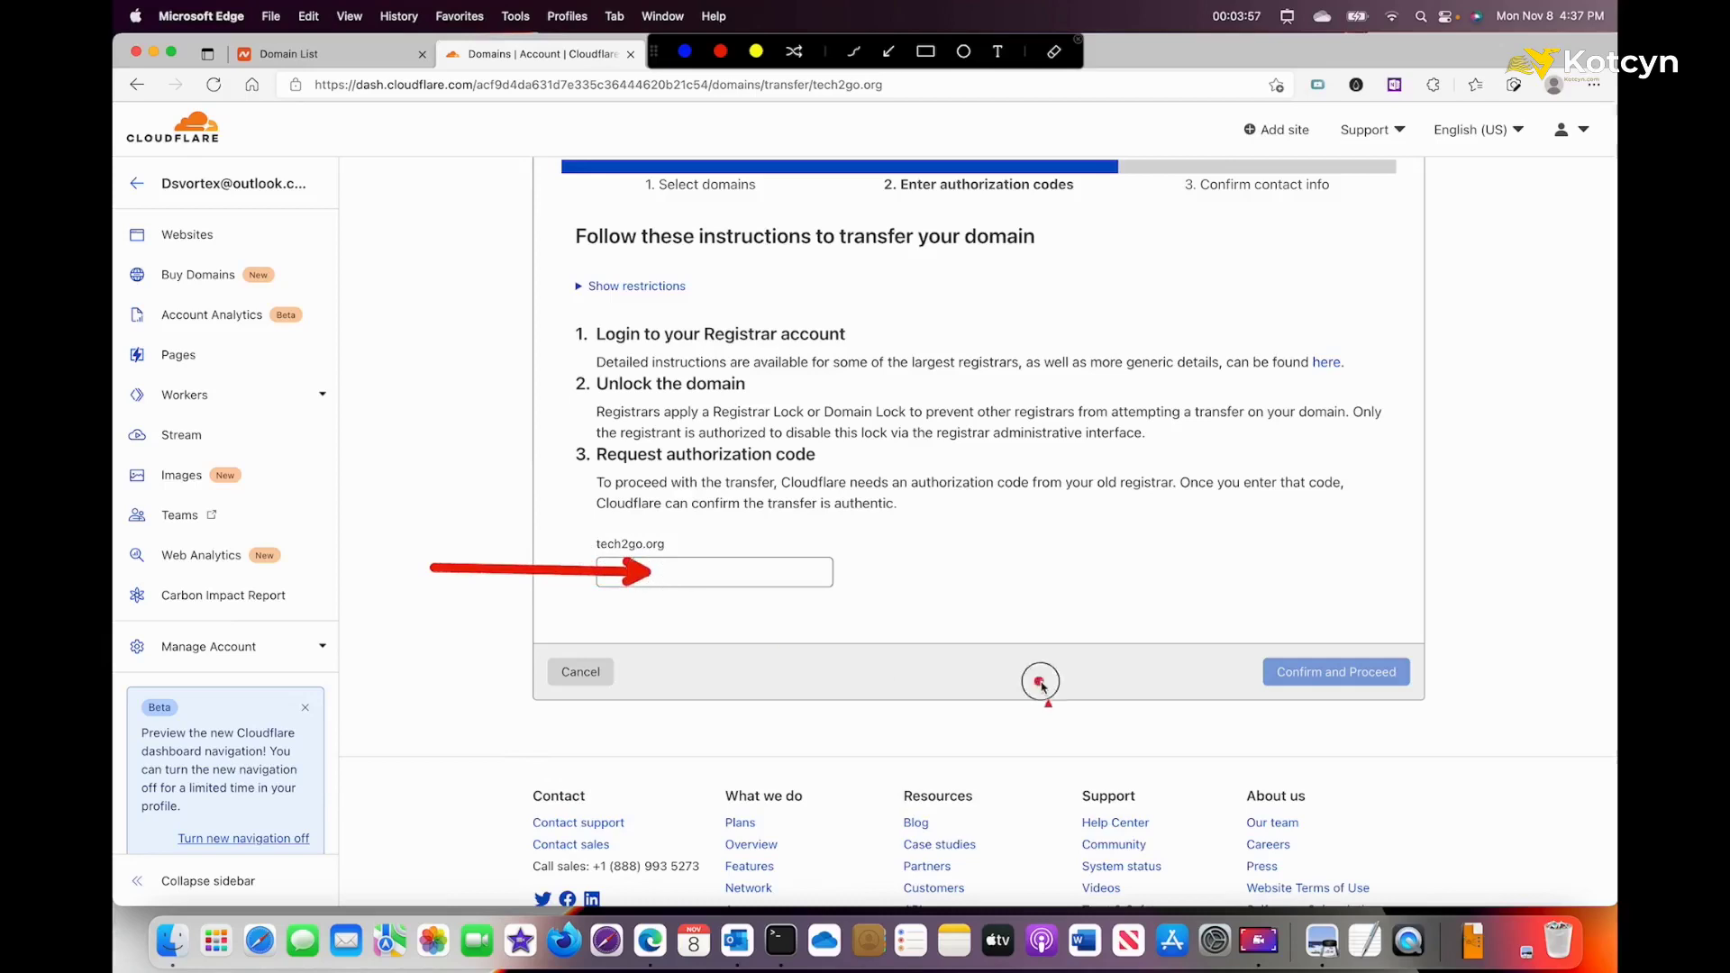
{"action": "left_click_drag", "start_coordinate": [1037, 681], "coordinate": [1248, 677]}
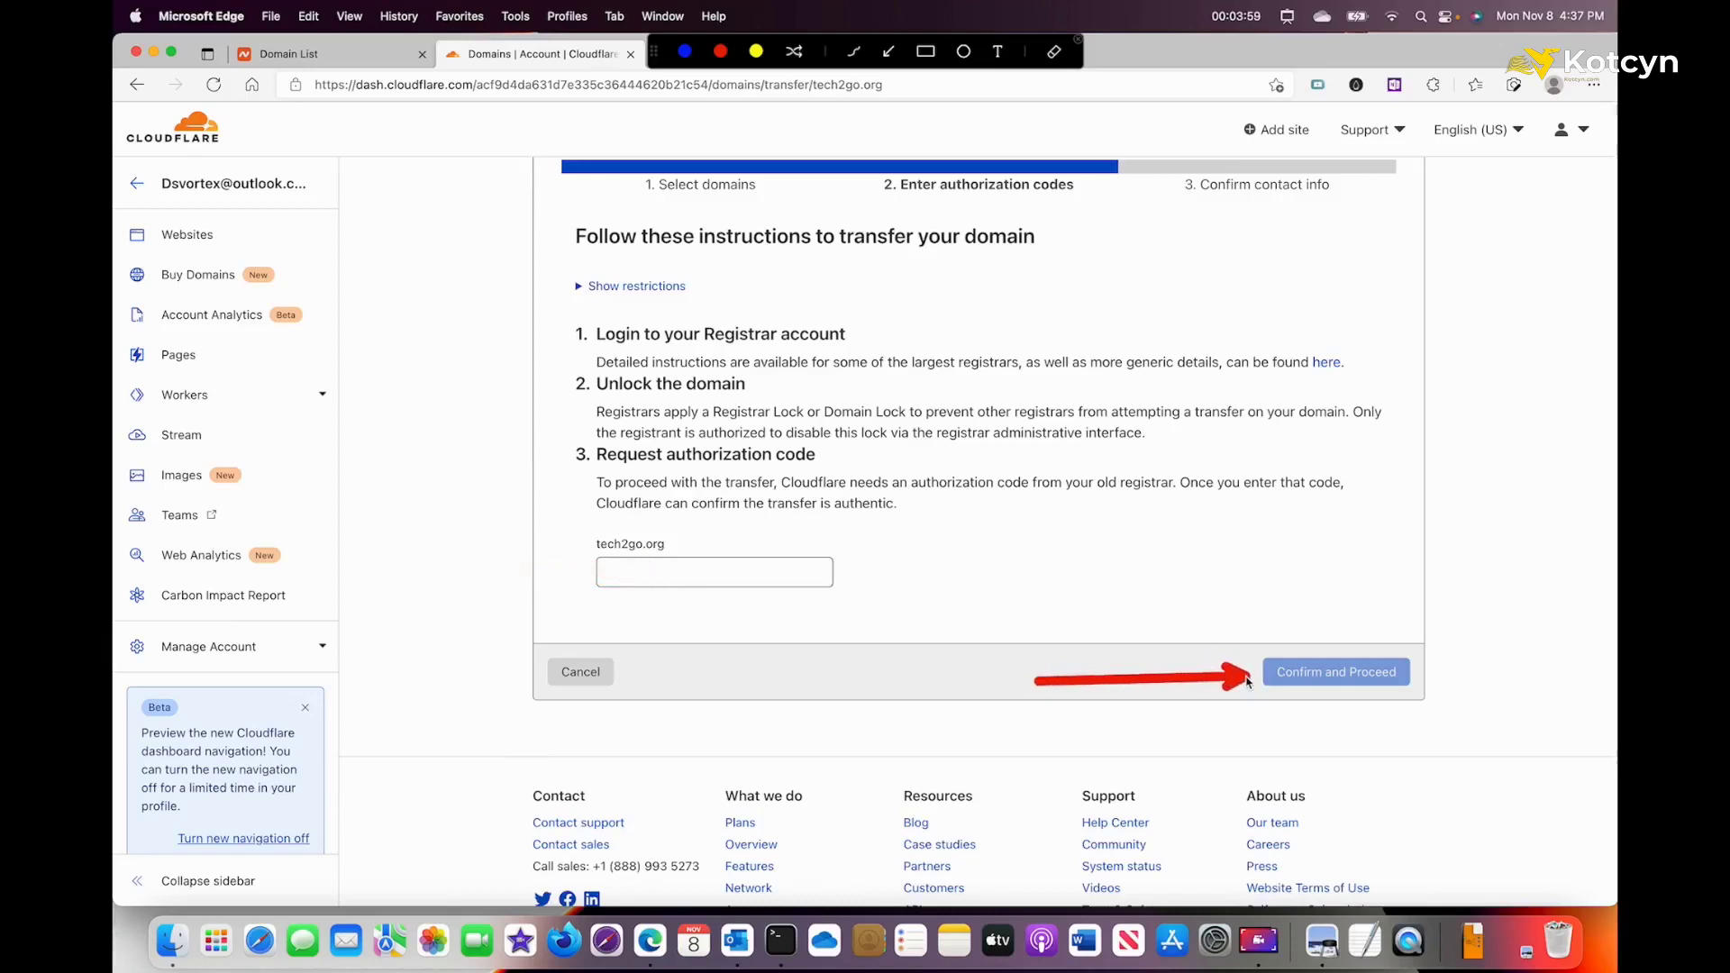
{"action": "key", "text": "Escape"}
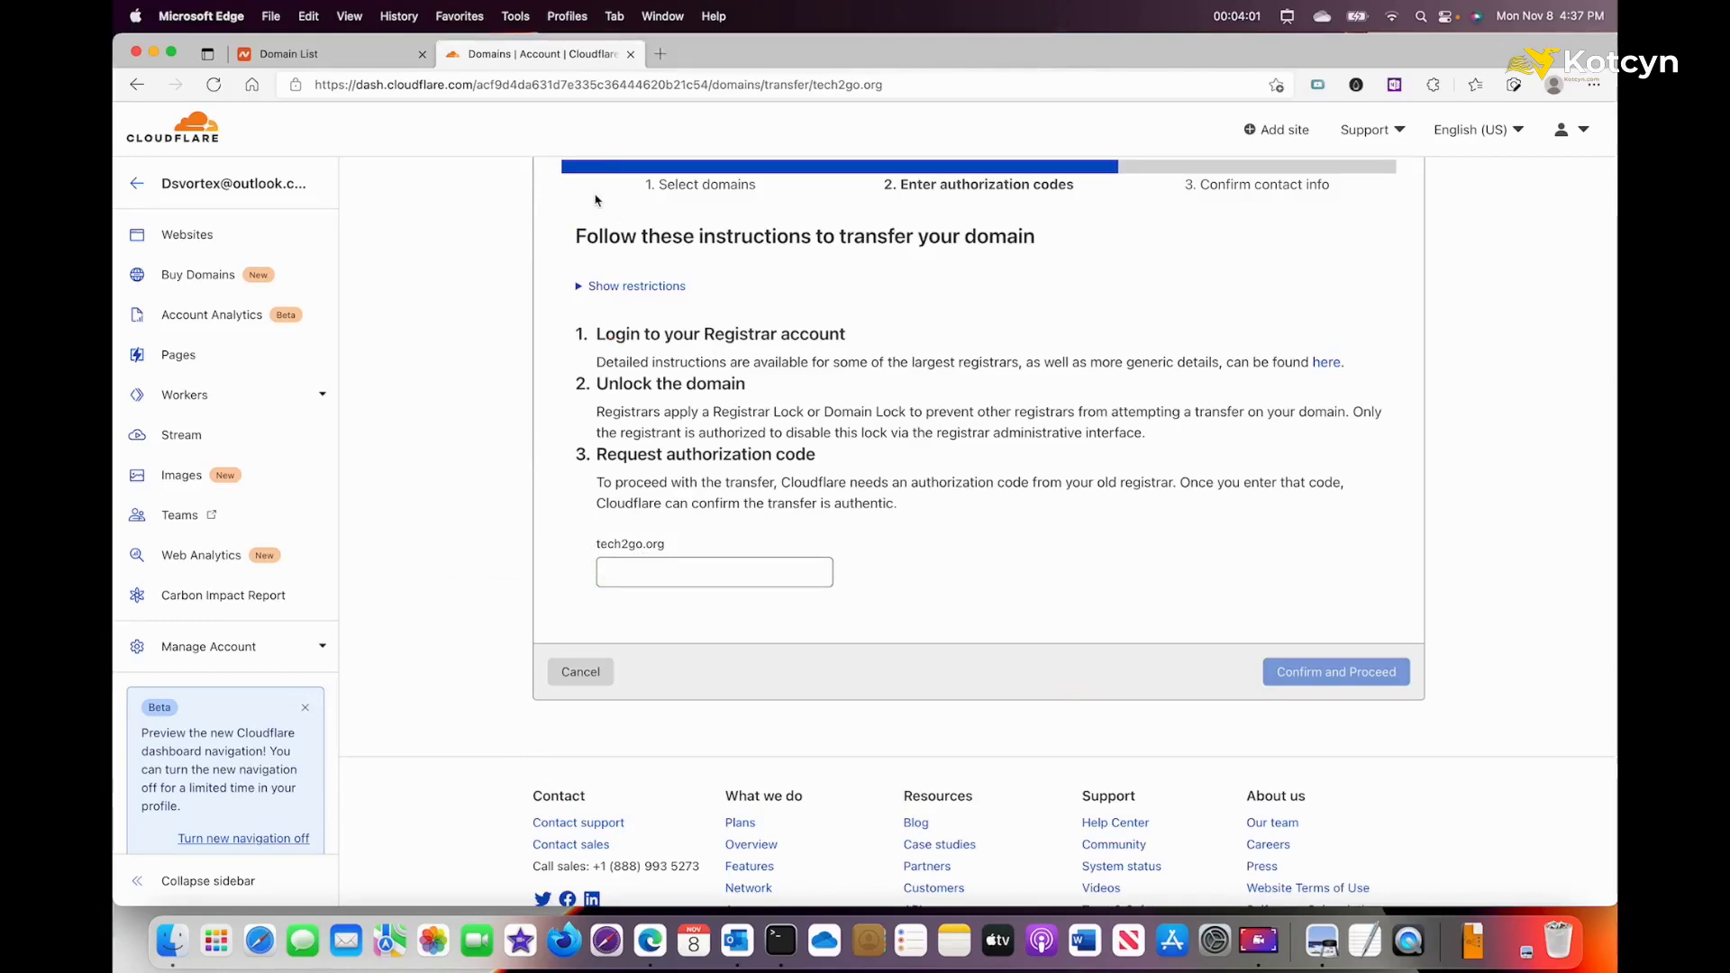
{"action": "left_click", "coordinate": [272, 56]}
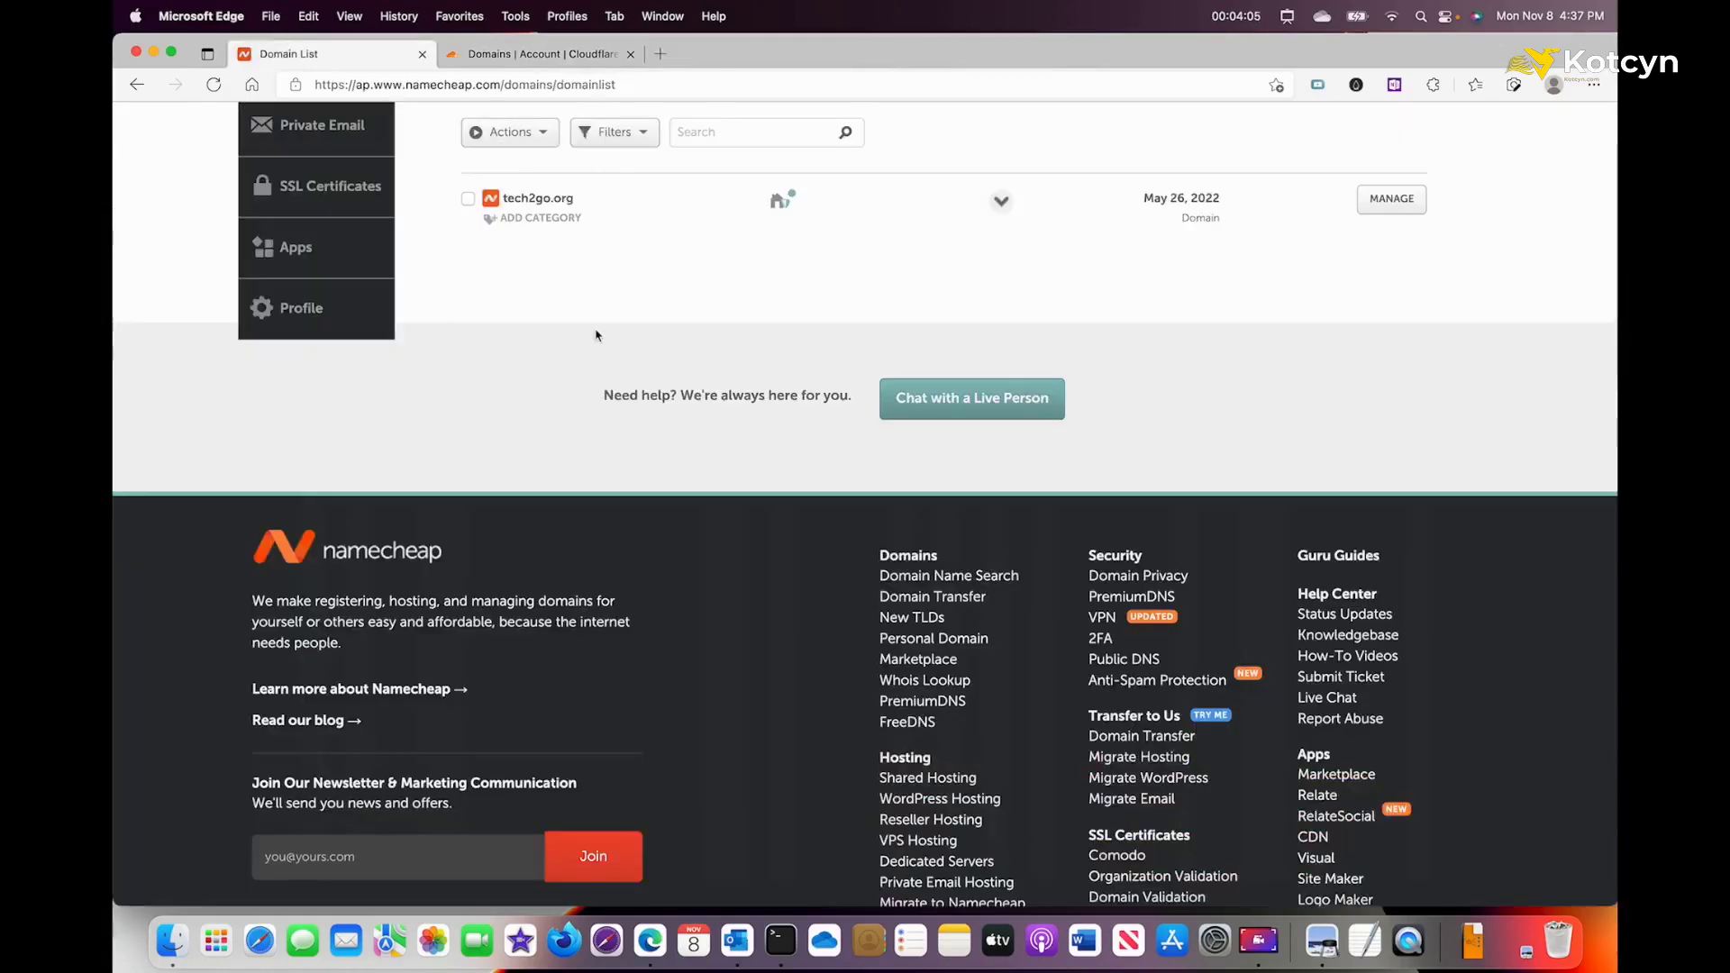
Point out tech2go.org in the Namecheap domain list and open its MANAGE details page.
{"action": "key", "text": "super+shift+a"}
{"action": "left_click_drag", "start_coordinate": [595, 333], "coordinate": [537, 222]}
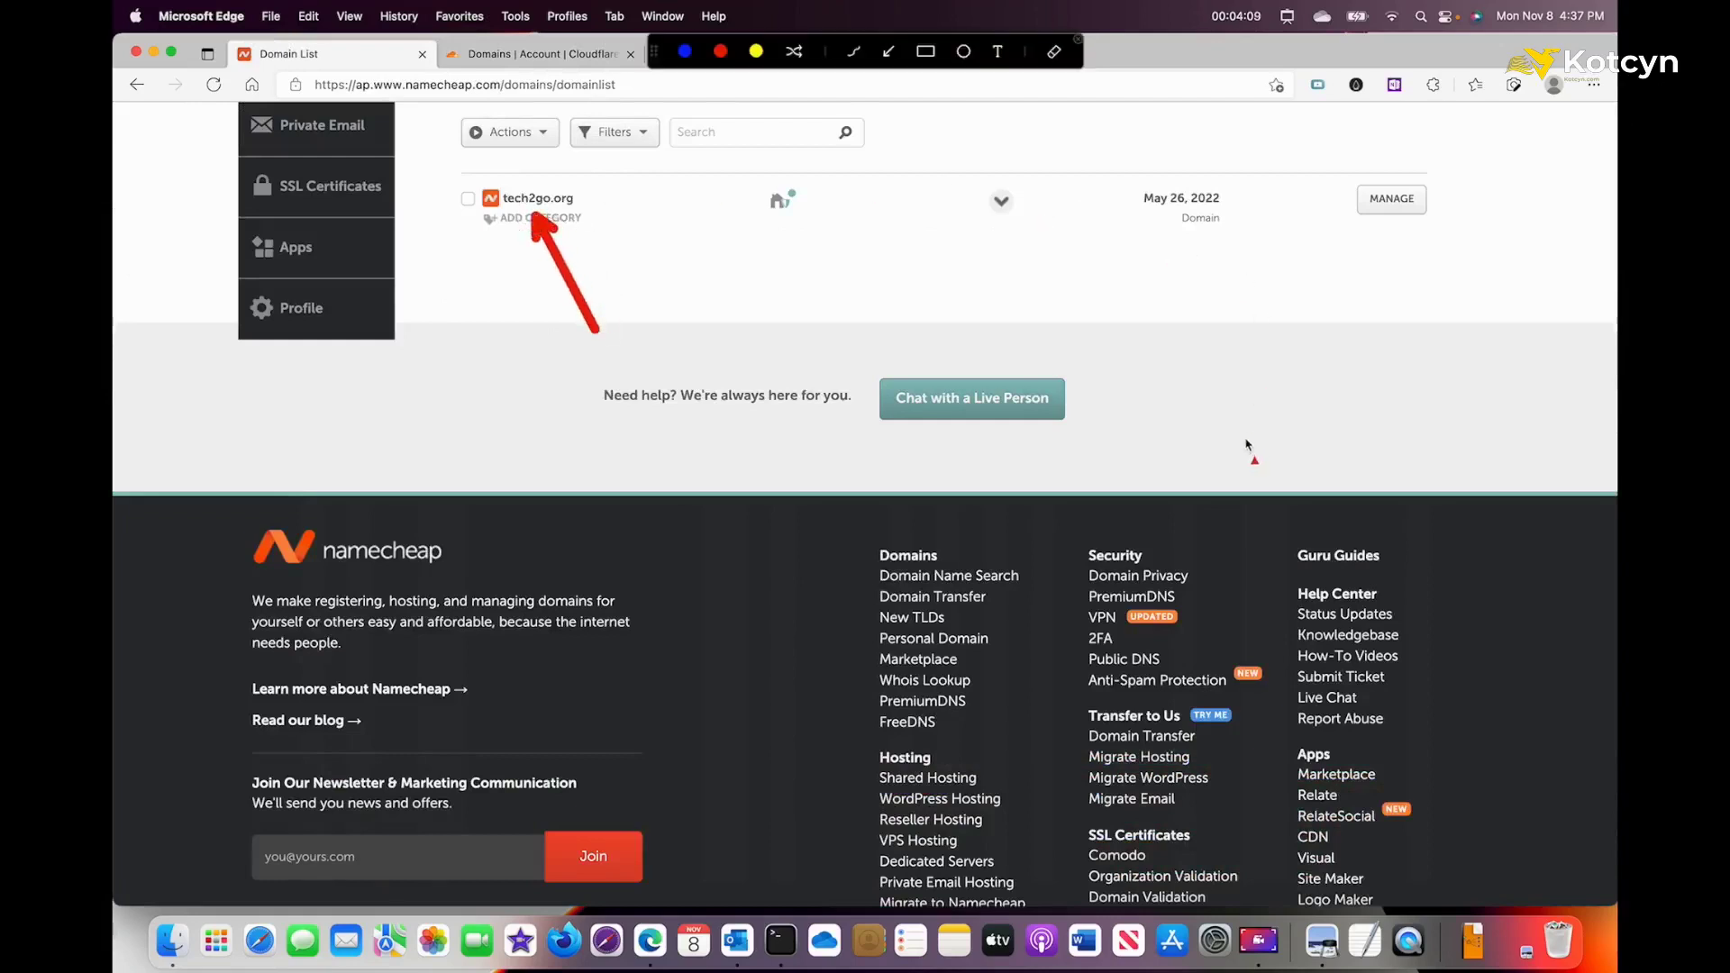
{"action": "left_click_drag", "start_coordinate": [1314, 308], "coordinate": [1384, 217]}
{"action": "key", "text": "Escape"}
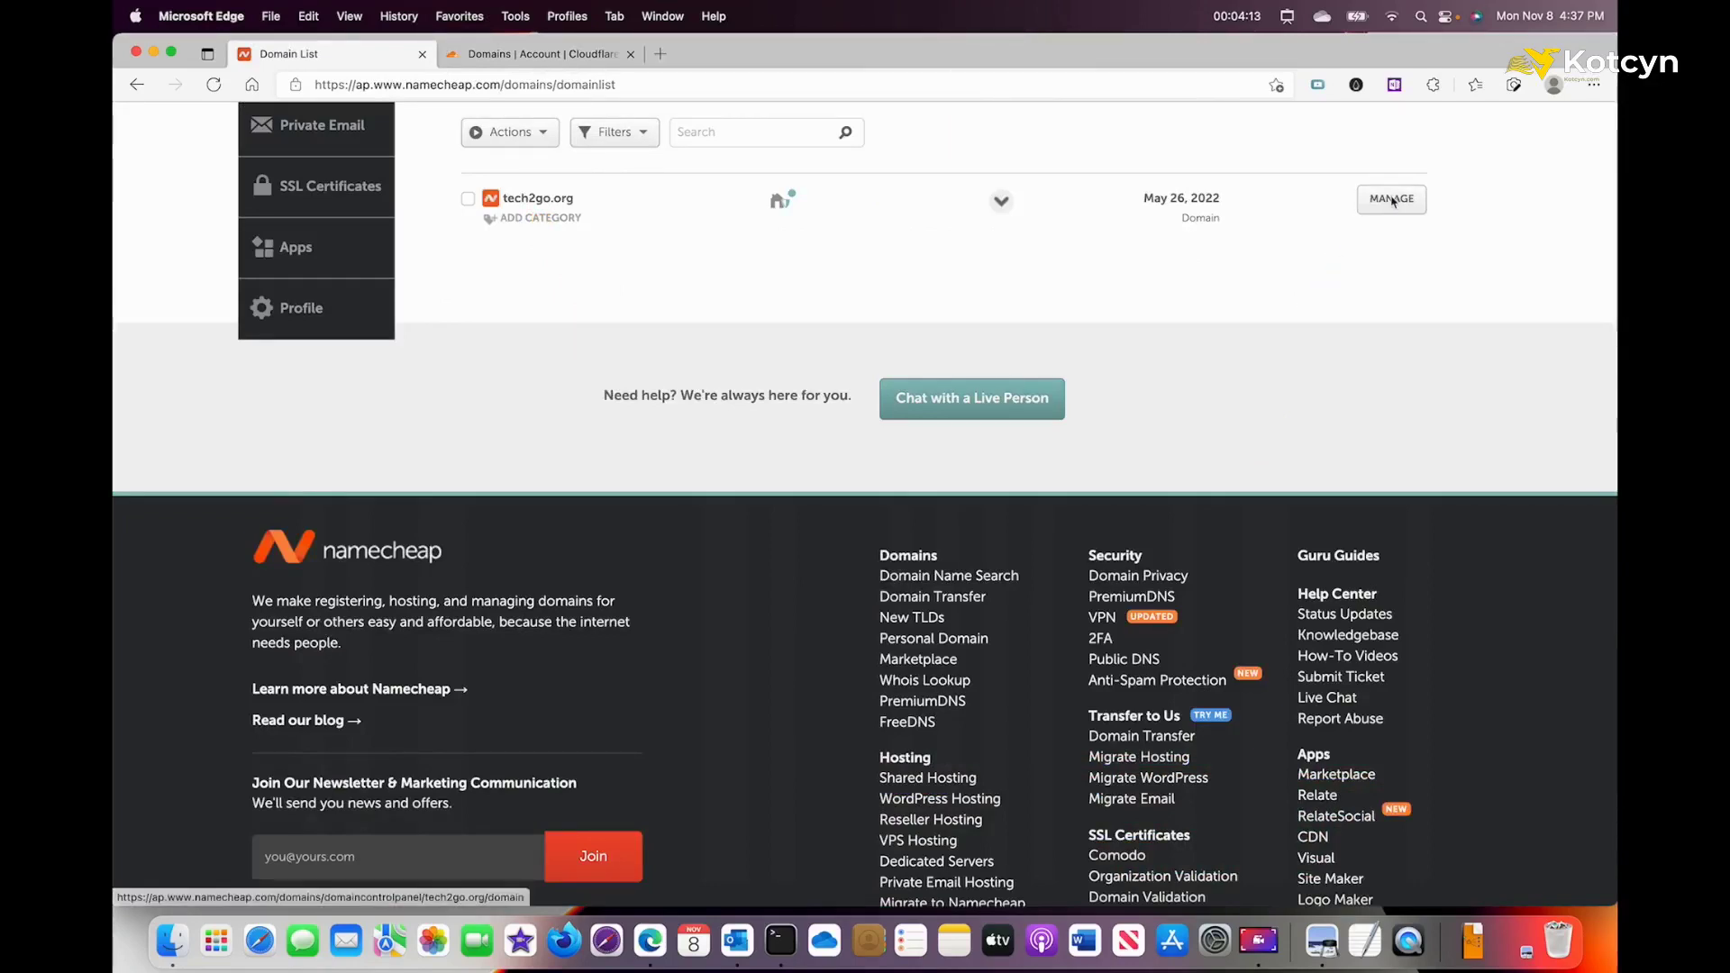
{"action": "left_click", "coordinate": [1392, 200]}
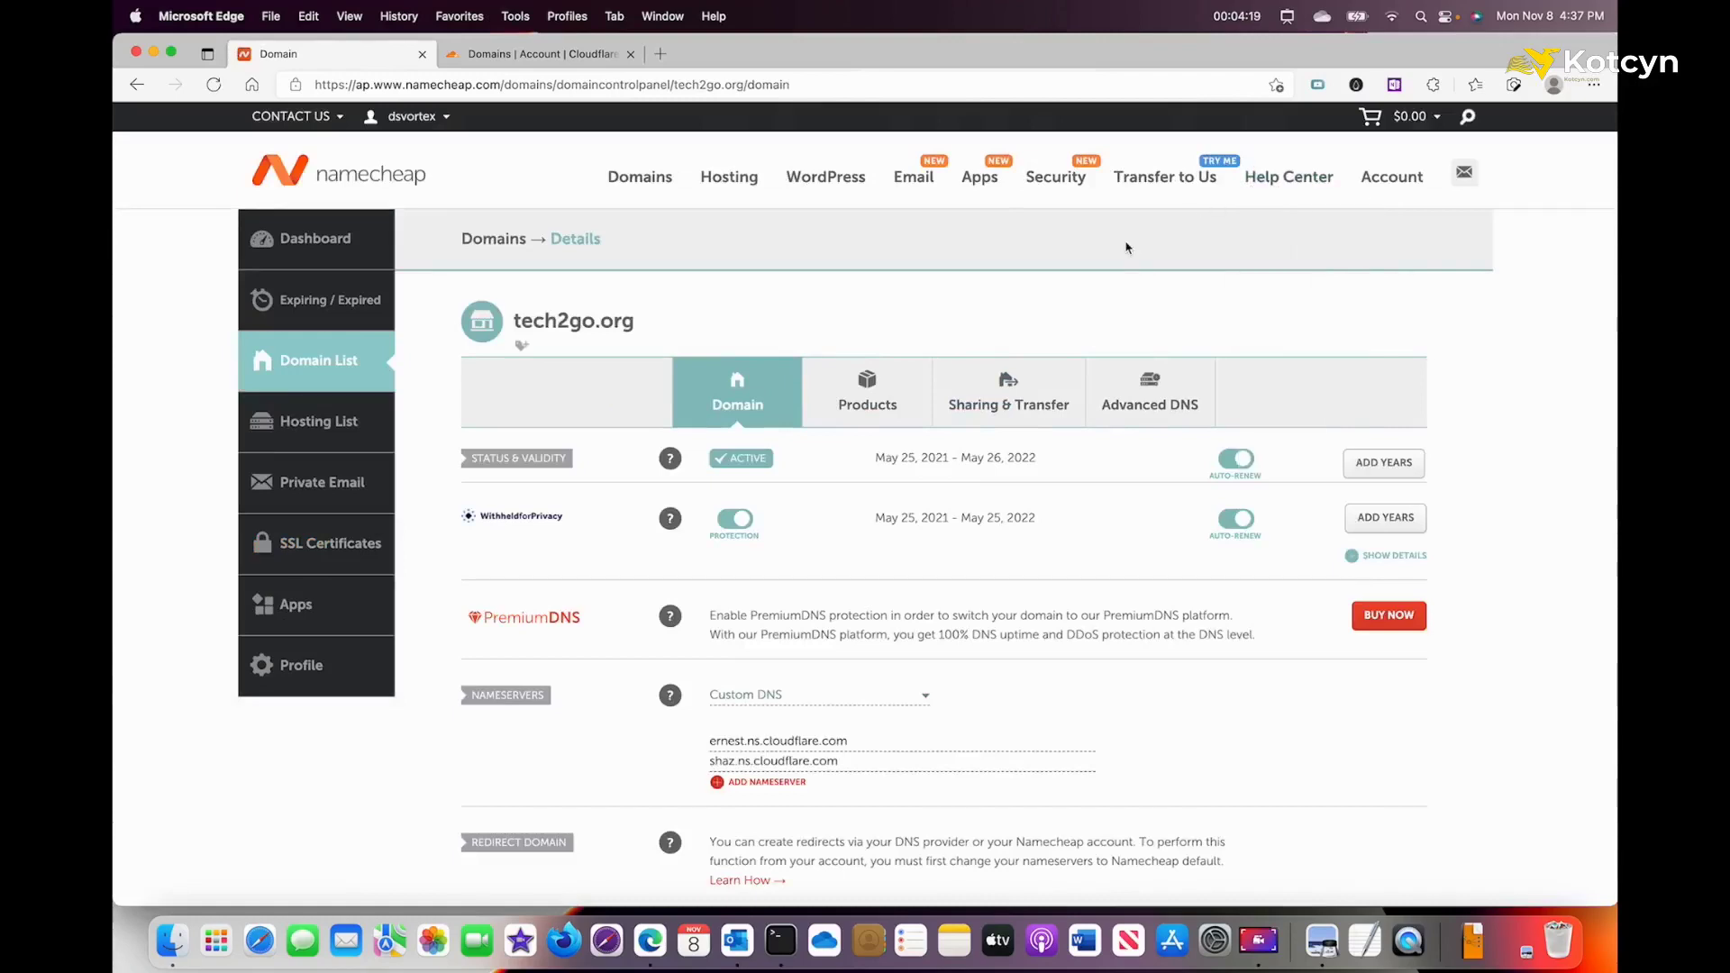
{"action": "key", "text": "alt+shift+a"}
{"action": "left_click_drag", "start_coordinate": [1125, 245], "coordinate": [1008, 382]}
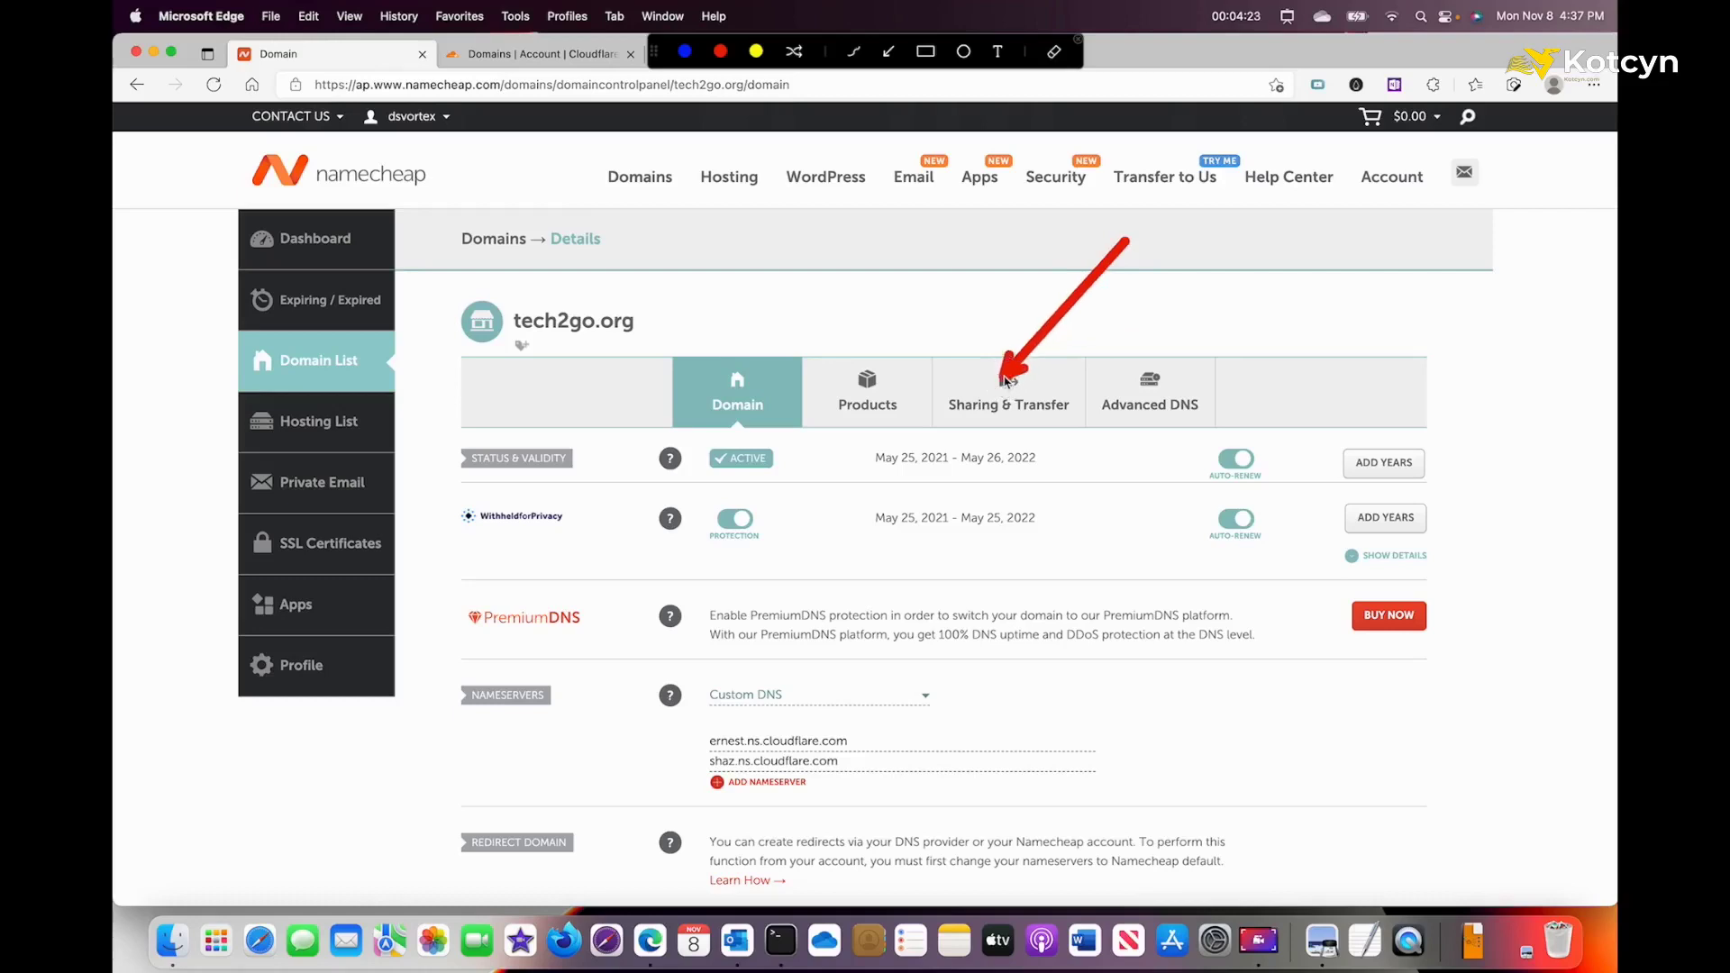
{"action": "key", "text": "Escape"}
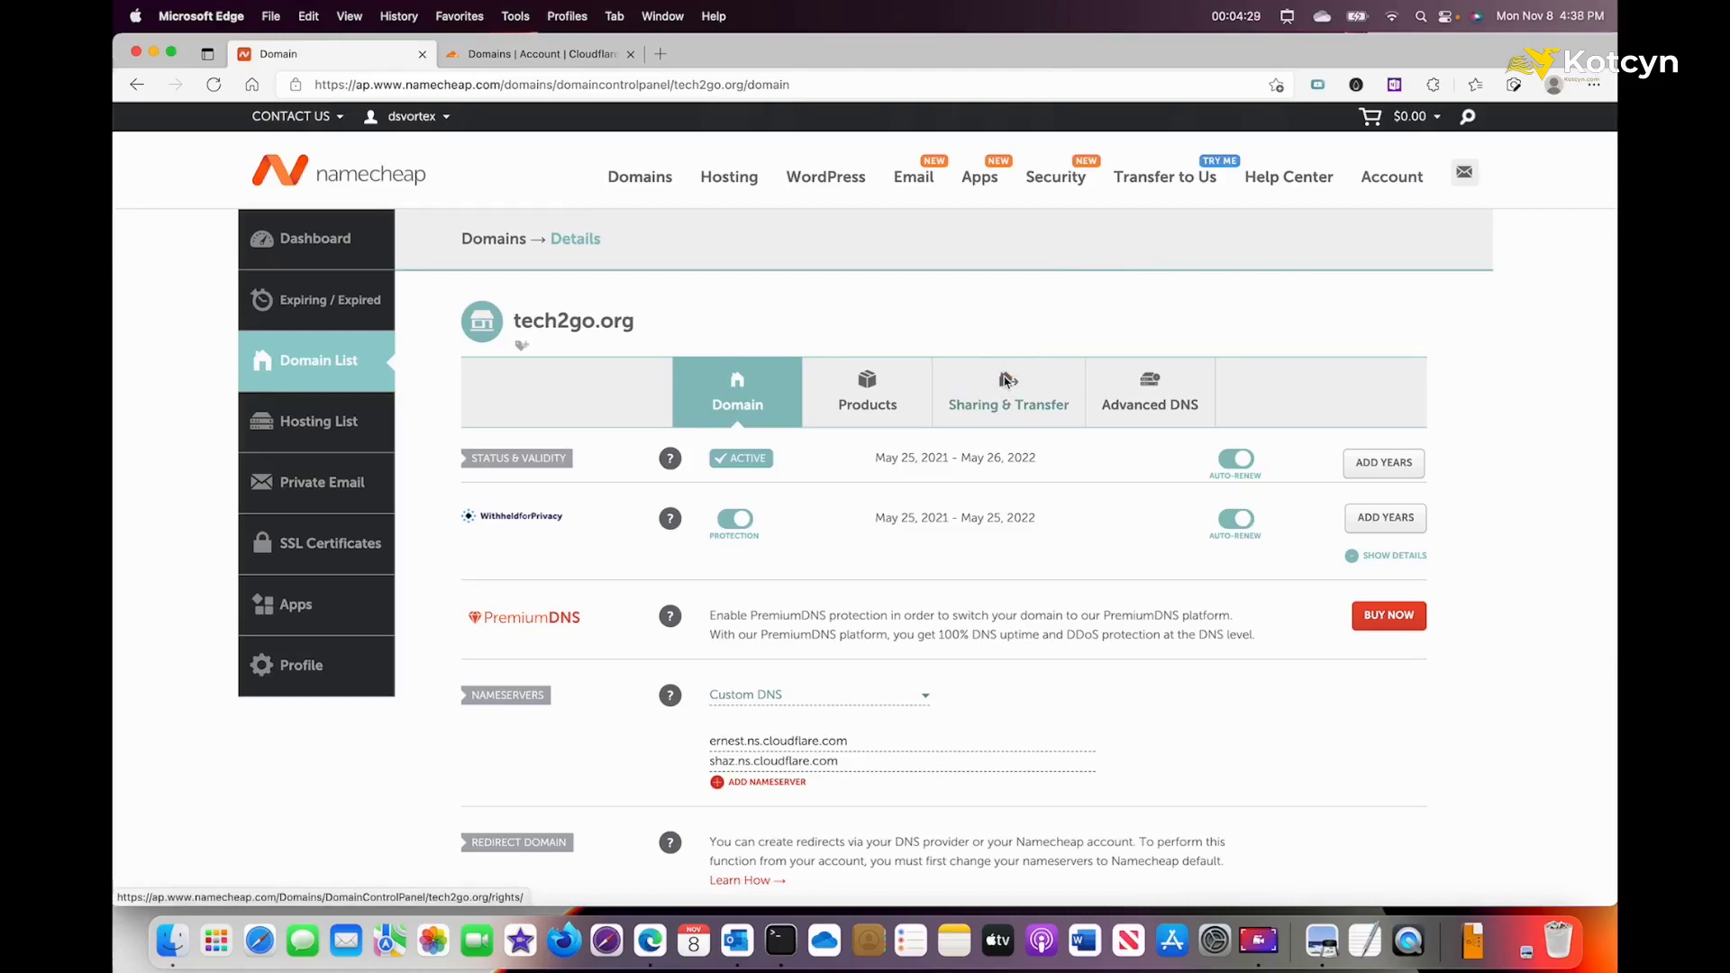
Open tech2go.org's Sharing & Transfer settings and mark up the Transfer Out section.
{"action": "left_click", "coordinate": [1006, 382]}
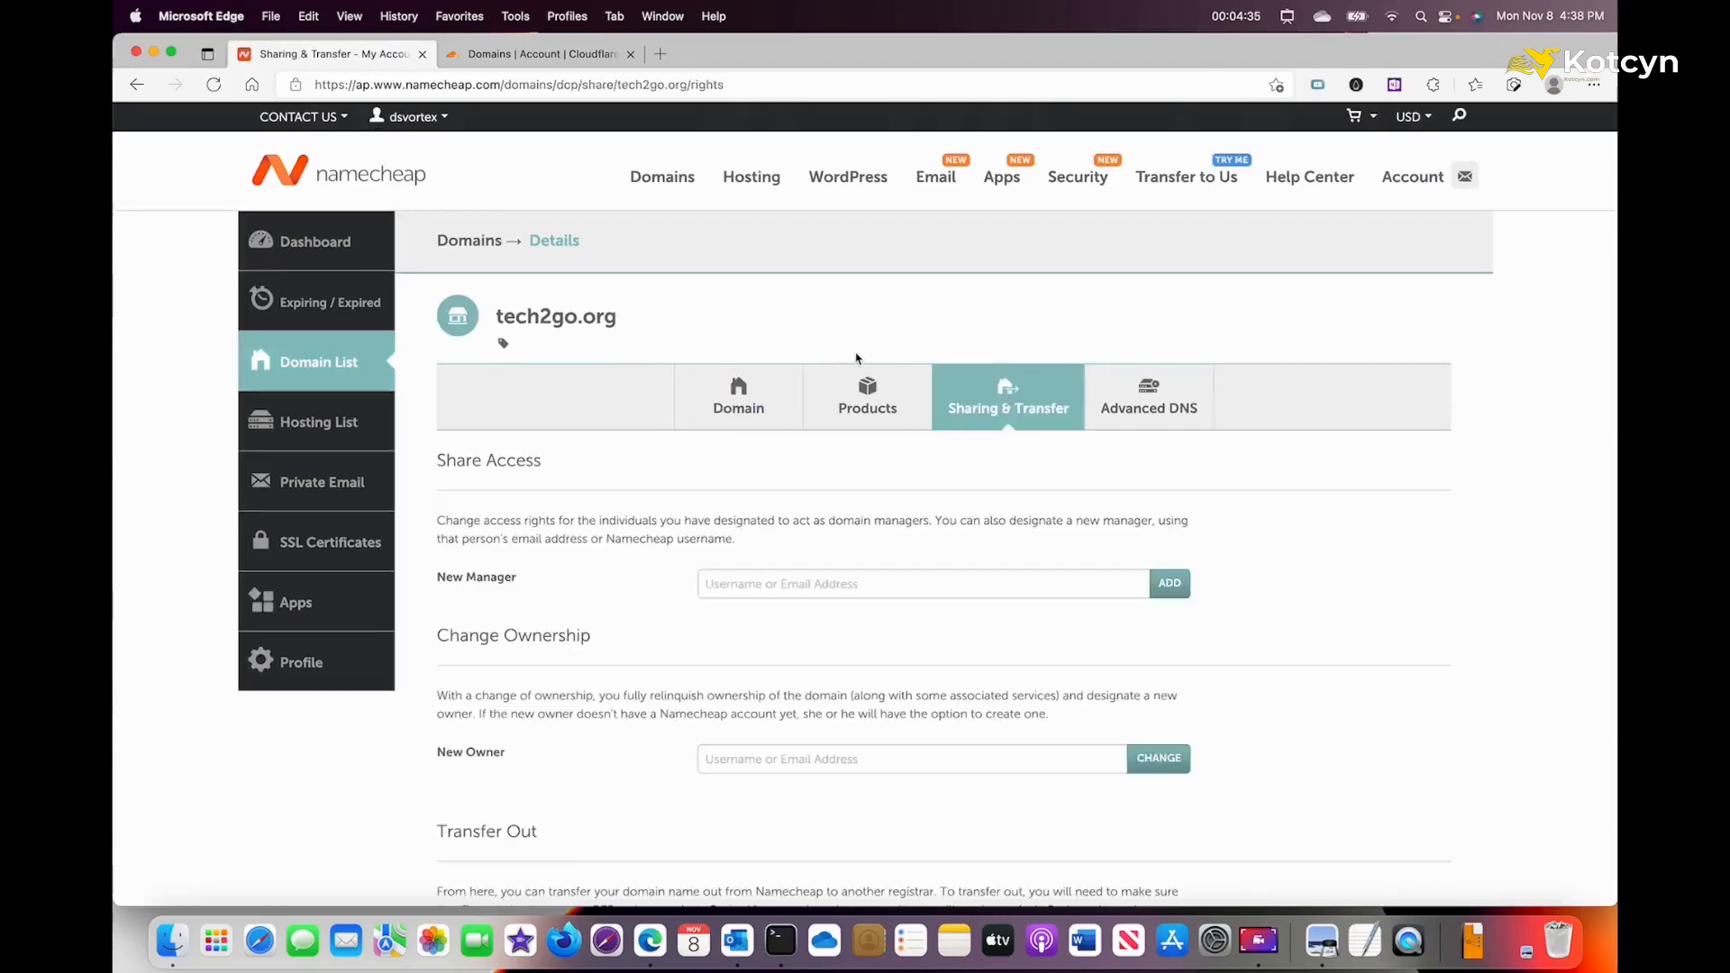
{"action": "scroll", "coordinate": [858, 358], "scroll_direction": "down", "scroll_amount": 2}
{"action": "scroll", "coordinate": [857, 359], "scroll_direction": "down", "scroll_amount": 5}
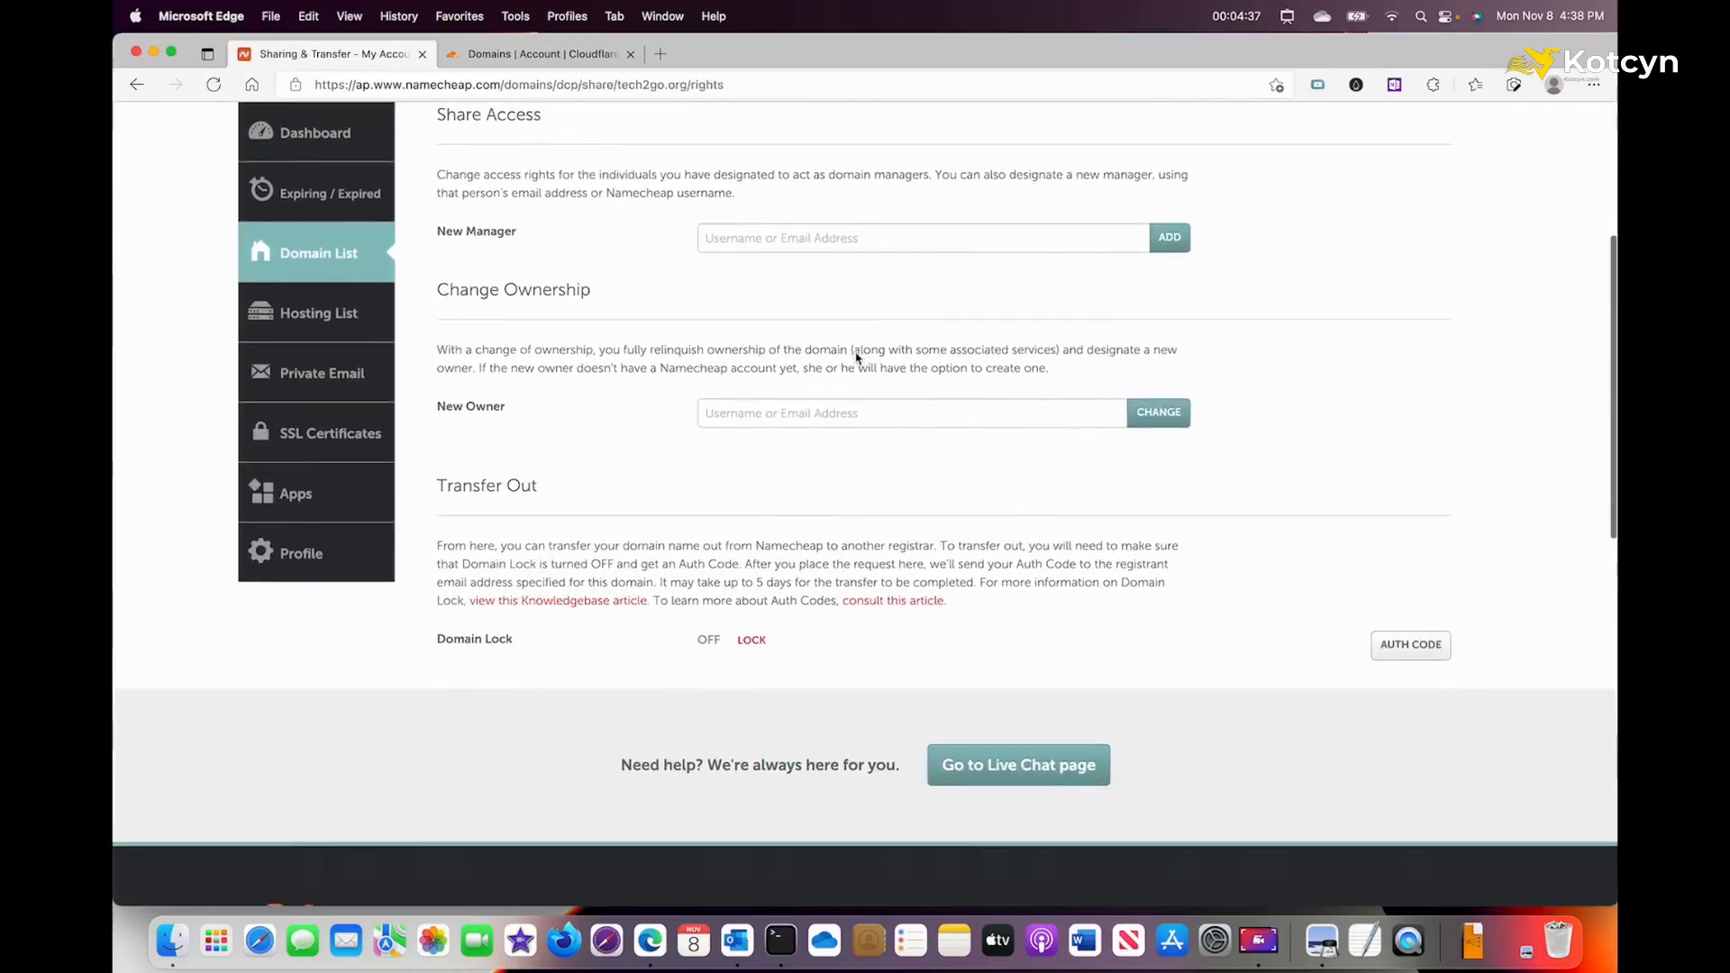
{"action": "key", "text": "ctrl+alt+super+a"}
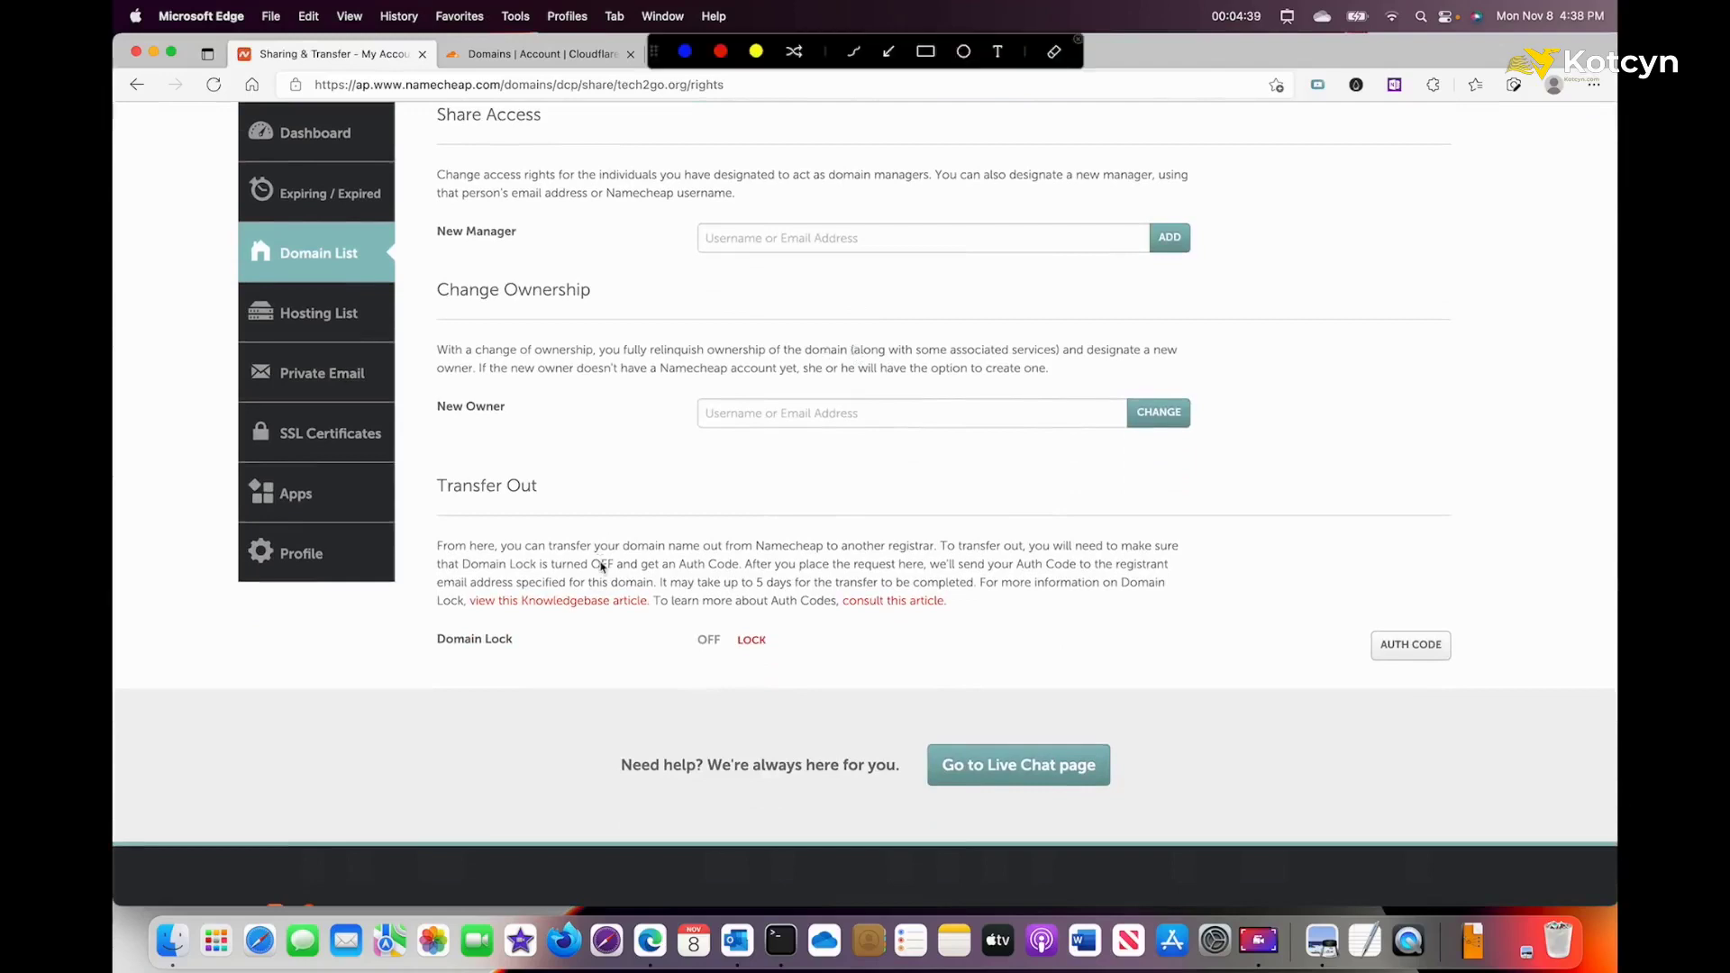
{"action": "left_click_drag", "start_coordinate": [788, 728], "coordinate": [763, 659]}
{"action": "left_click_drag", "start_coordinate": [649, 725], "coordinate": [509, 661]}
{"action": "left_click_drag", "start_coordinate": [818, 487], "coordinate": [564, 489]}
{"action": "key", "text": "Escape"}
Highlight the Domain Lock OFF status, then toggle the lock on and back off.
{"action": "double_click", "coordinate": [712, 645]}
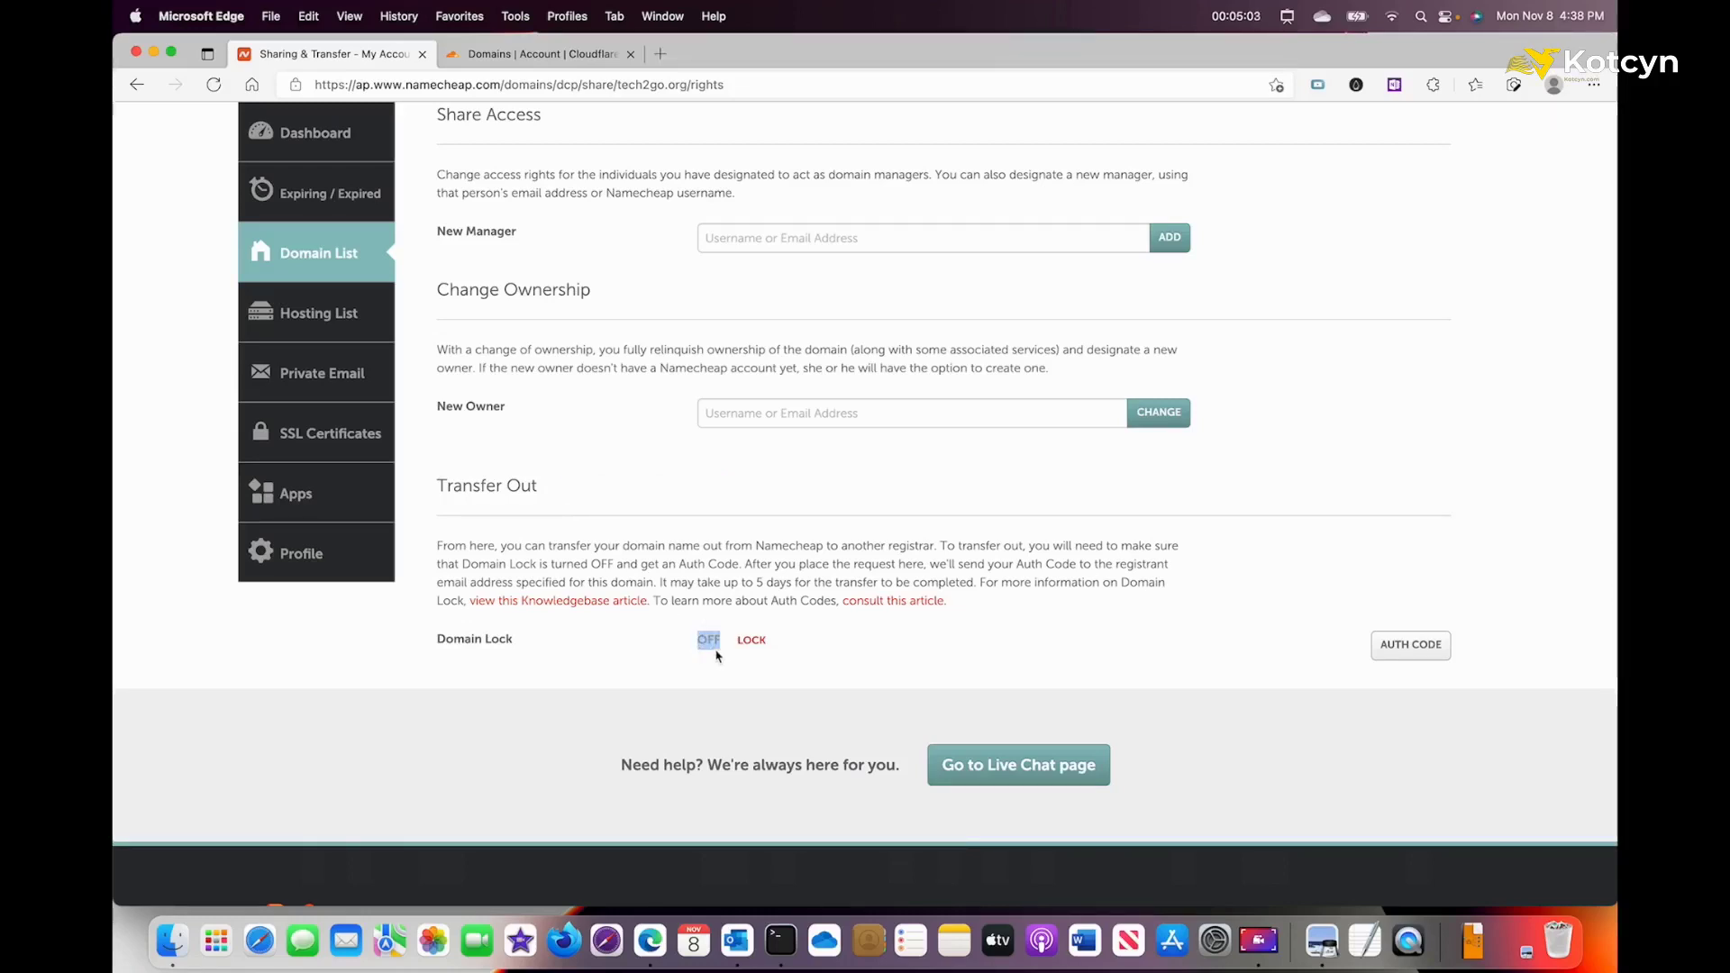
{"action": "left_click", "coordinate": [712, 646]}
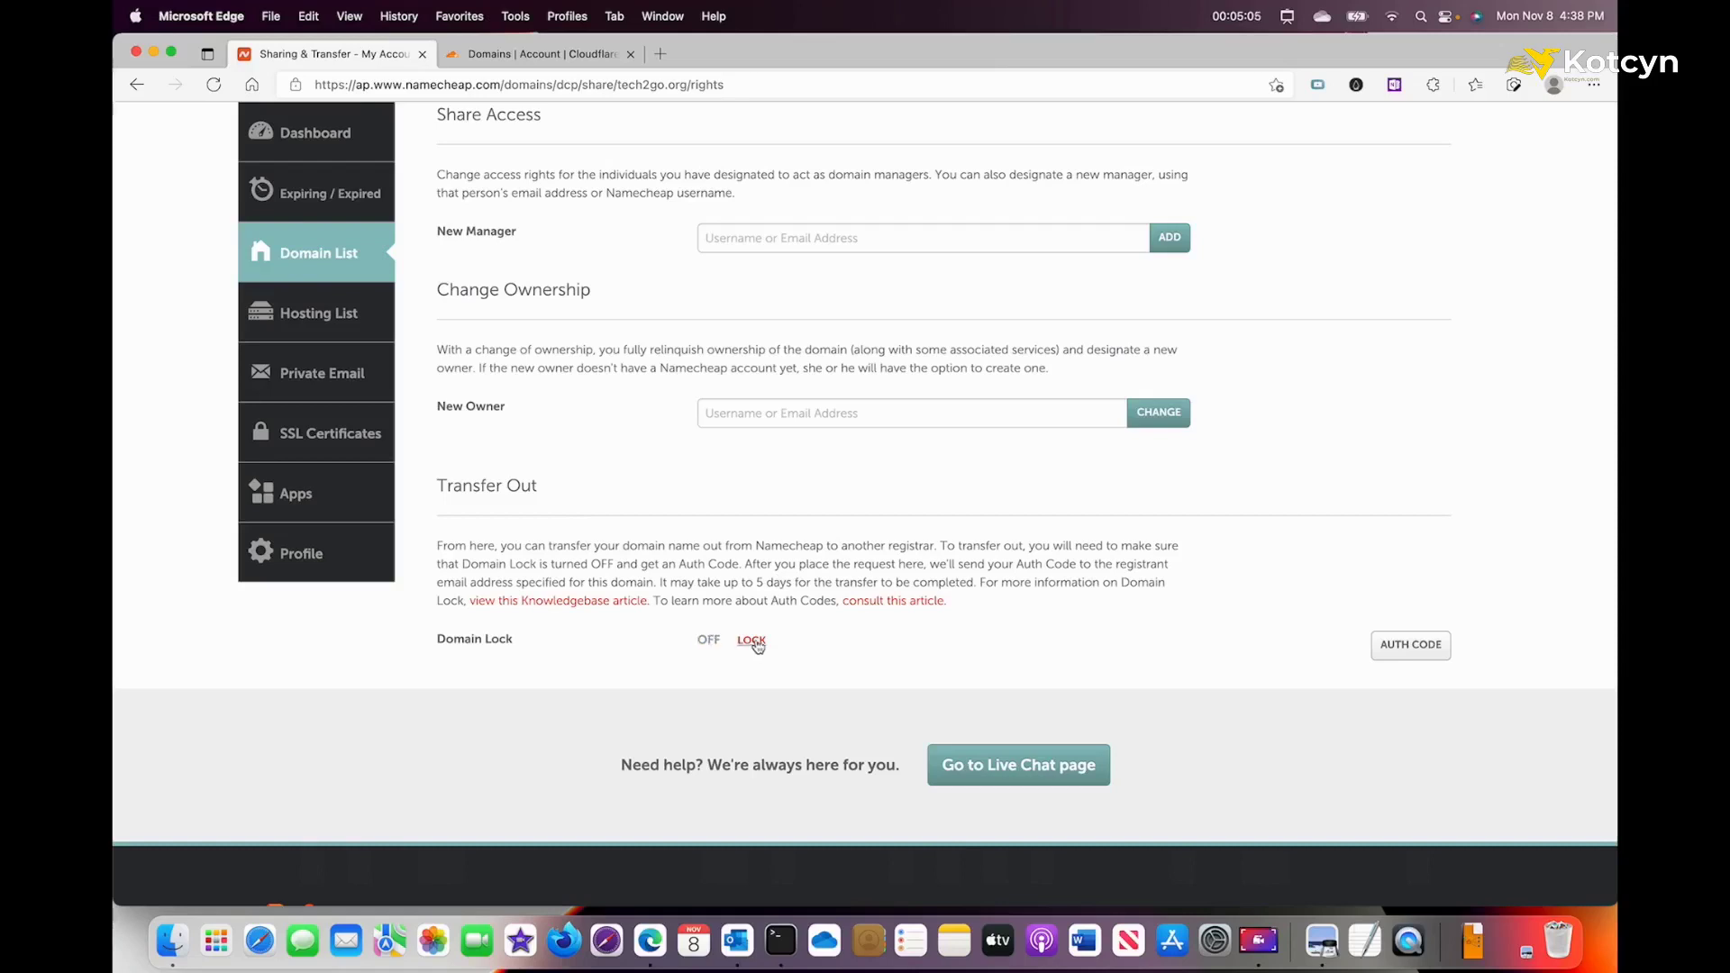
{"action": "left_click", "coordinate": [752, 640]}
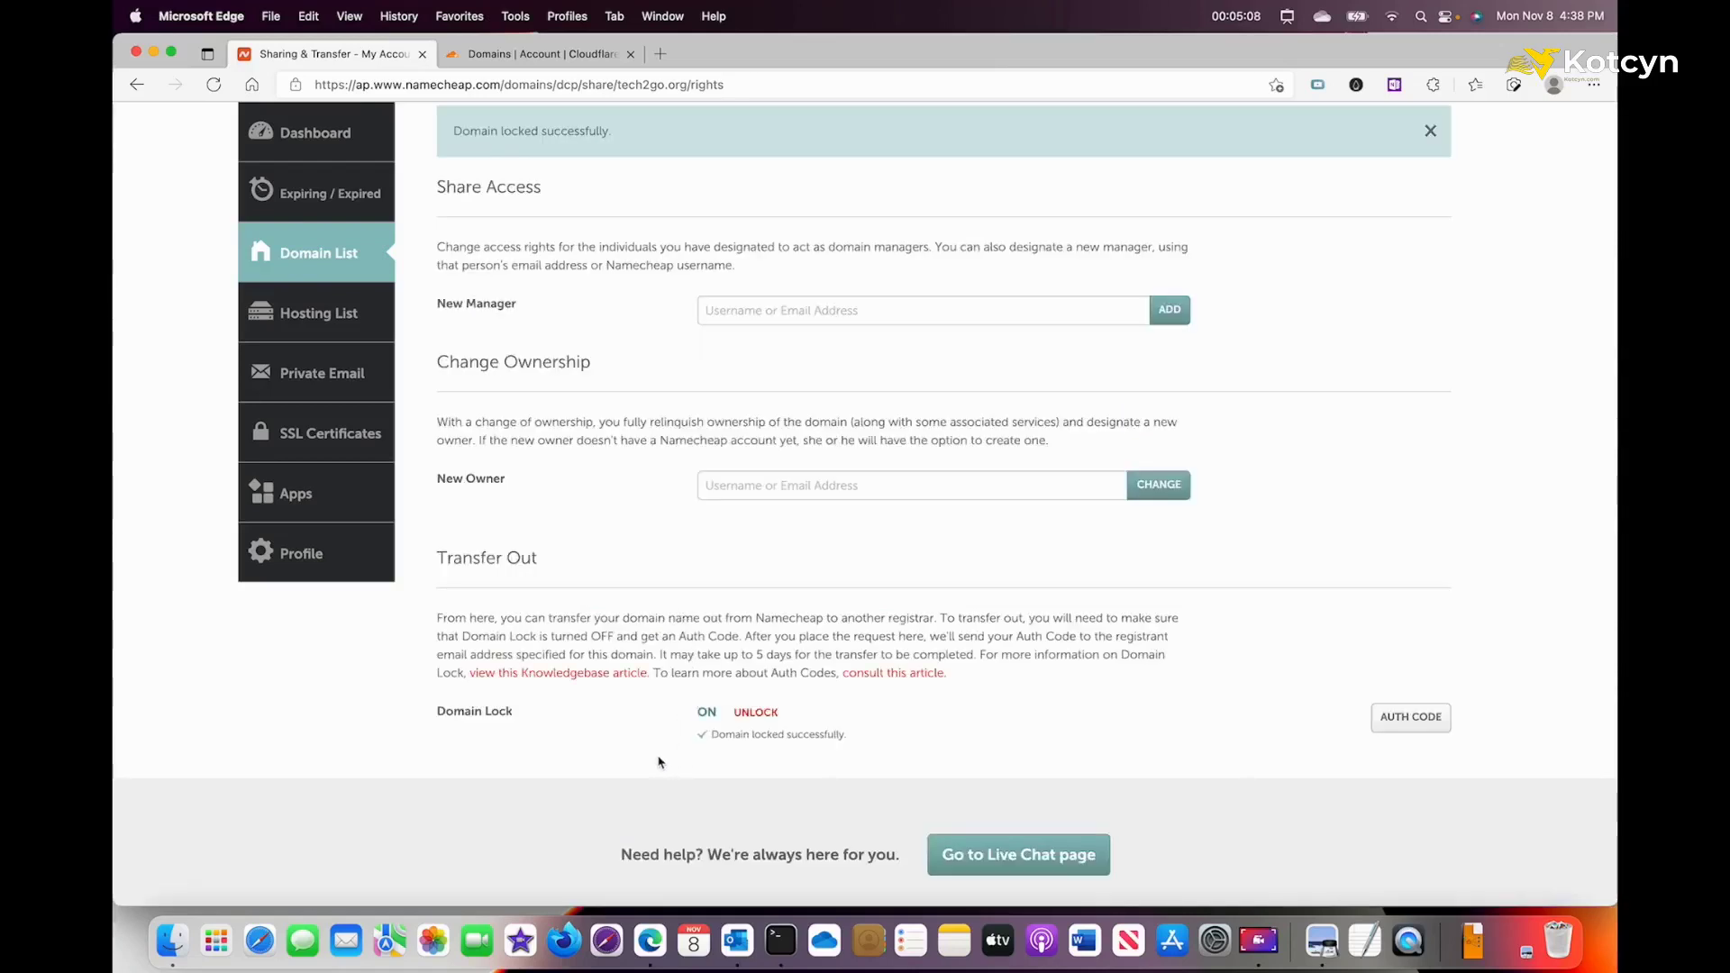
{"action": "left_click", "coordinate": [755, 713]}
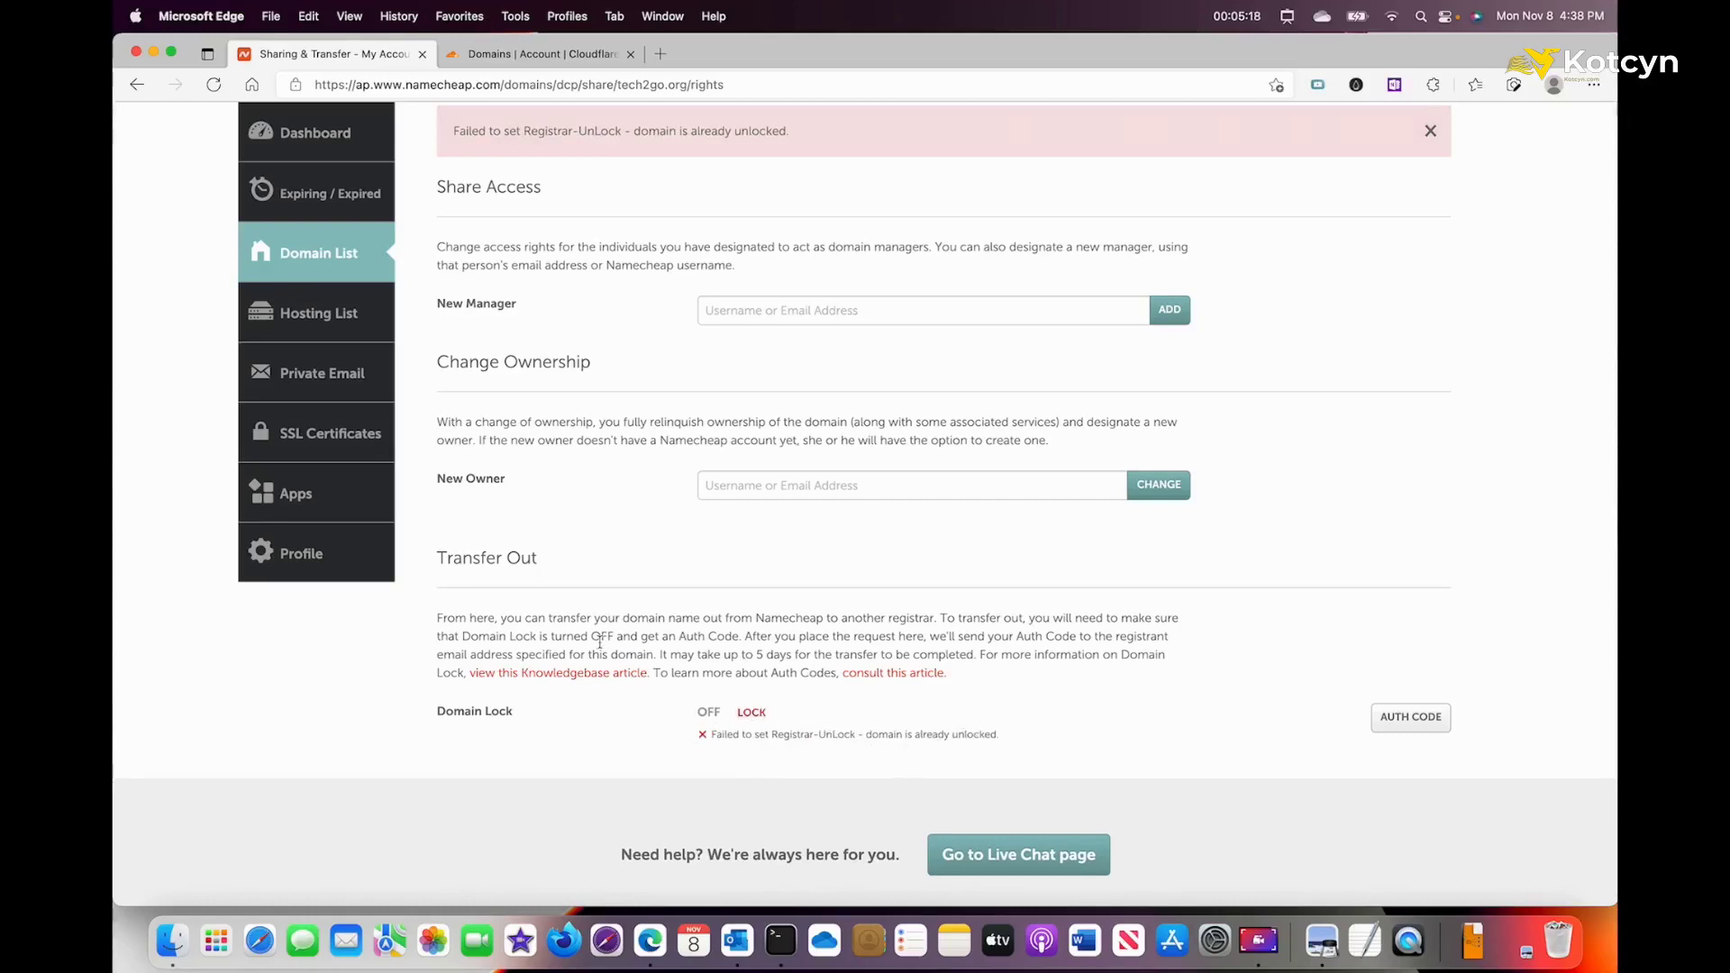
Point out the Get Auth Code option, briefly checking the Cloudflare transfer page.
{"action": "key", "text": "ctrl+alt+a"}
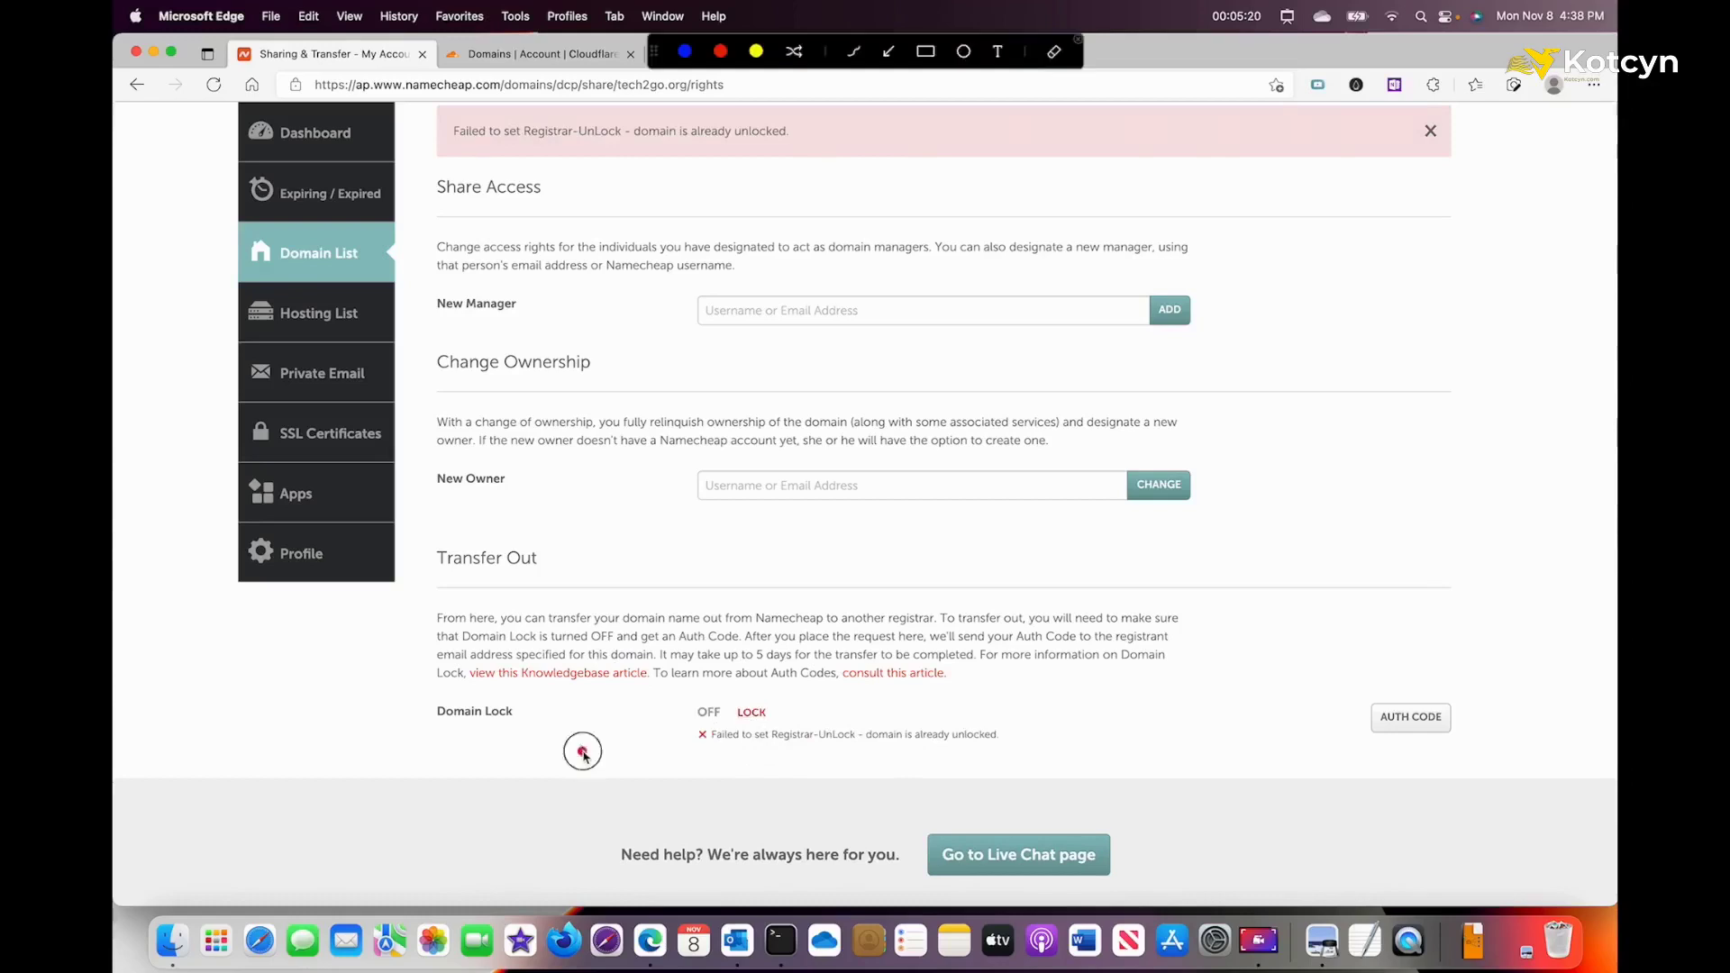
{"action": "mouse_move", "coordinate": [579, 752]}
{"action": "left_mouse_down"}
{"action": "mouse_move", "coordinate": [663, 711]}
{"action": "mouse_move", "coordinate": [686, 720]}
{"action": "left_mouse_up"}
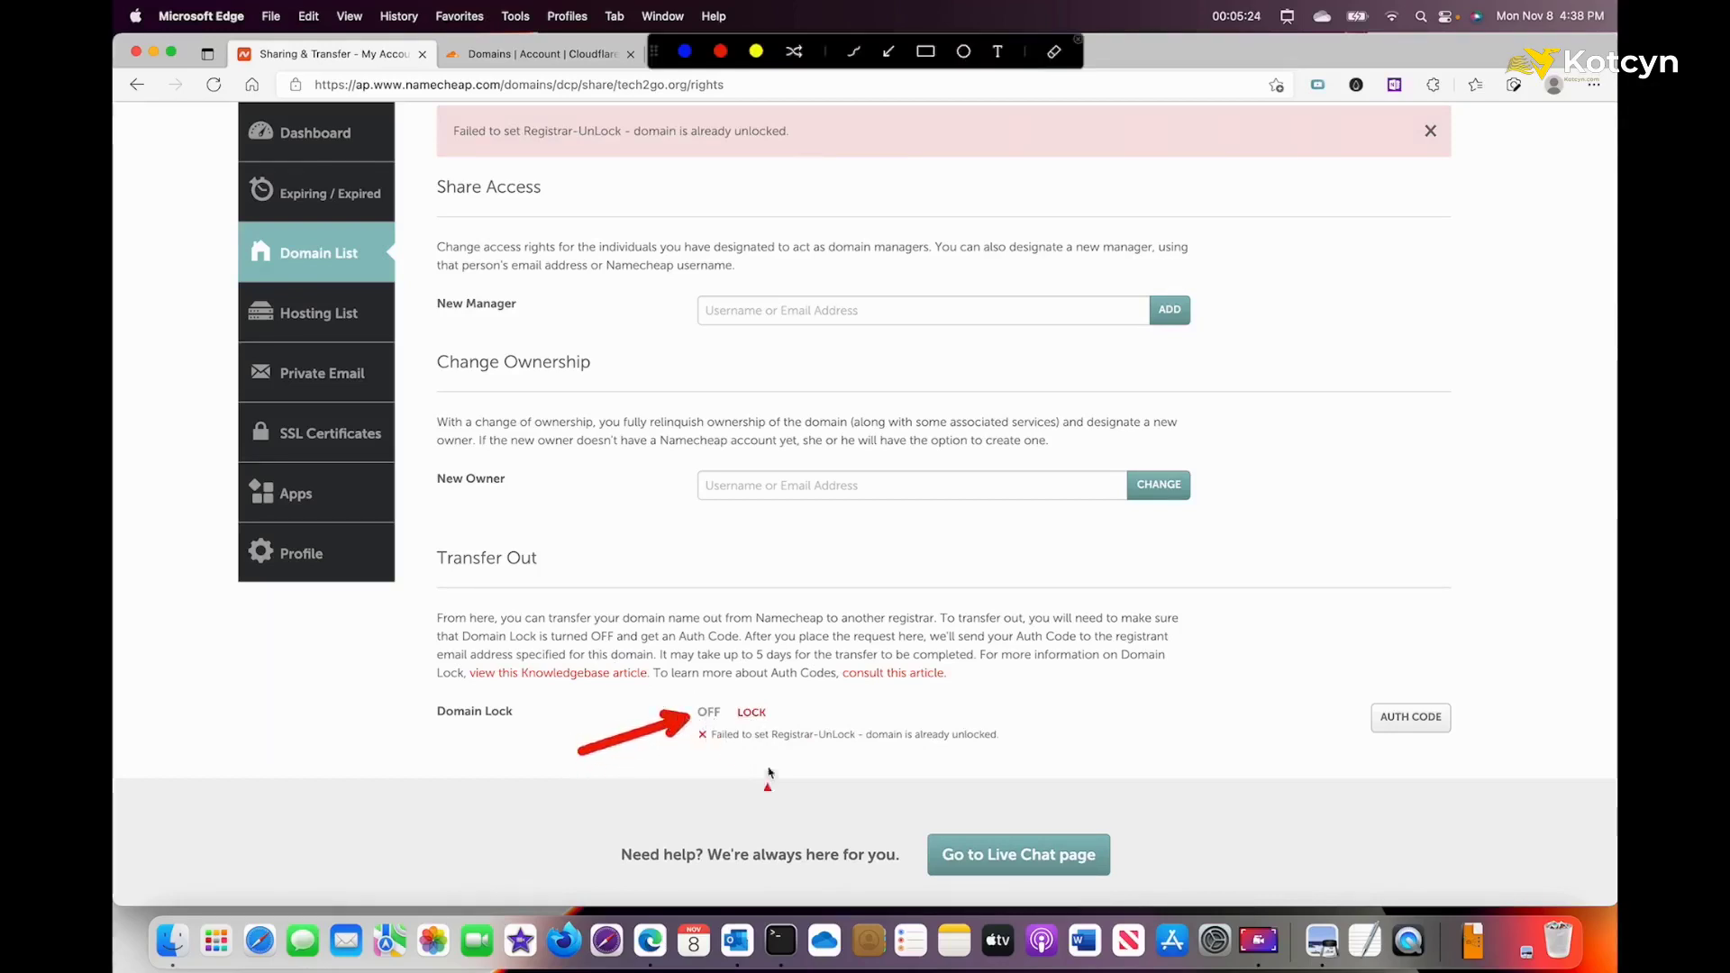
{"action": "left_click", "coordinate": [854, 714]}
{"action": "left_click_drag", "start_coordinate": [855, 716], "coordinate": [778, 719]}
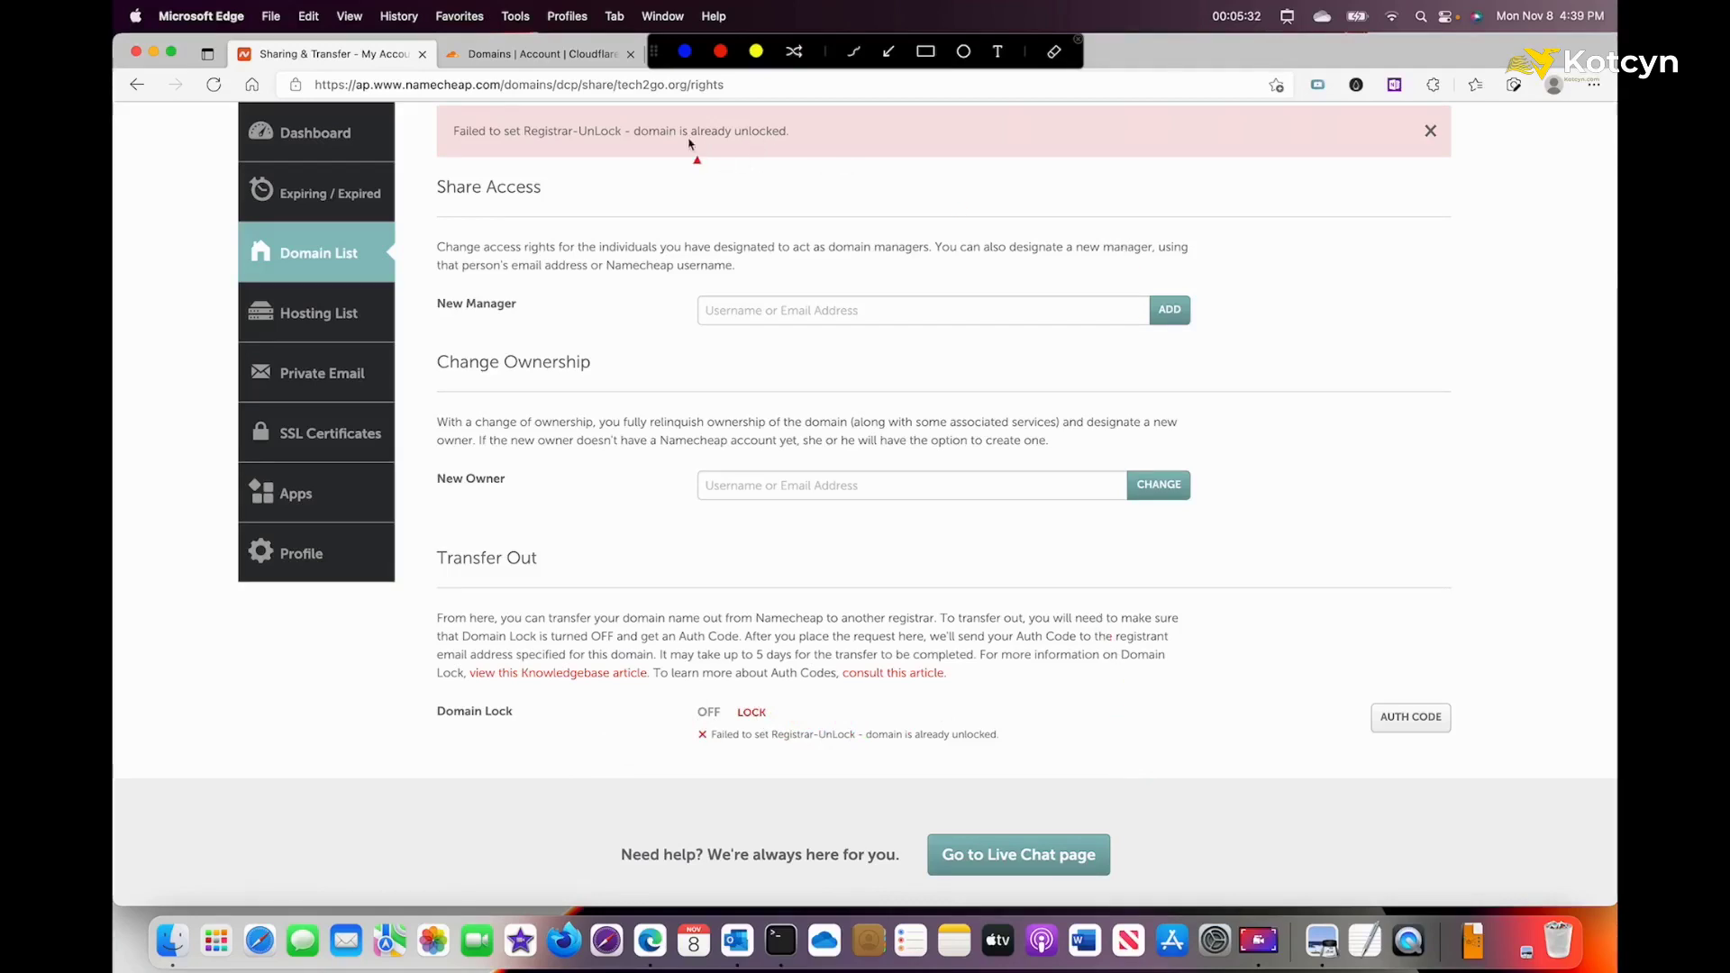
{"action": "left_click", "coordinate": [560, 54]}
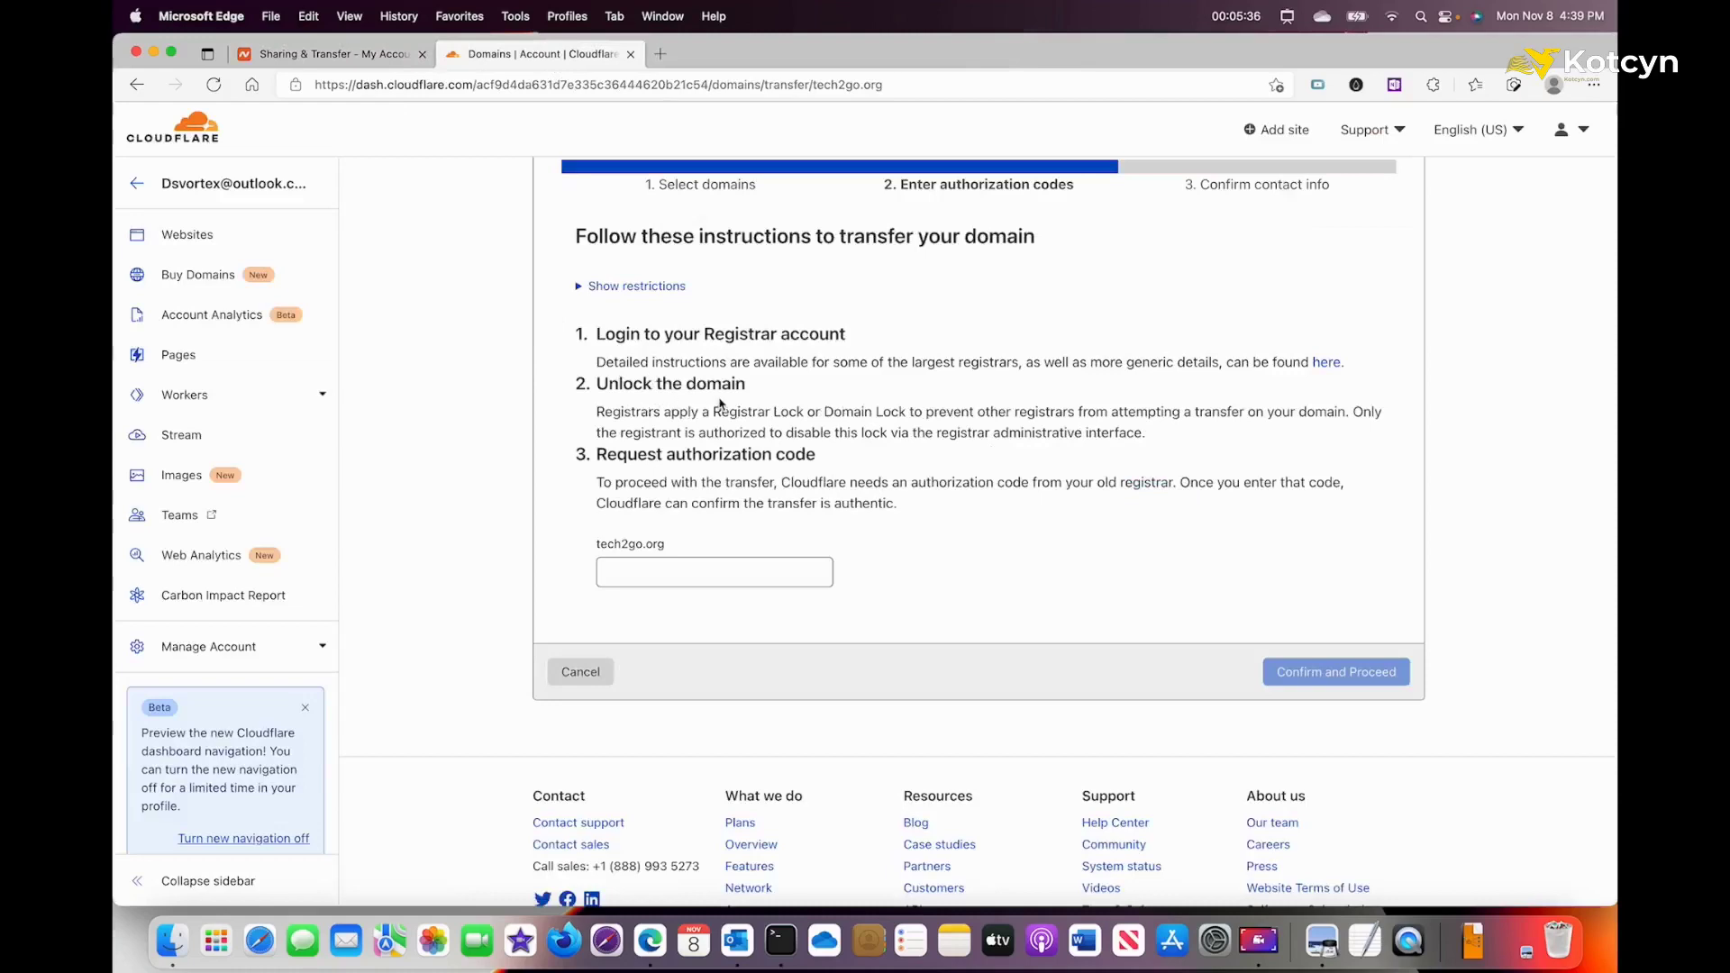
{"action": "left_click", "coordinate": [394, 63]}
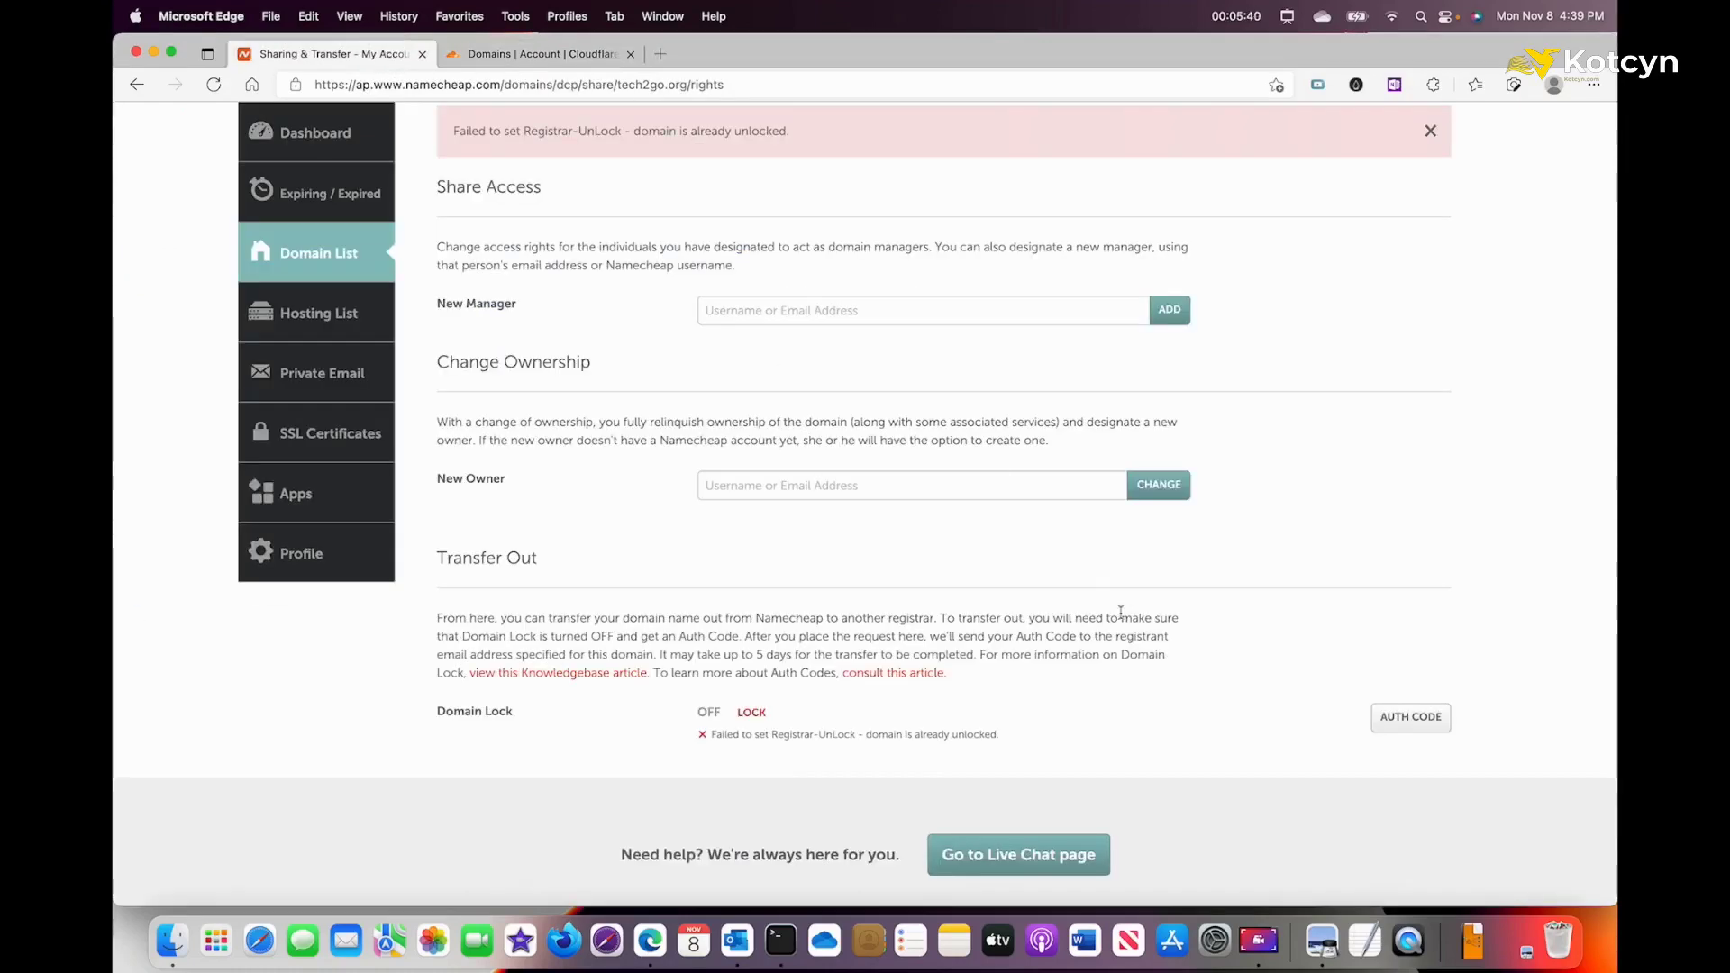
{"action": "key", "text": "super+shift+a"}
{"action": "left_click_drag", "start_coordinate": [1215, 727], "coordinate": [1363, 724]}
{"action": "key", "text": "super+shift+a"}
Email tech2go.org's auth code with 'Other' as the transfer reason, then switch to Outlook.
{"action": "left_click", "coordinate": [1411, 716]}
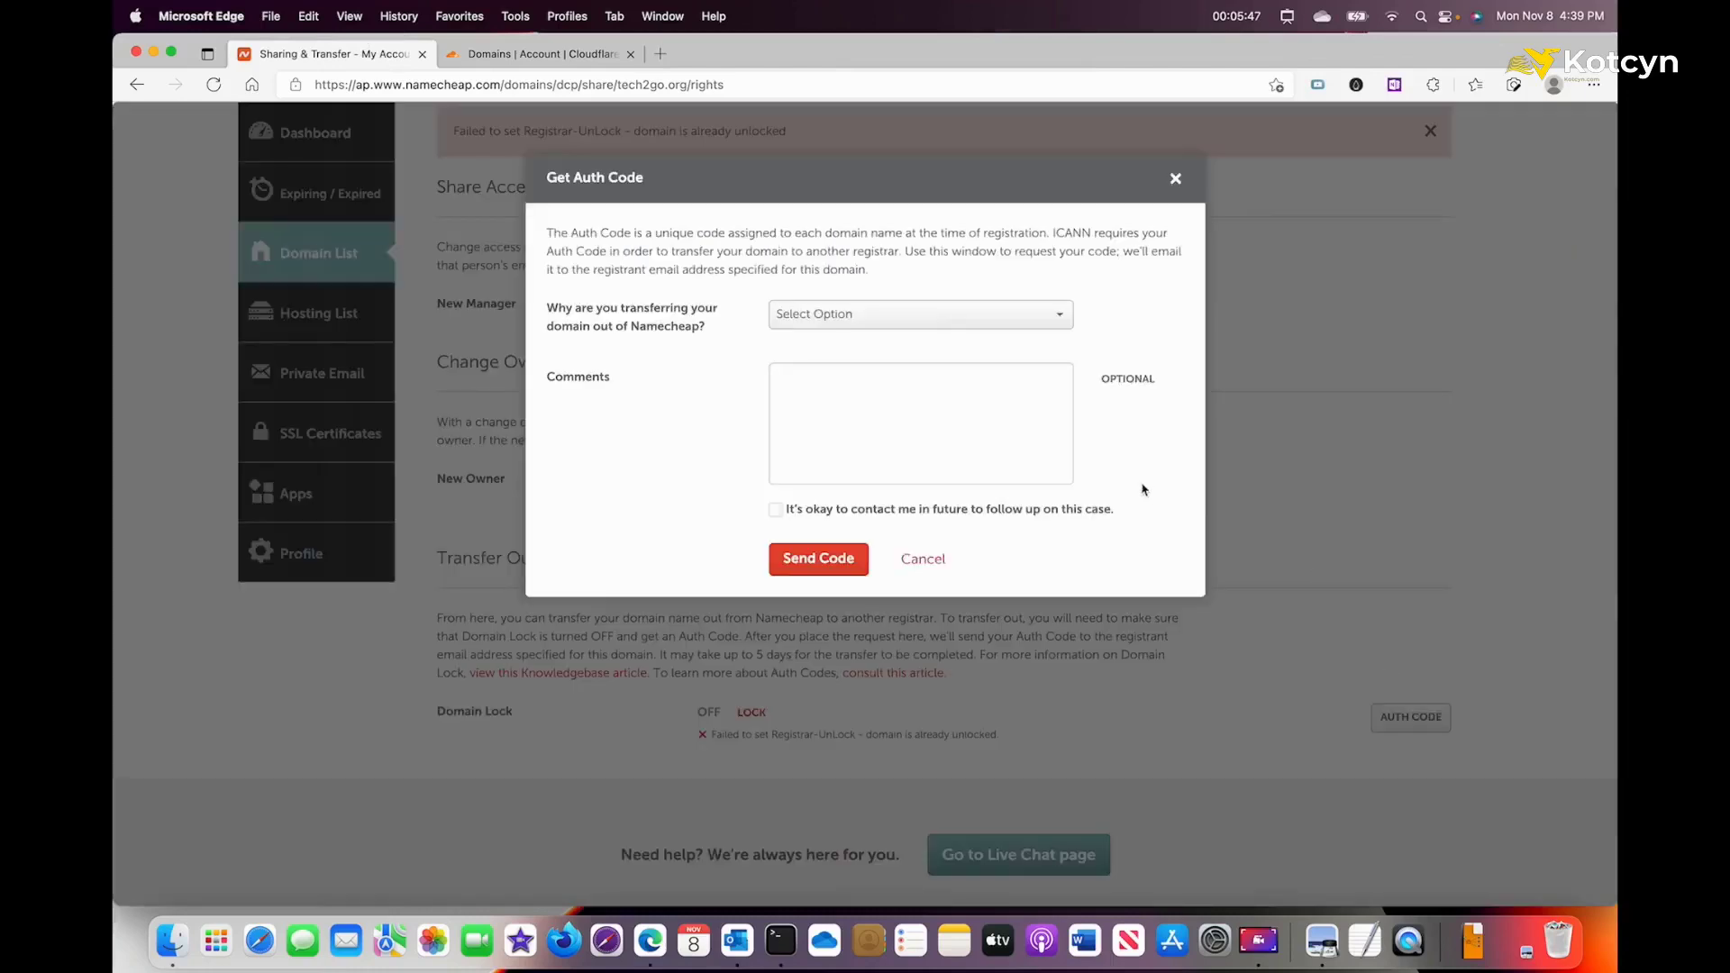
{"action": "left_click", "coordinate": [907, 314]}
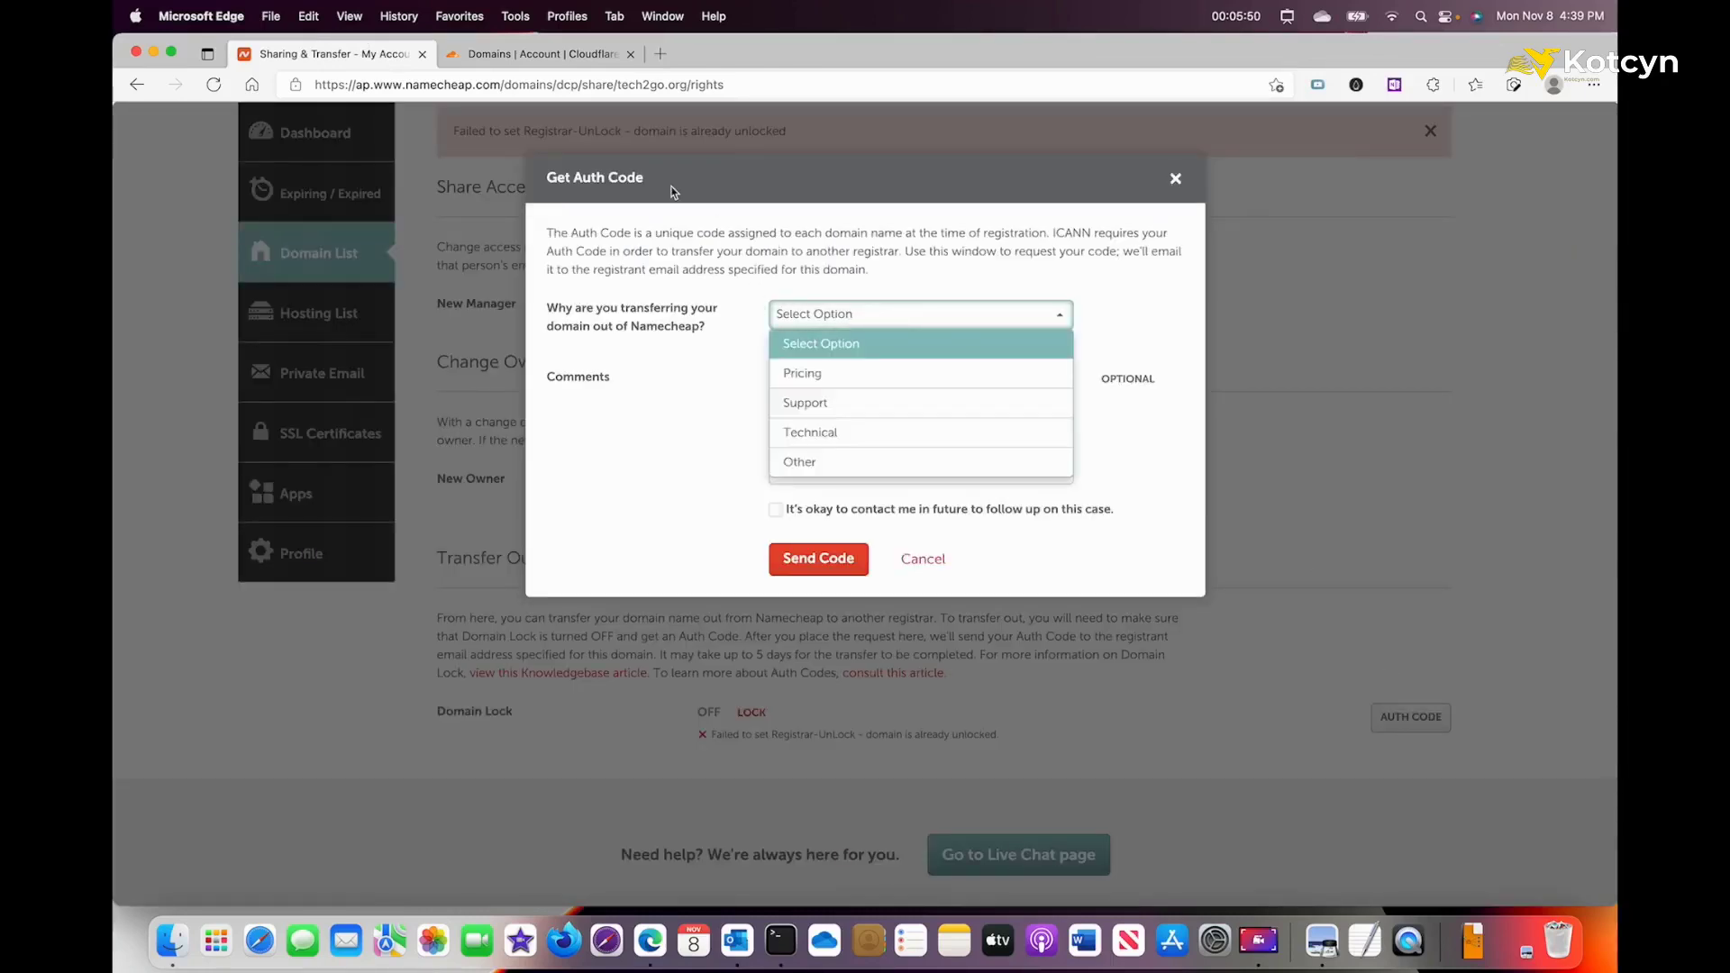
{"action": "left_click", "coordinate": [859, 460]}
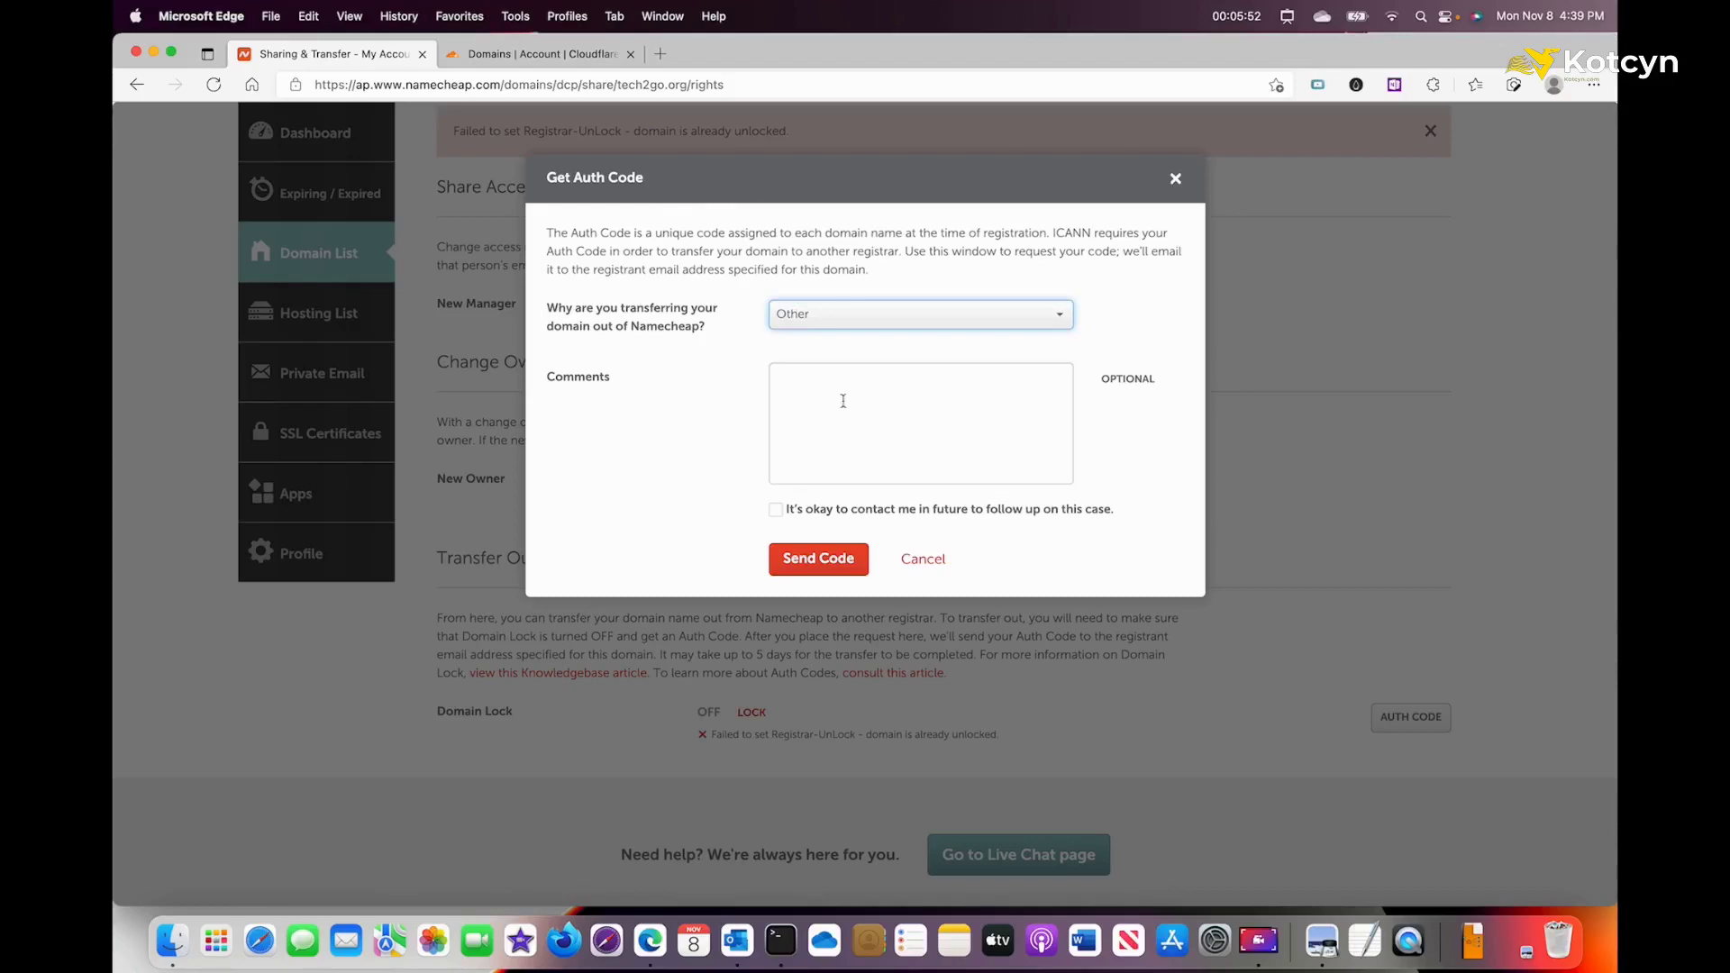
{"action": "left_click", "coordinate": [823, 562]}
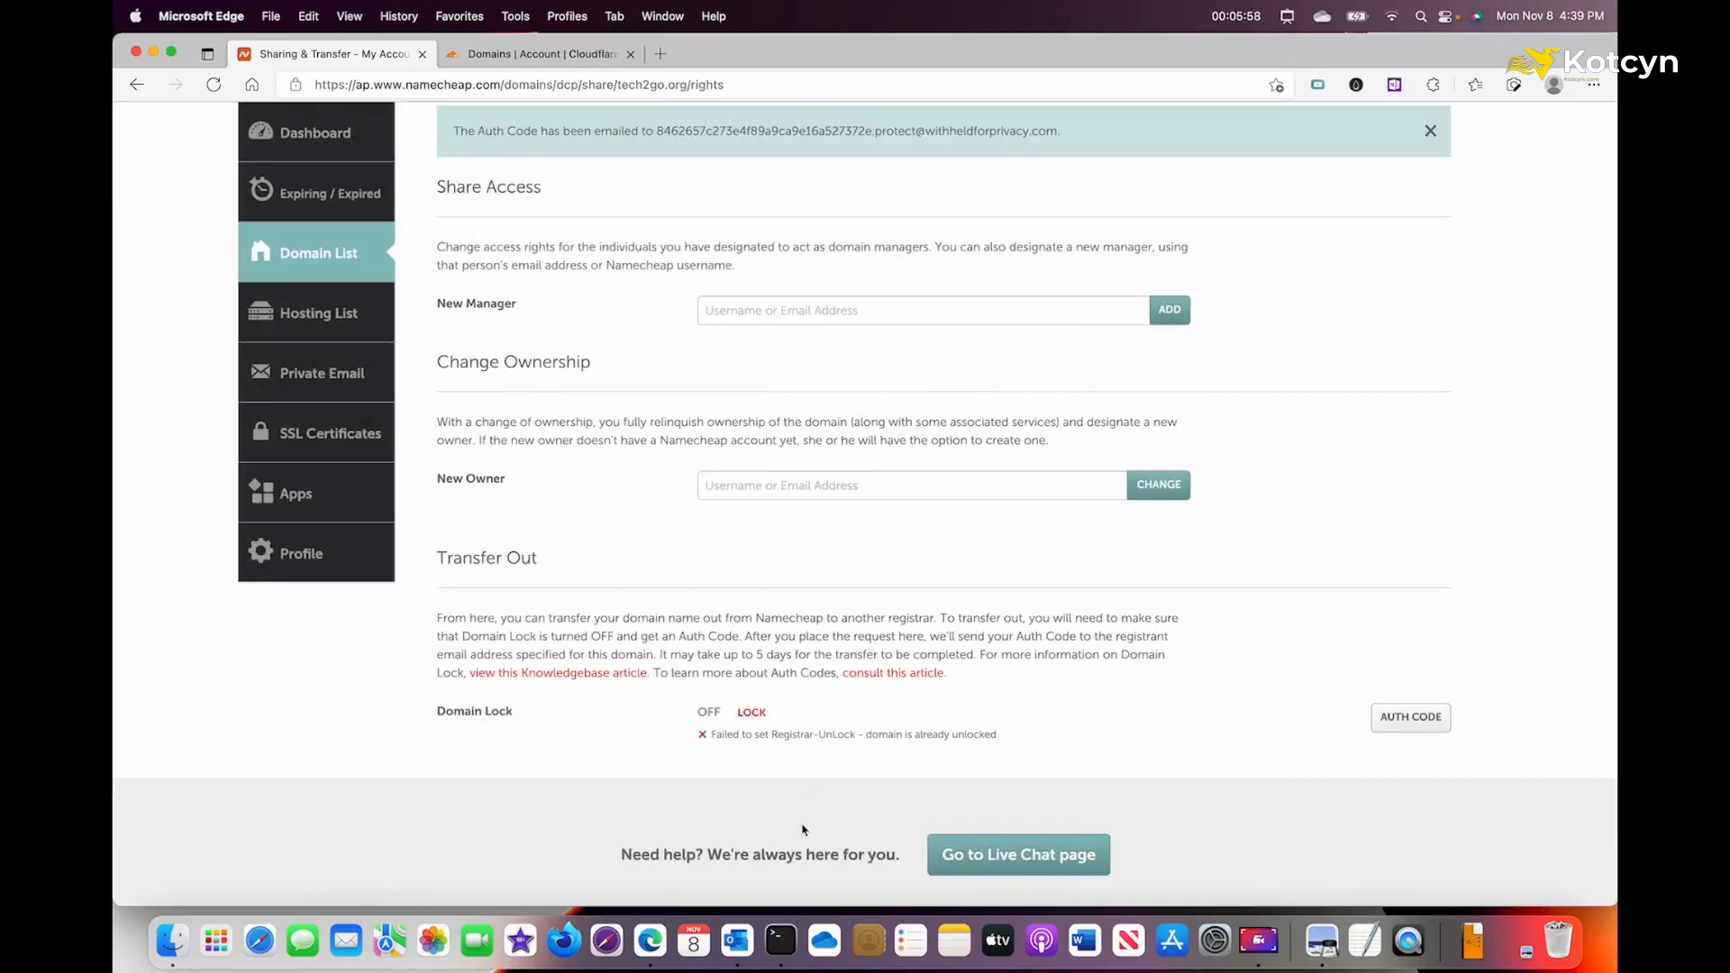
{"action": "left_click", "coordinate": [739, 945]}
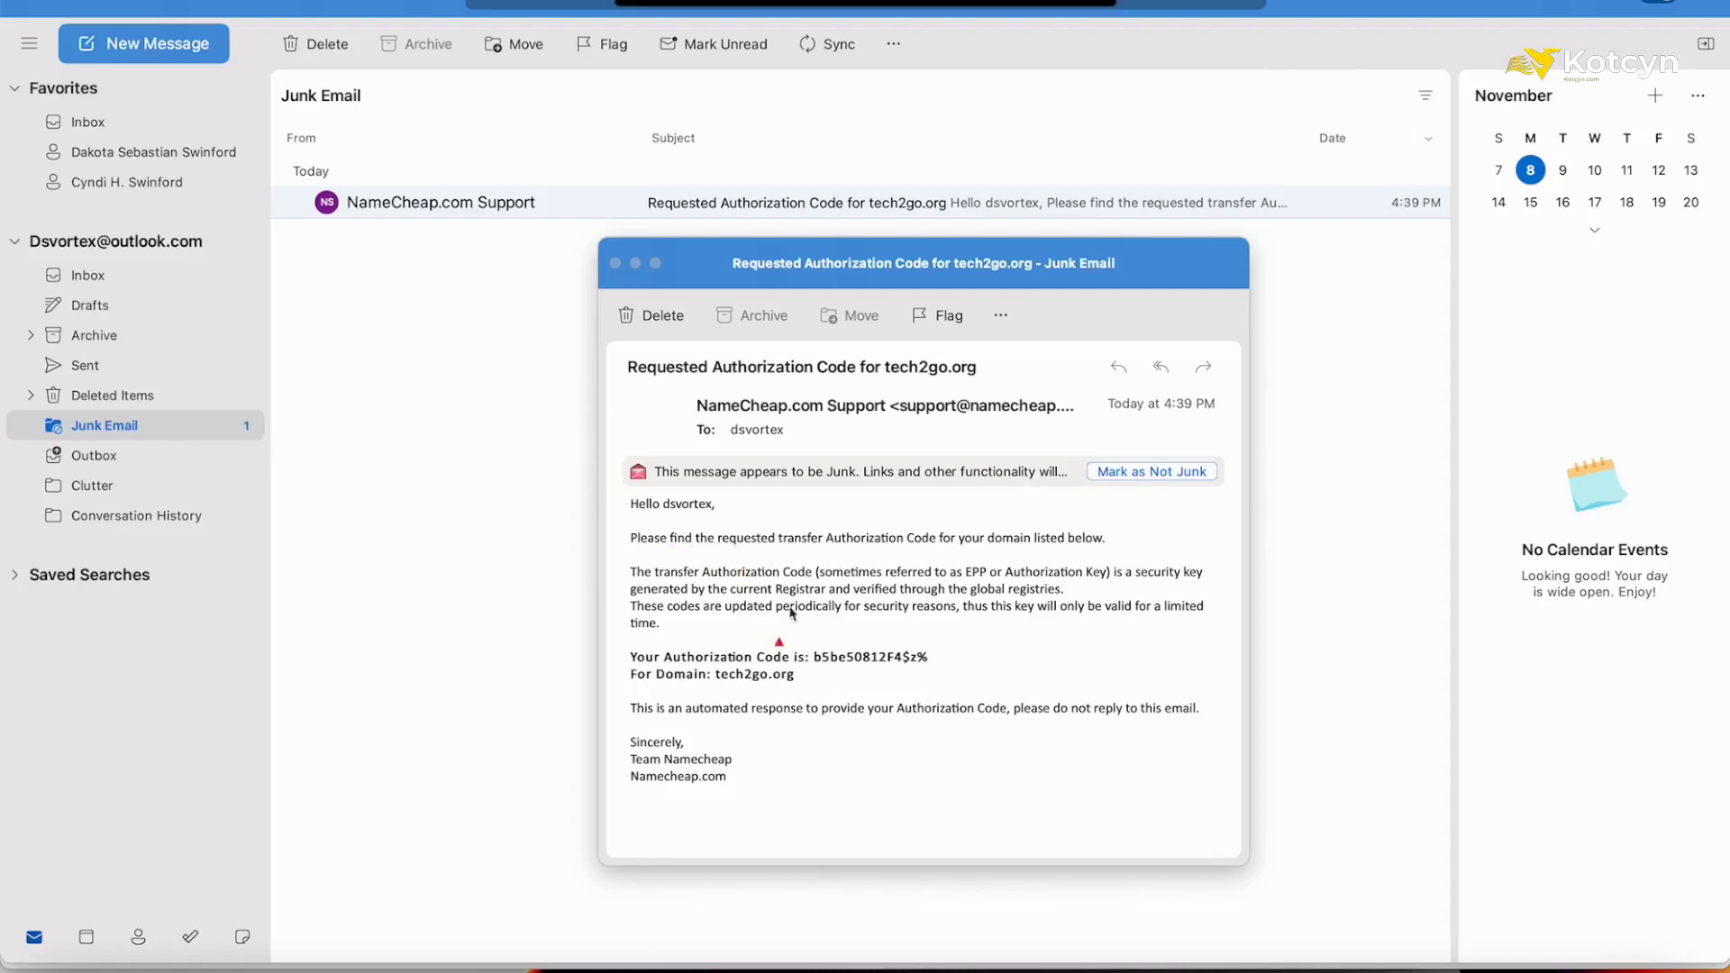
Copy the authorization code from Namecheap's Outlook email and return to the browser.
{"action": "left_click_drag", "start_coordinate": [1078, 676], "coordinate": [943, 665]}
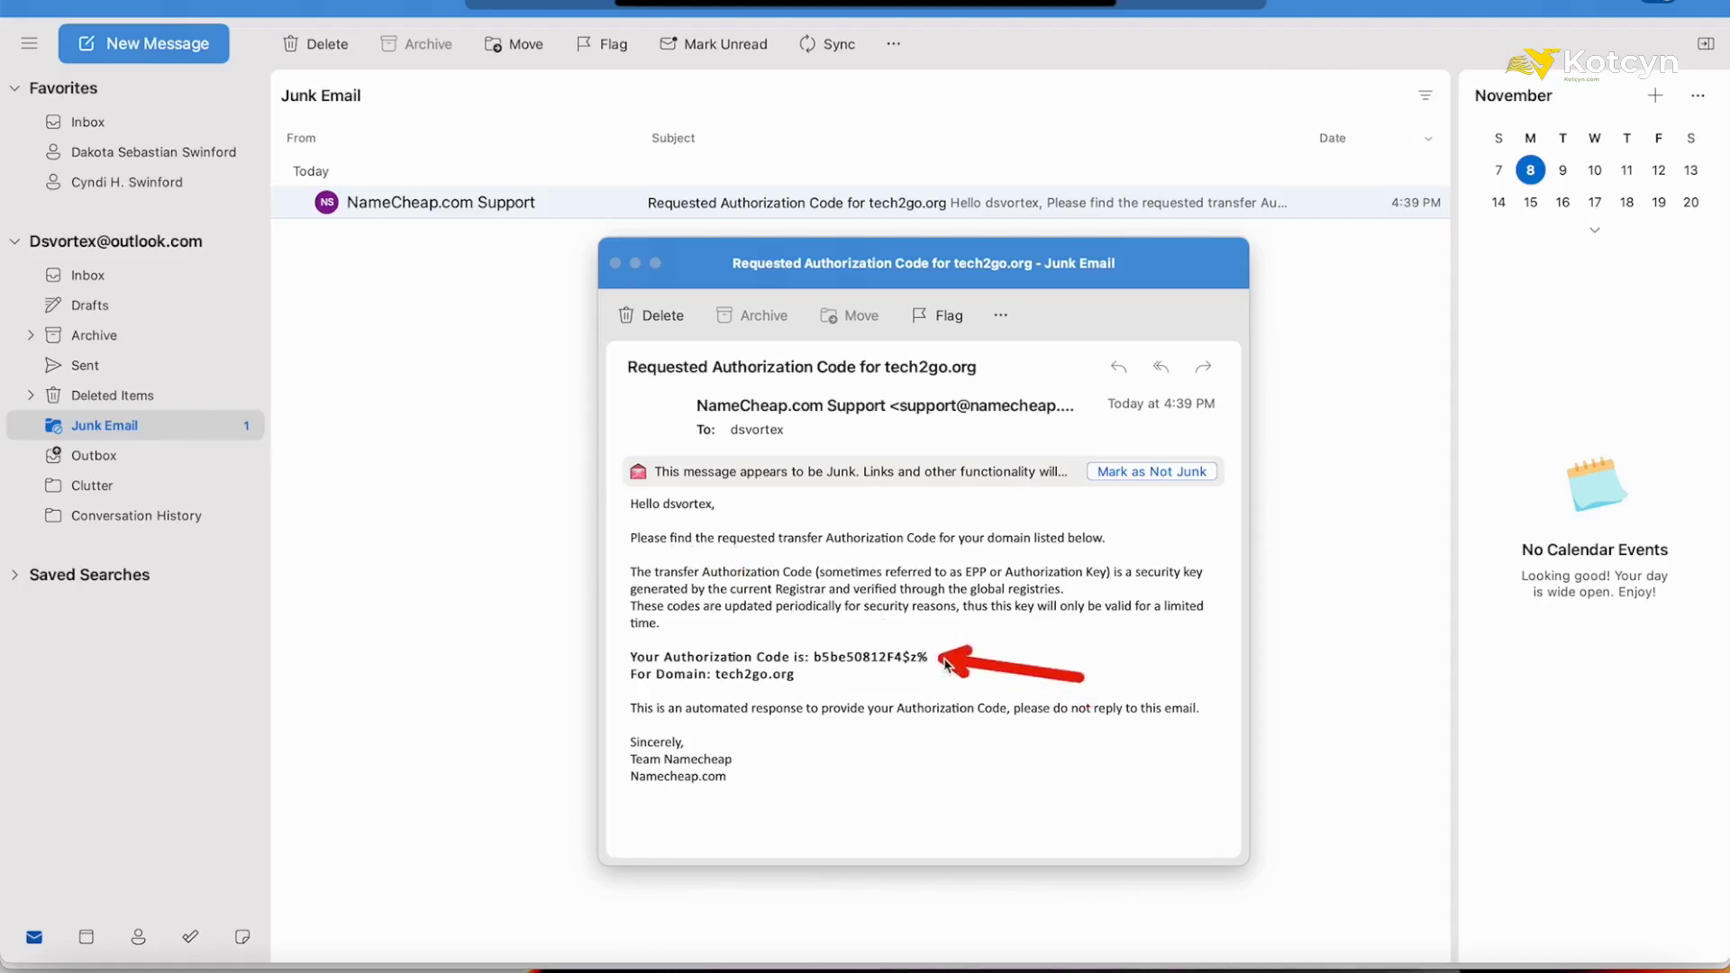
{"action": "mouse_move", "coordinate": [928, 658]}
{"action": "left_mouse_down"}
{"action": "mouse_move", "coordinate": [790, 657]}
{"action": "mouse_move", "coordinate": [823, 651]}
{"action": "left_mouse_up"}
{"action": "right_click", "coordinate": [822, 650]}
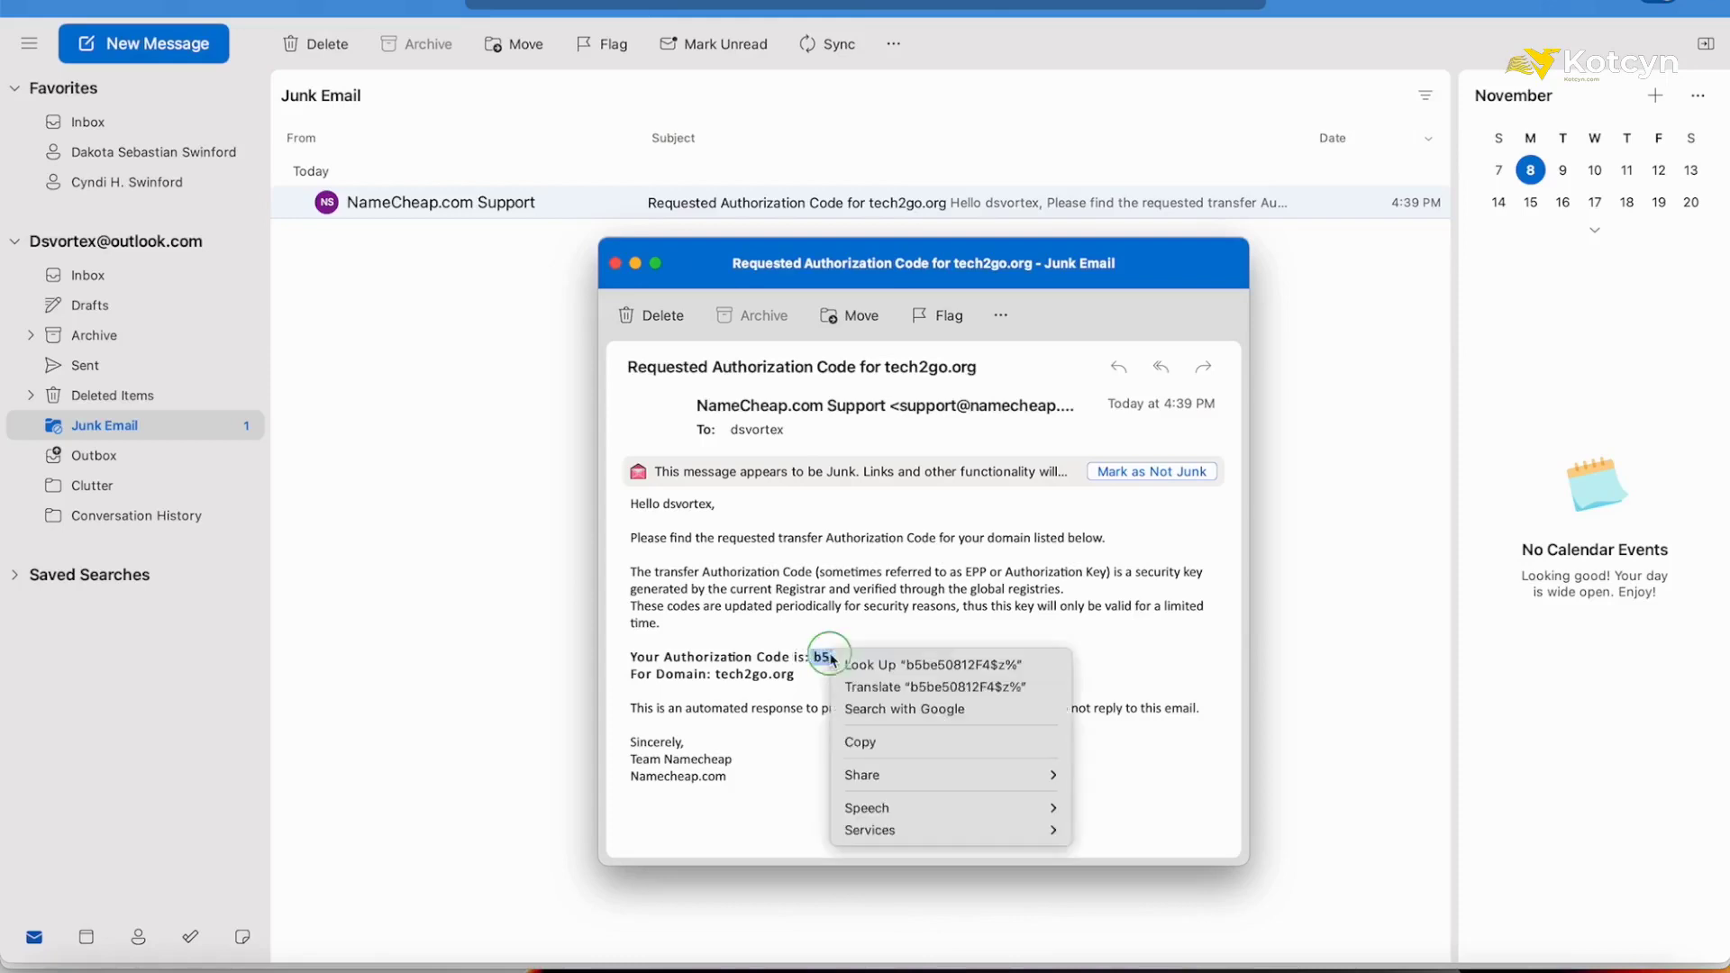
{"action": "left_click", "coordinate": [870, 736]}
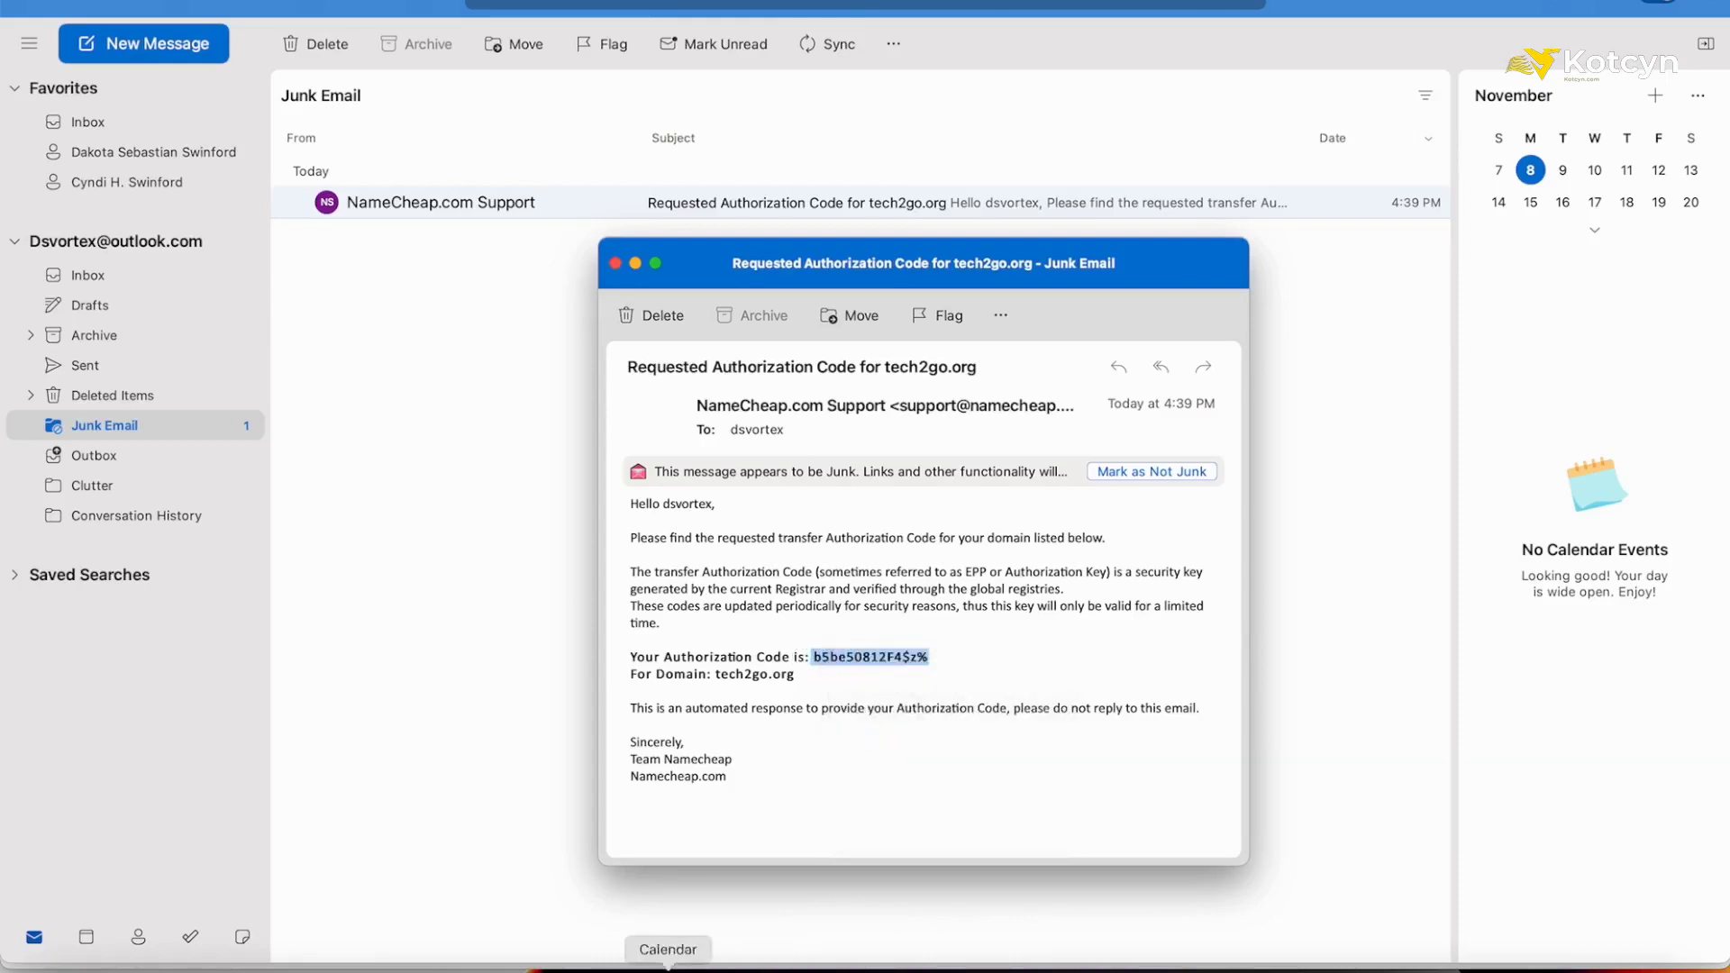
{"action": "left_click", "coordinate": [620, 962]}
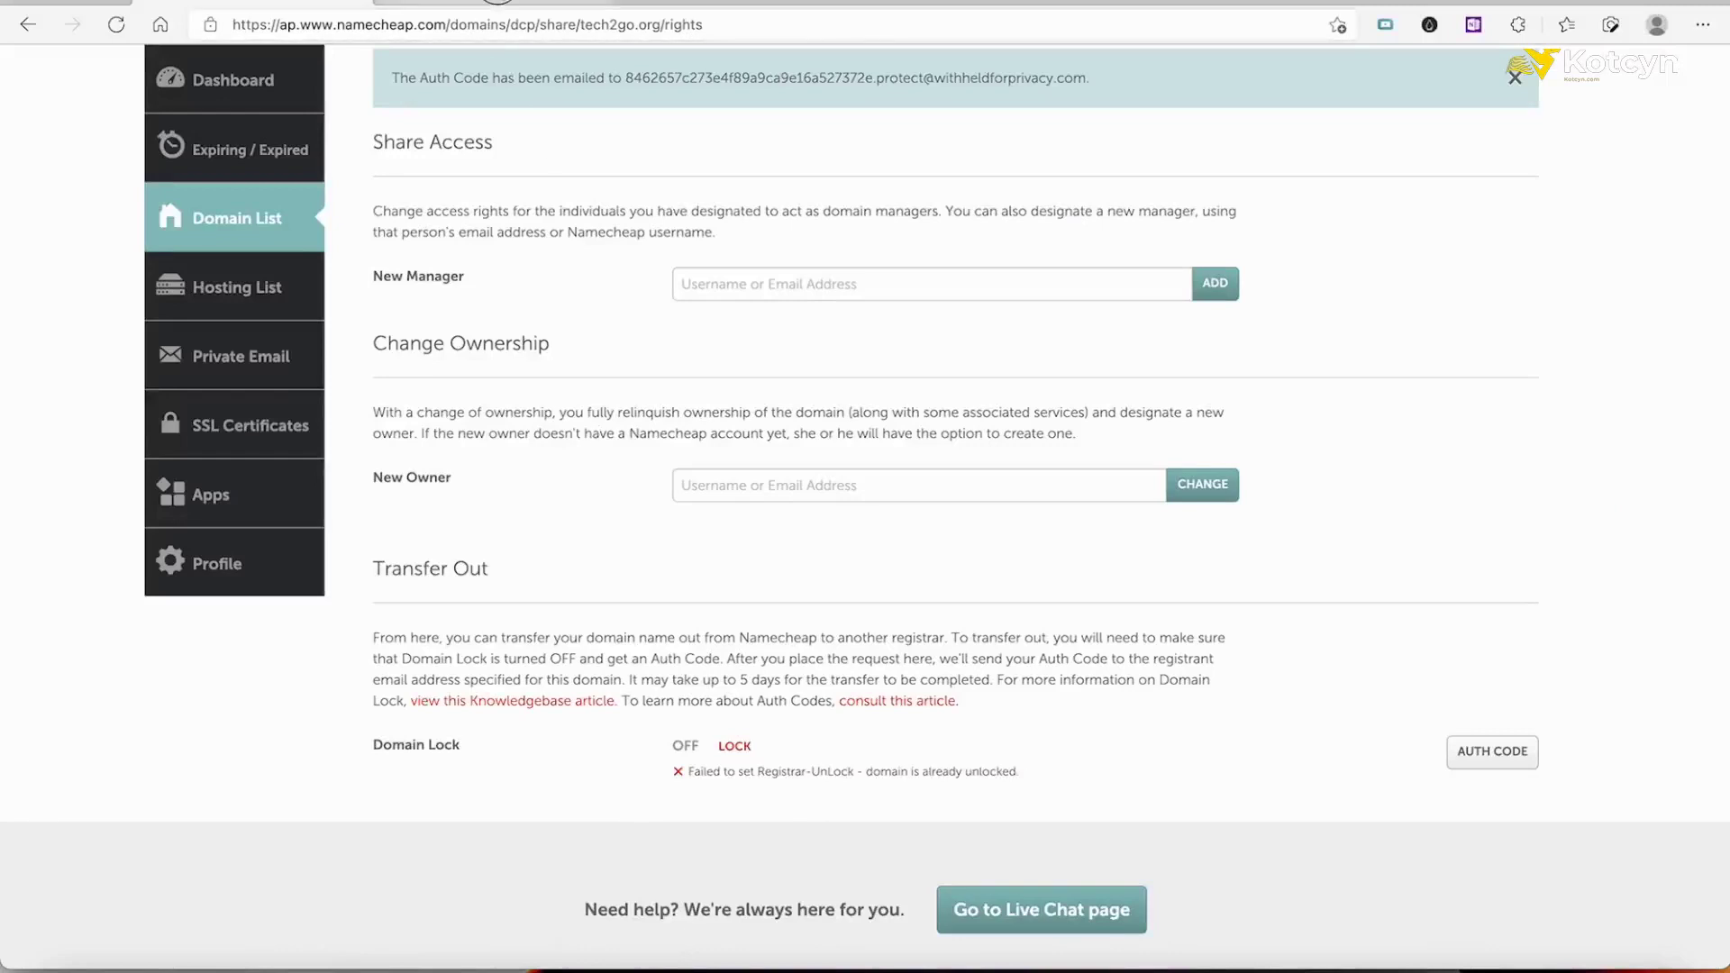
Paste the authorization code into tech2go.org's field on Cloudflare and proceed to contact confirmation.
{"action": "key", "text": "ctrl+Tab"}
{"action": "left_click", "coordinate": [732, 584]}
{"action": "right_click", "coordinate": [732, 586]}
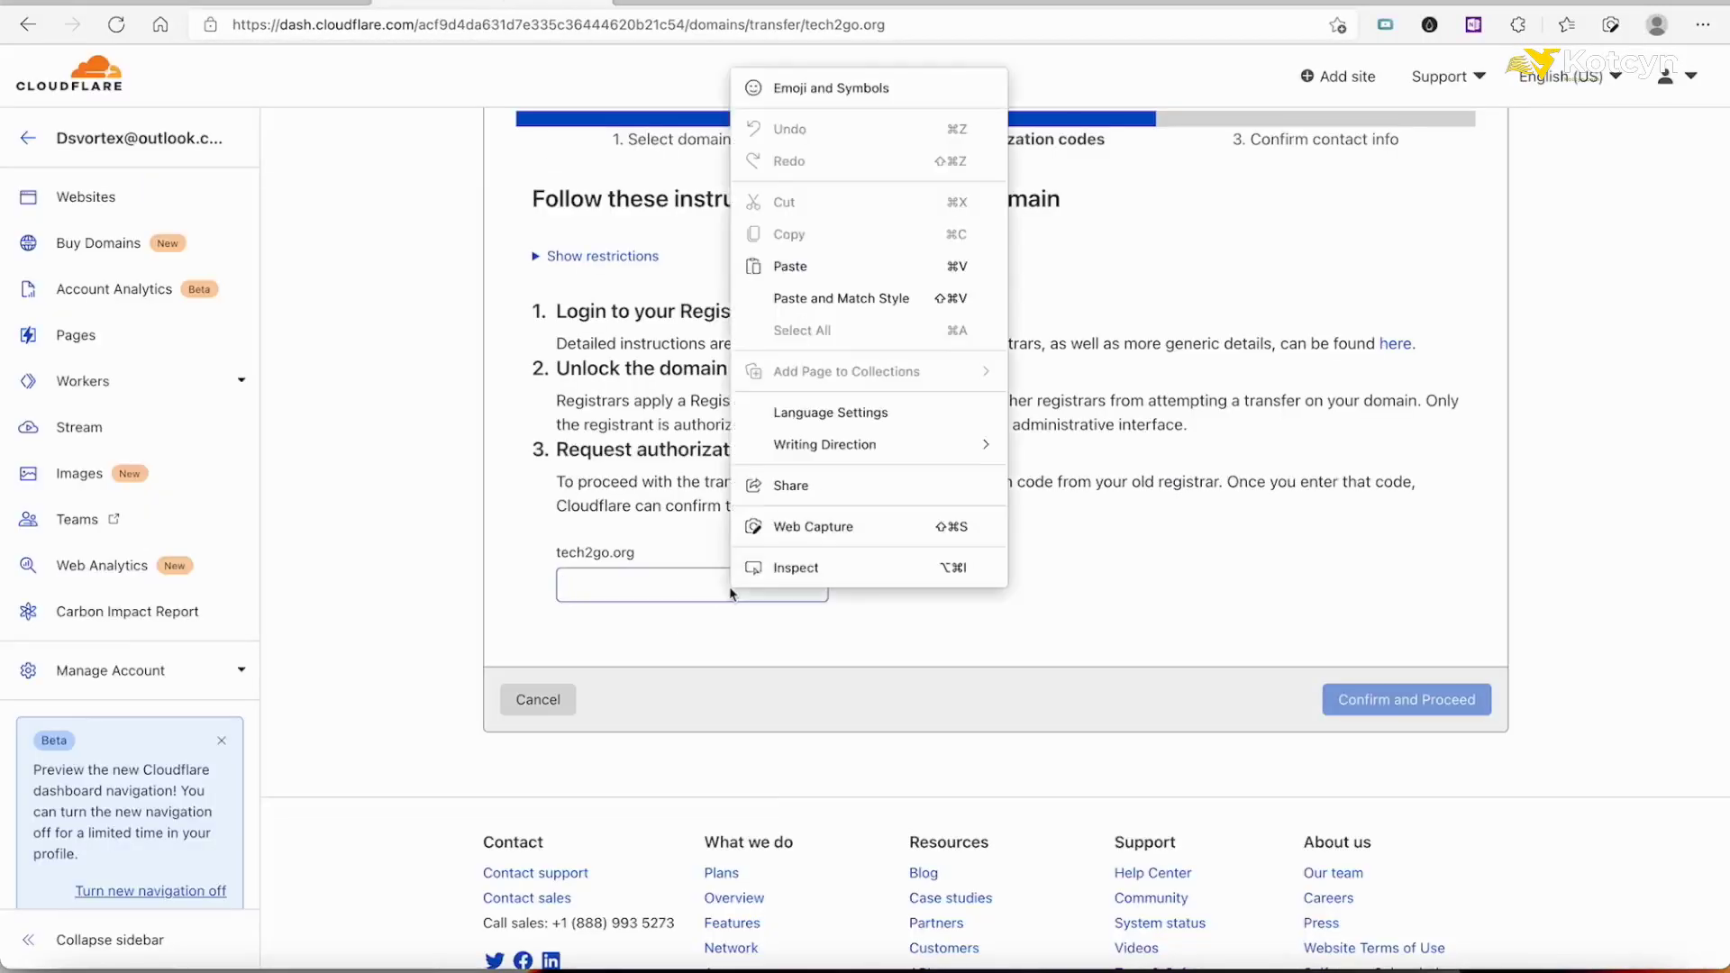
{"action": "left_click", "coordinate": [787, 265]}
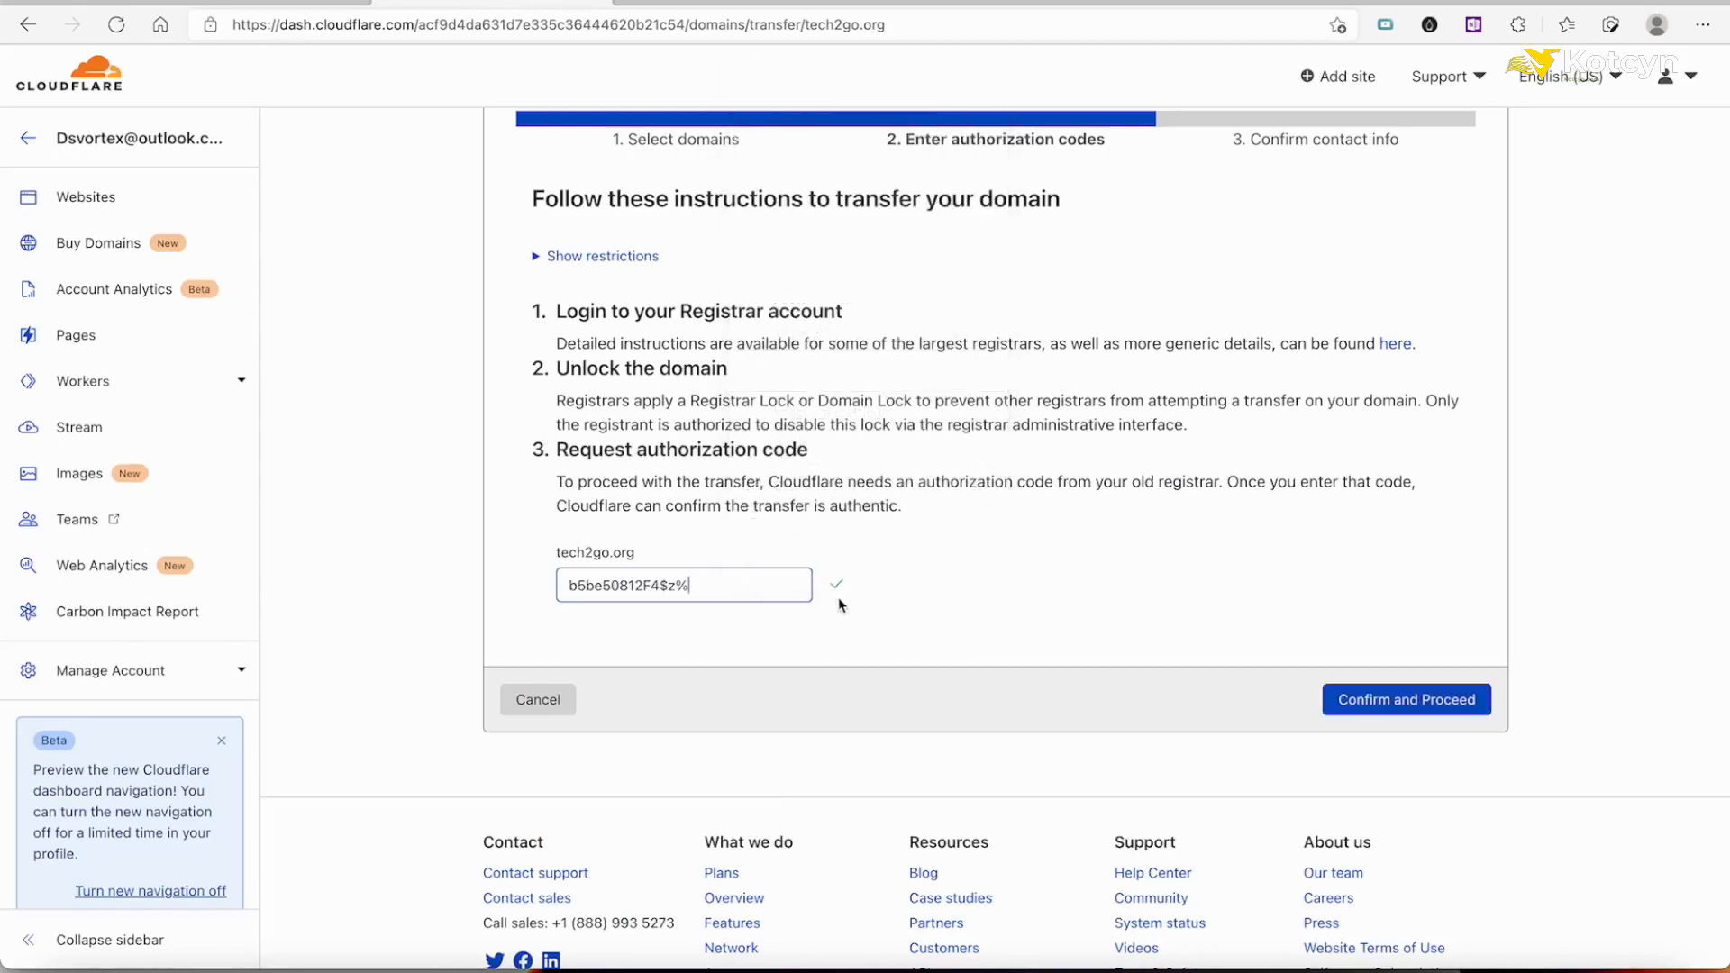
{"action": "left_click", "coordinate": [1375, 701]}
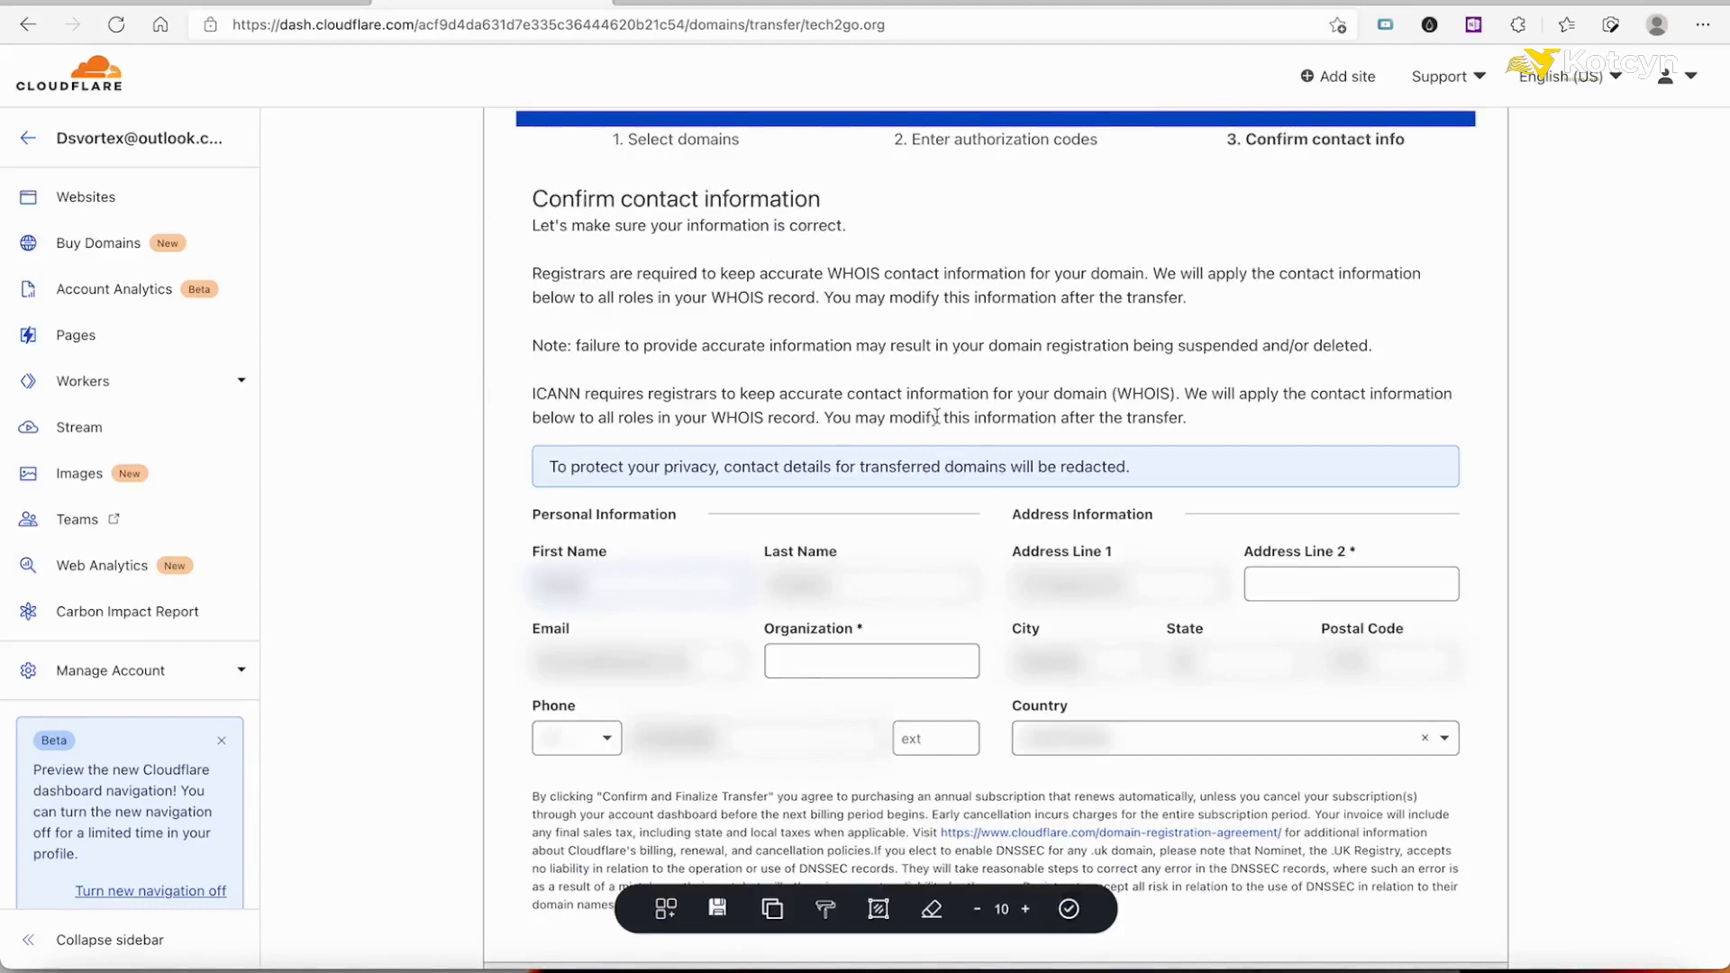
{"action": "left_click", "coordinate": [1069, 909]}
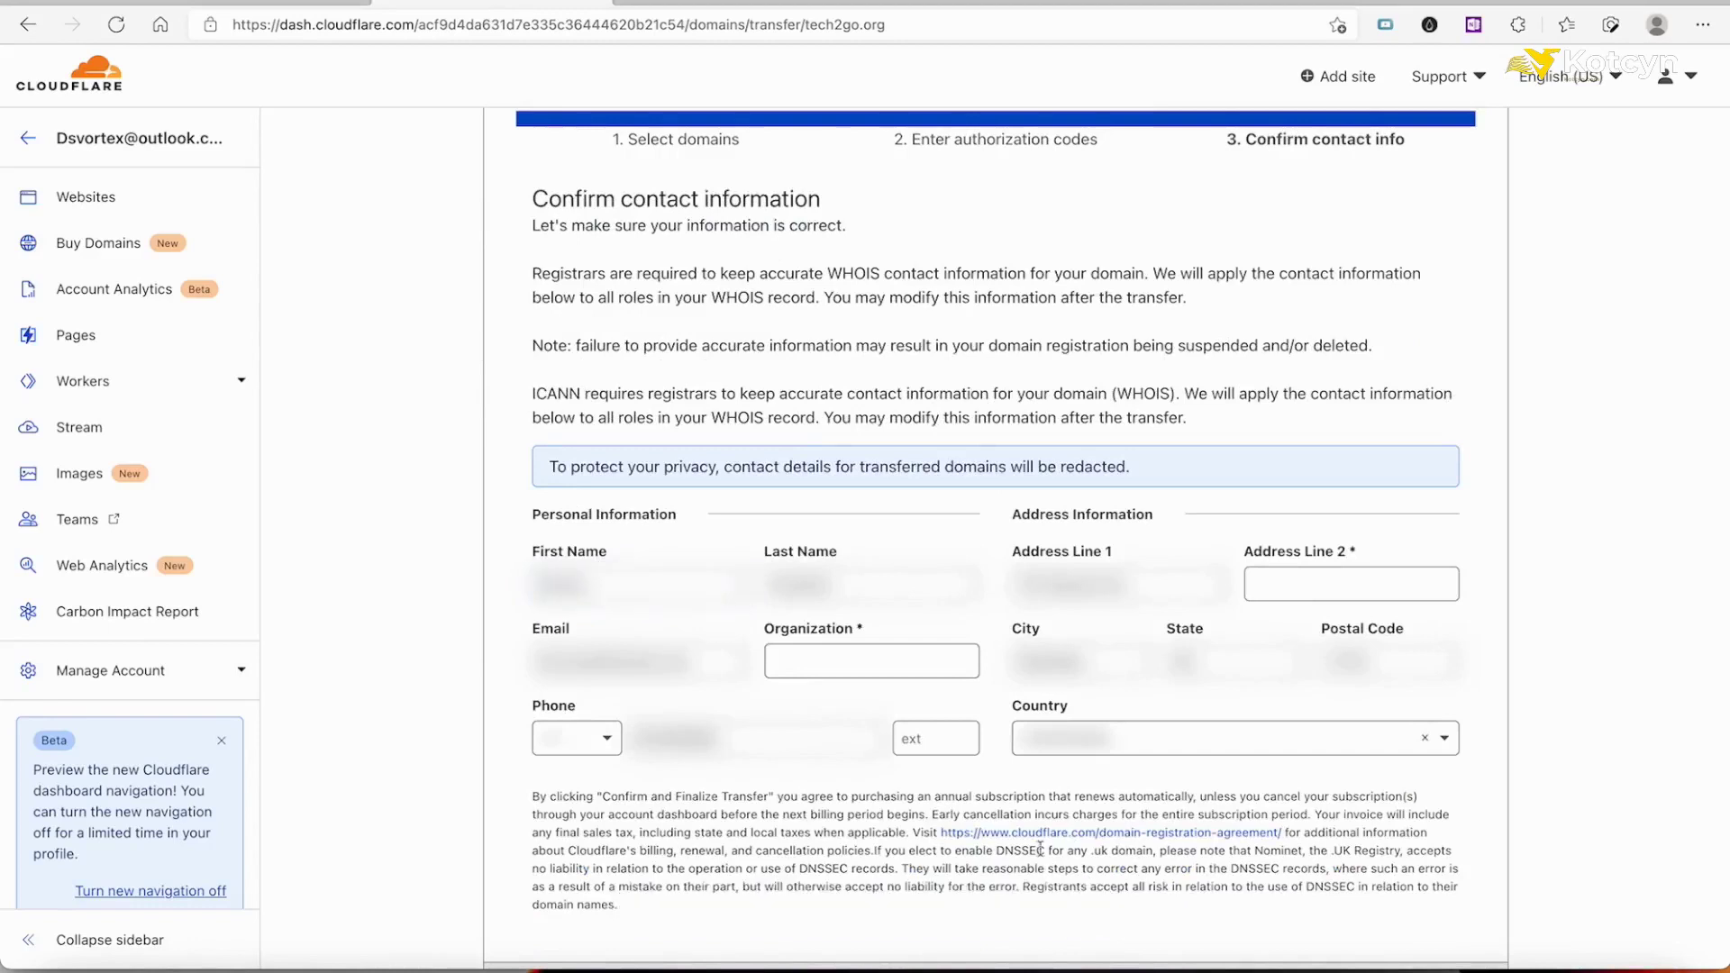
Look over the WHOIS contact details and confirm and finalize the tech2go.org transfer.
{"action": "scroll", "coordinate": [834, 749], "scroll_direction": "down", "scroll_amount": 3}
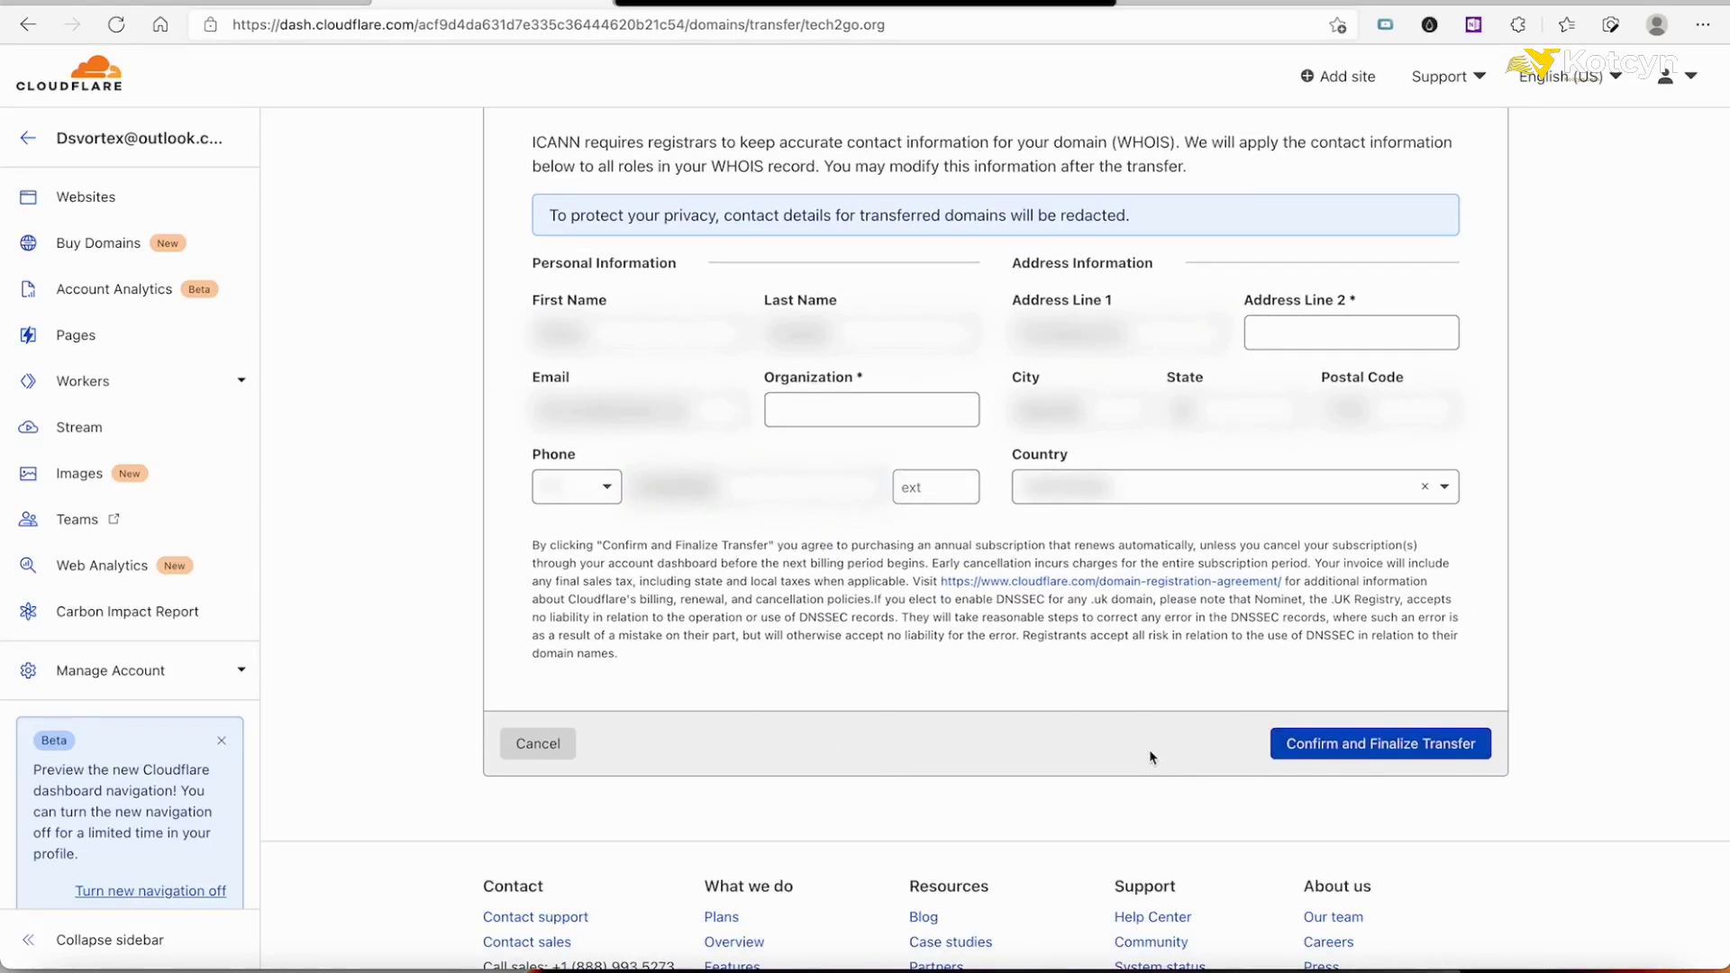
{"action": "mouse_move", "coordinate": [1151, 755]}
{"action": "left_mouse_down"}
{"action": "mouse_move", "coordinate": [986, 388]}
{"action": "mouse_move", "coordinate": [1244, 456]}
{"action": "mouse_move", "coordinate": [1191, 484]}
{"action": "left_mouse_up"}
{"action": "left_click_drag", "start_coordinate": [1043, 742], "coordinate": [1260, 741]}
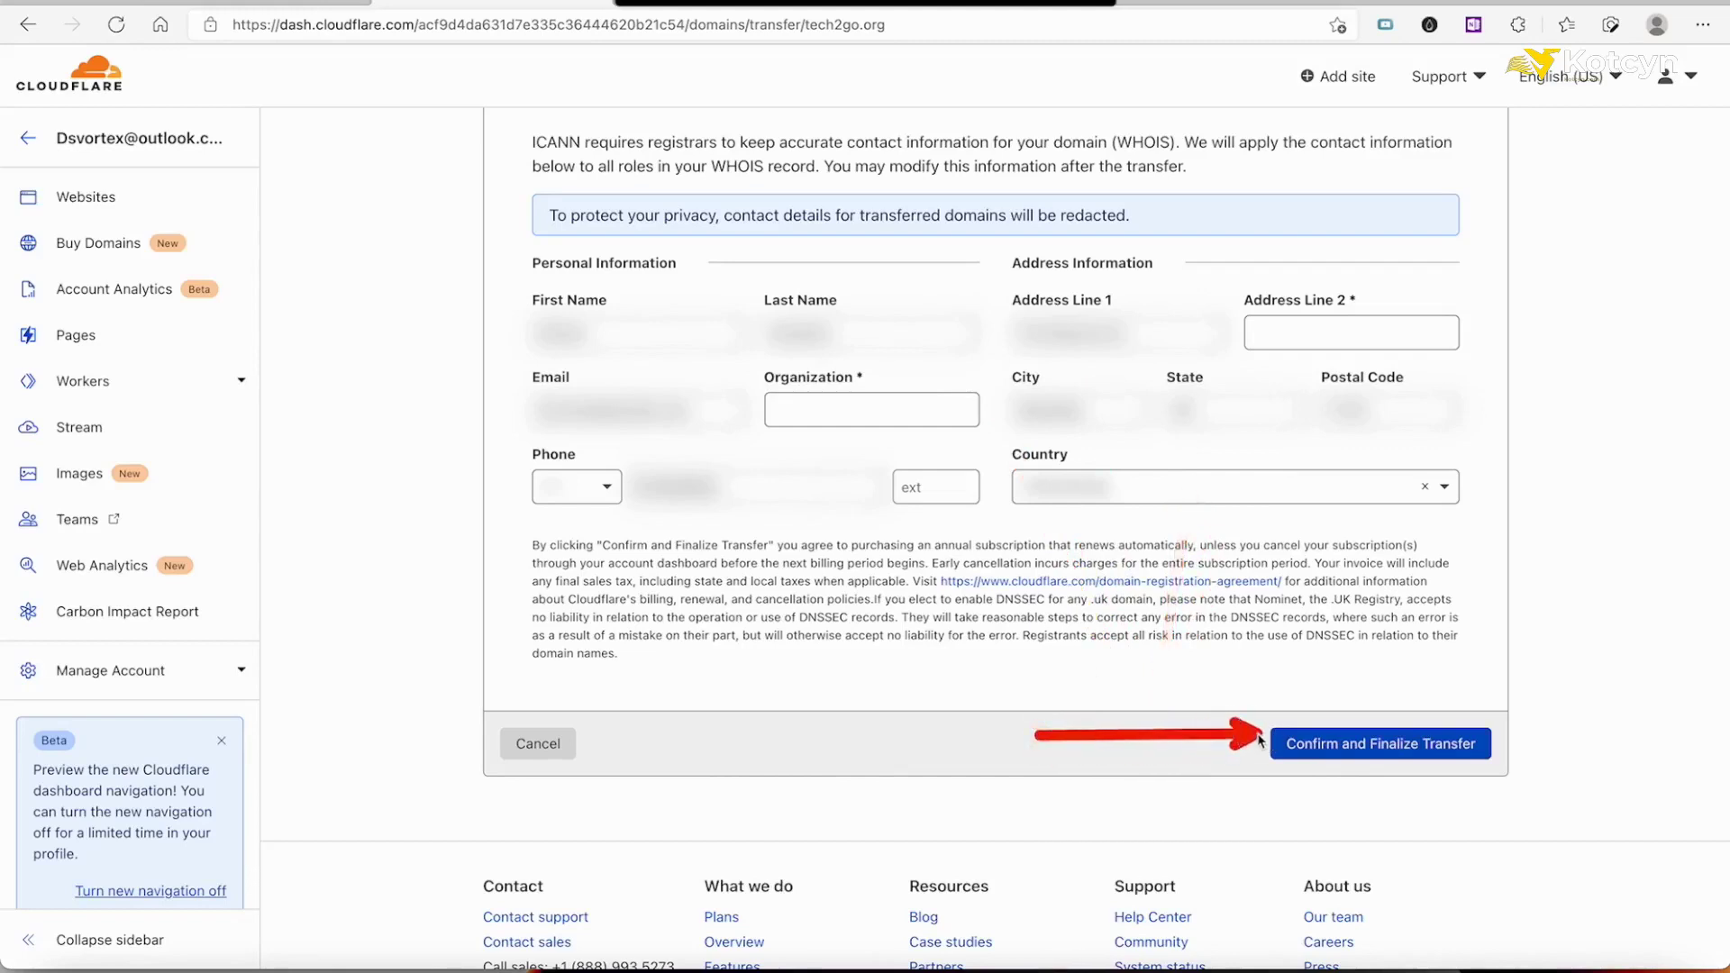
{"action": "left_click", "coordinate": [1440, 753]}
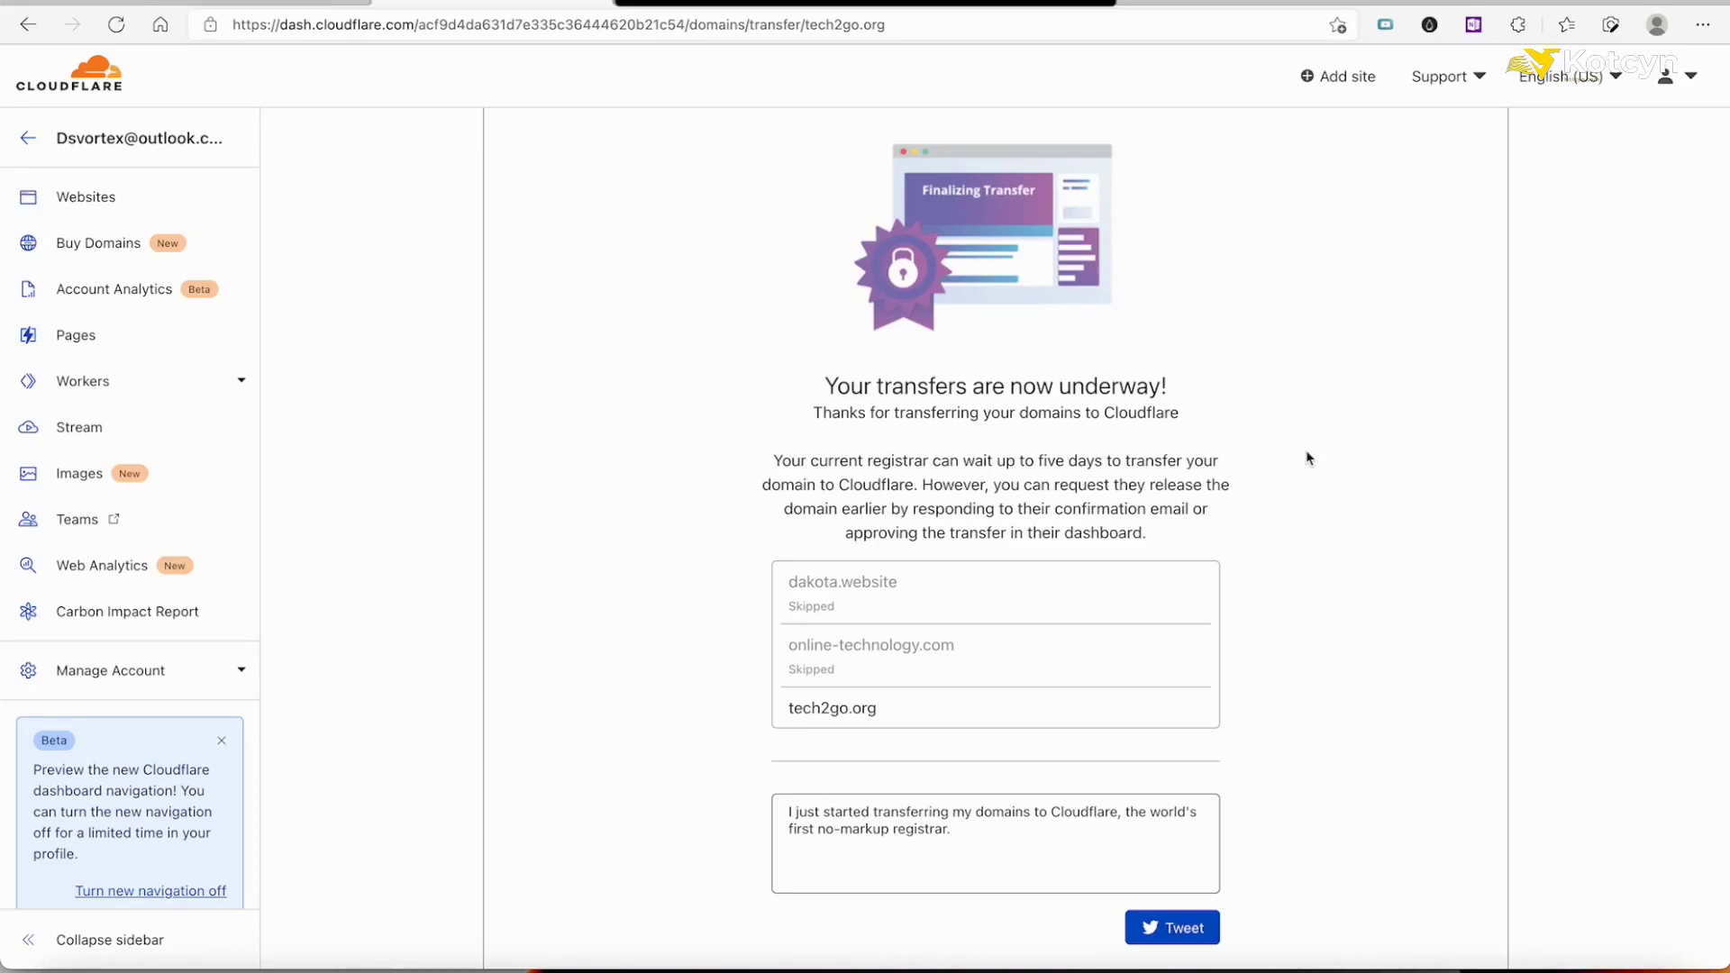
Look over the tech2go.org transfers-underway page, then switch to Outlook for Namecheap's confirmation request.
{"action": "left_click_drag", "start_coordinate": [1295, 433], "coordinate": [1189, 395]}
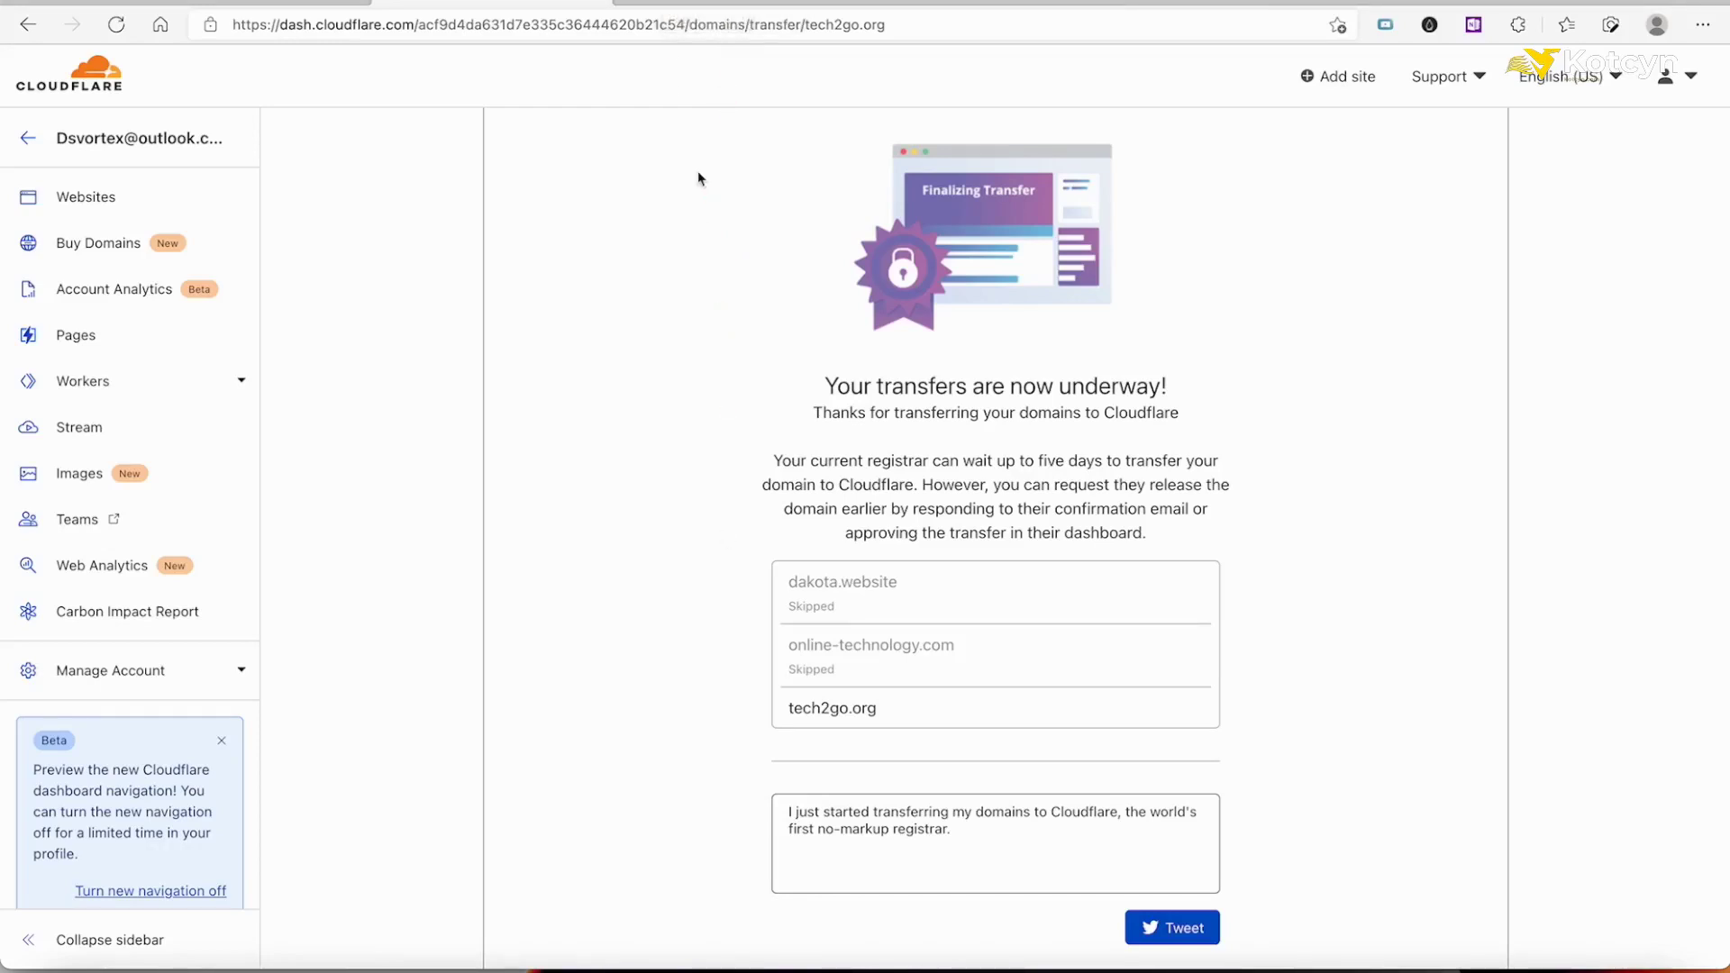
{"action": "scroll", "coordinate": [1270, 966], "scroll_direction": "down", "scroll_amount": 6}
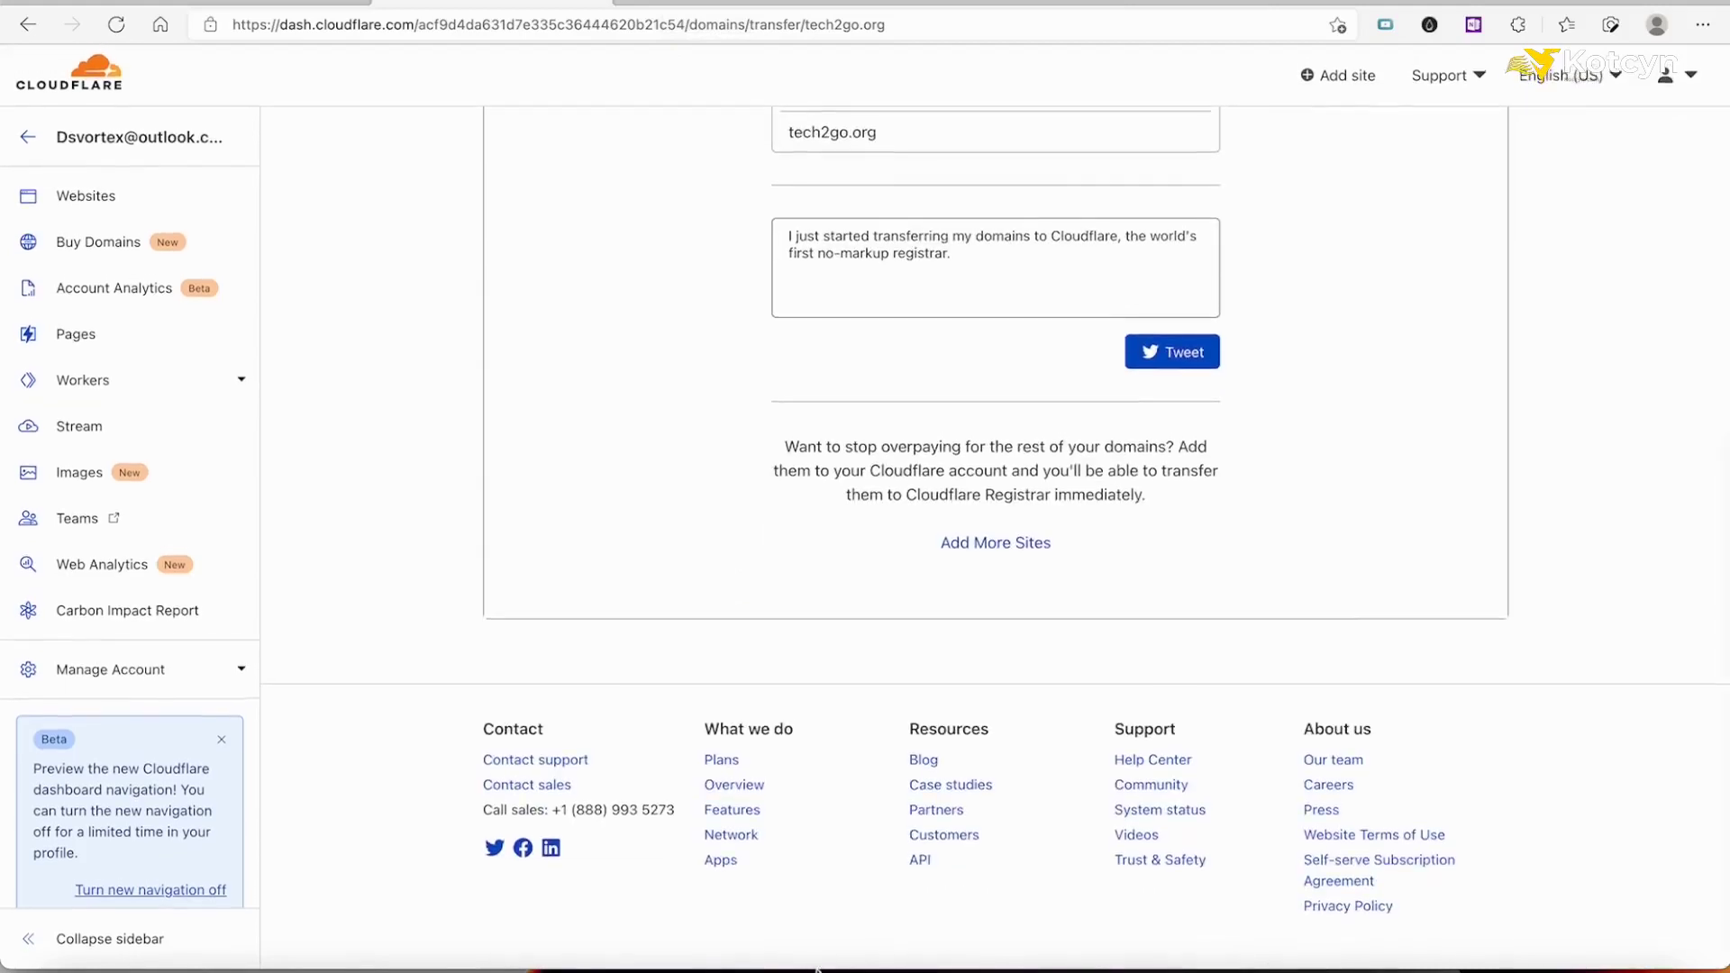
{"action": "left_click", "coordinate": [718, 969]}
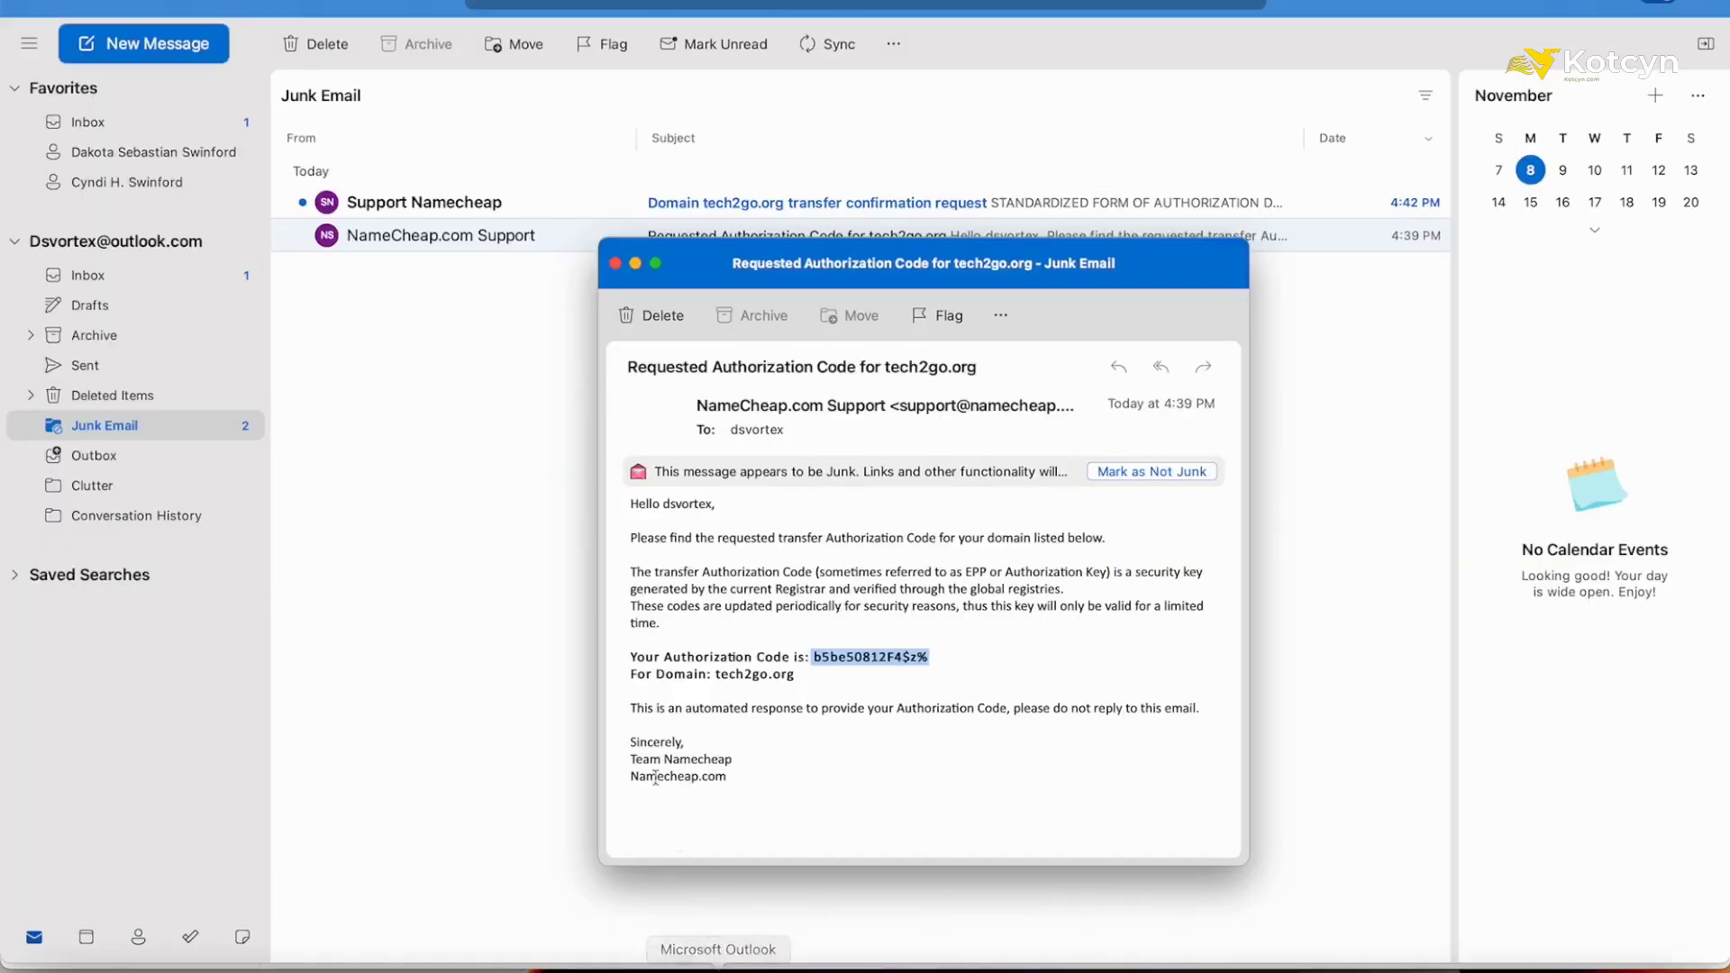
Read the Support Namecheap email saying tech2go.org's transfer proceeds 11/13/2021 unless cancelled, then close it.
{"action": "double_click", "coordinate": [712, 195]}
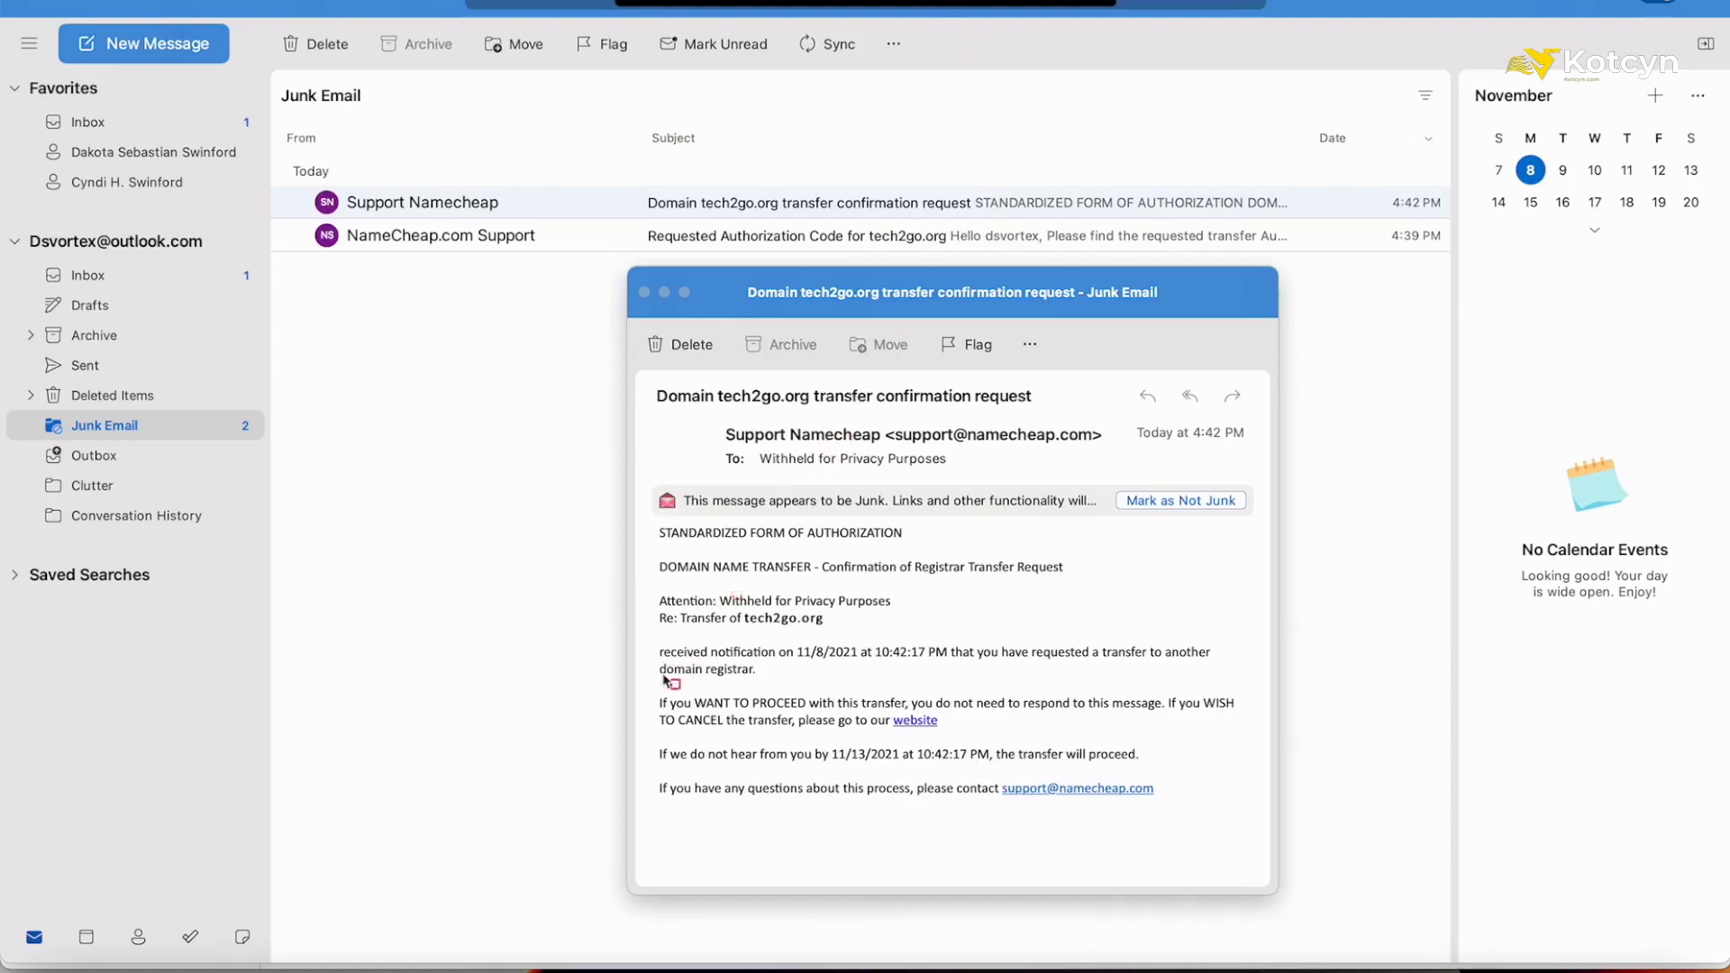
{"action": "left_click", "coordinate": [704, 682]}
{"action": "left_click", "coordinate": [685, 689]}
{"action": "mouse_move", "coordinate": [685, 690]}
{"action": "left_mouse_down"}
{"action": "mouse_move", "coordinate": [730, 727]}
{"action": "mouse_move", "coordinate": [830, 728]}
{"action": "left_mouse_up"}
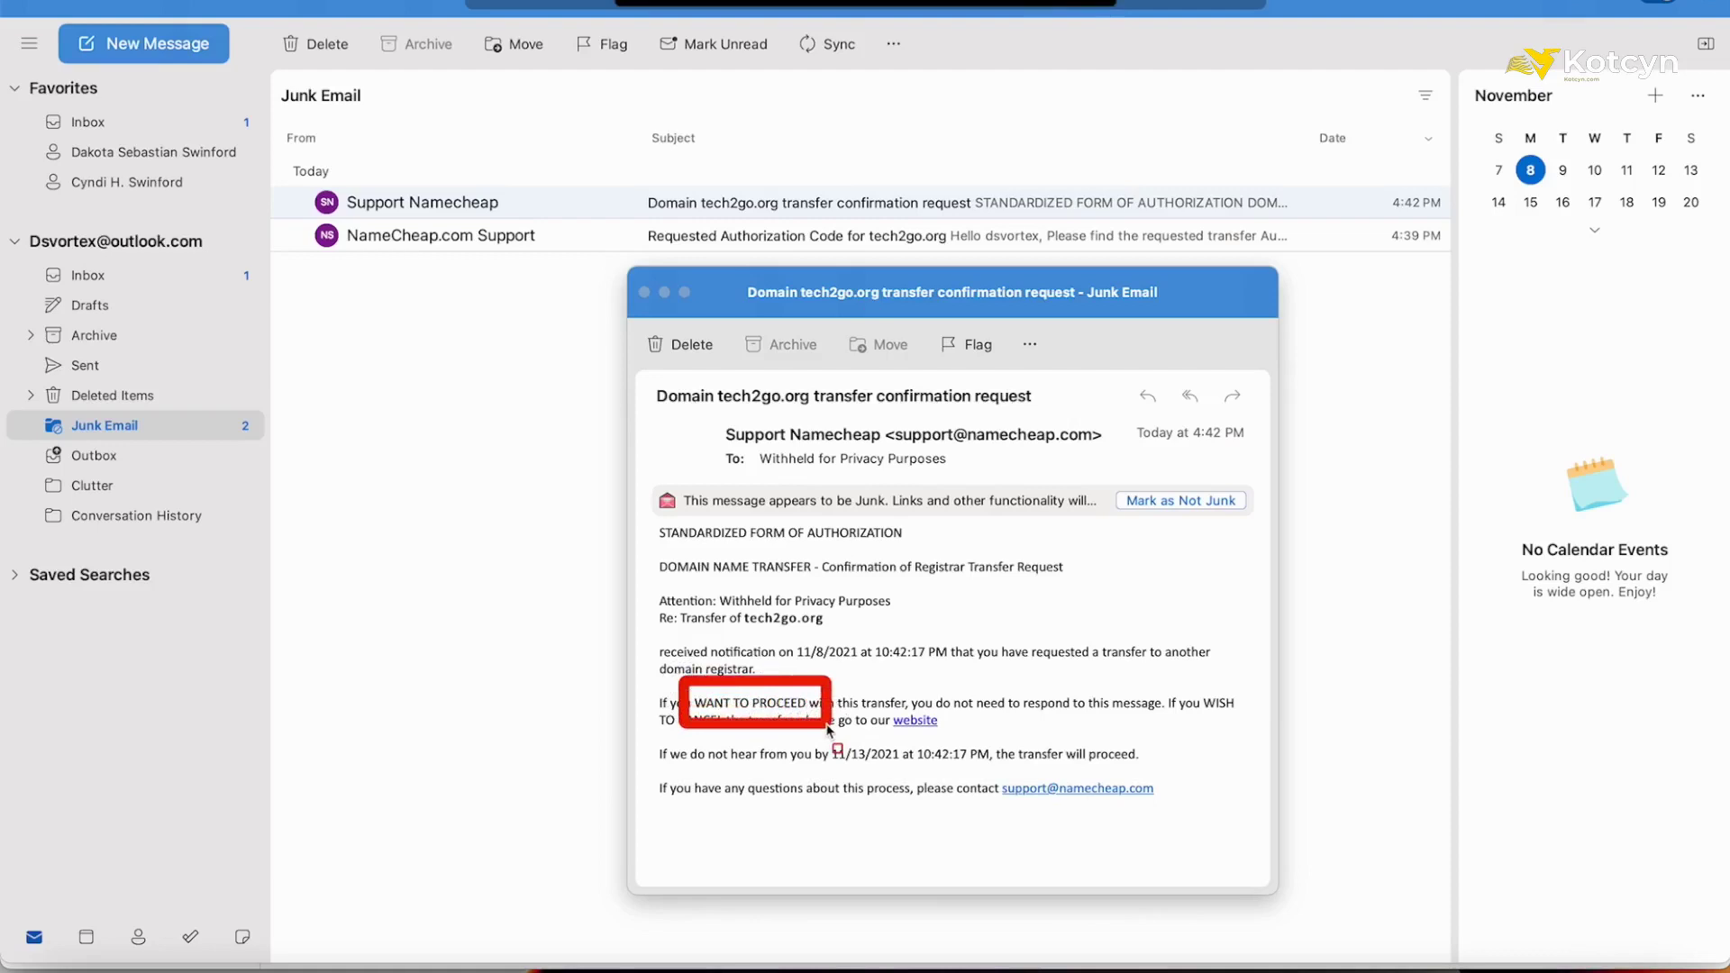
{"action": "left_click_drag", "start_coordinate": [1207, 685], "coordinate": [1252, 730]}
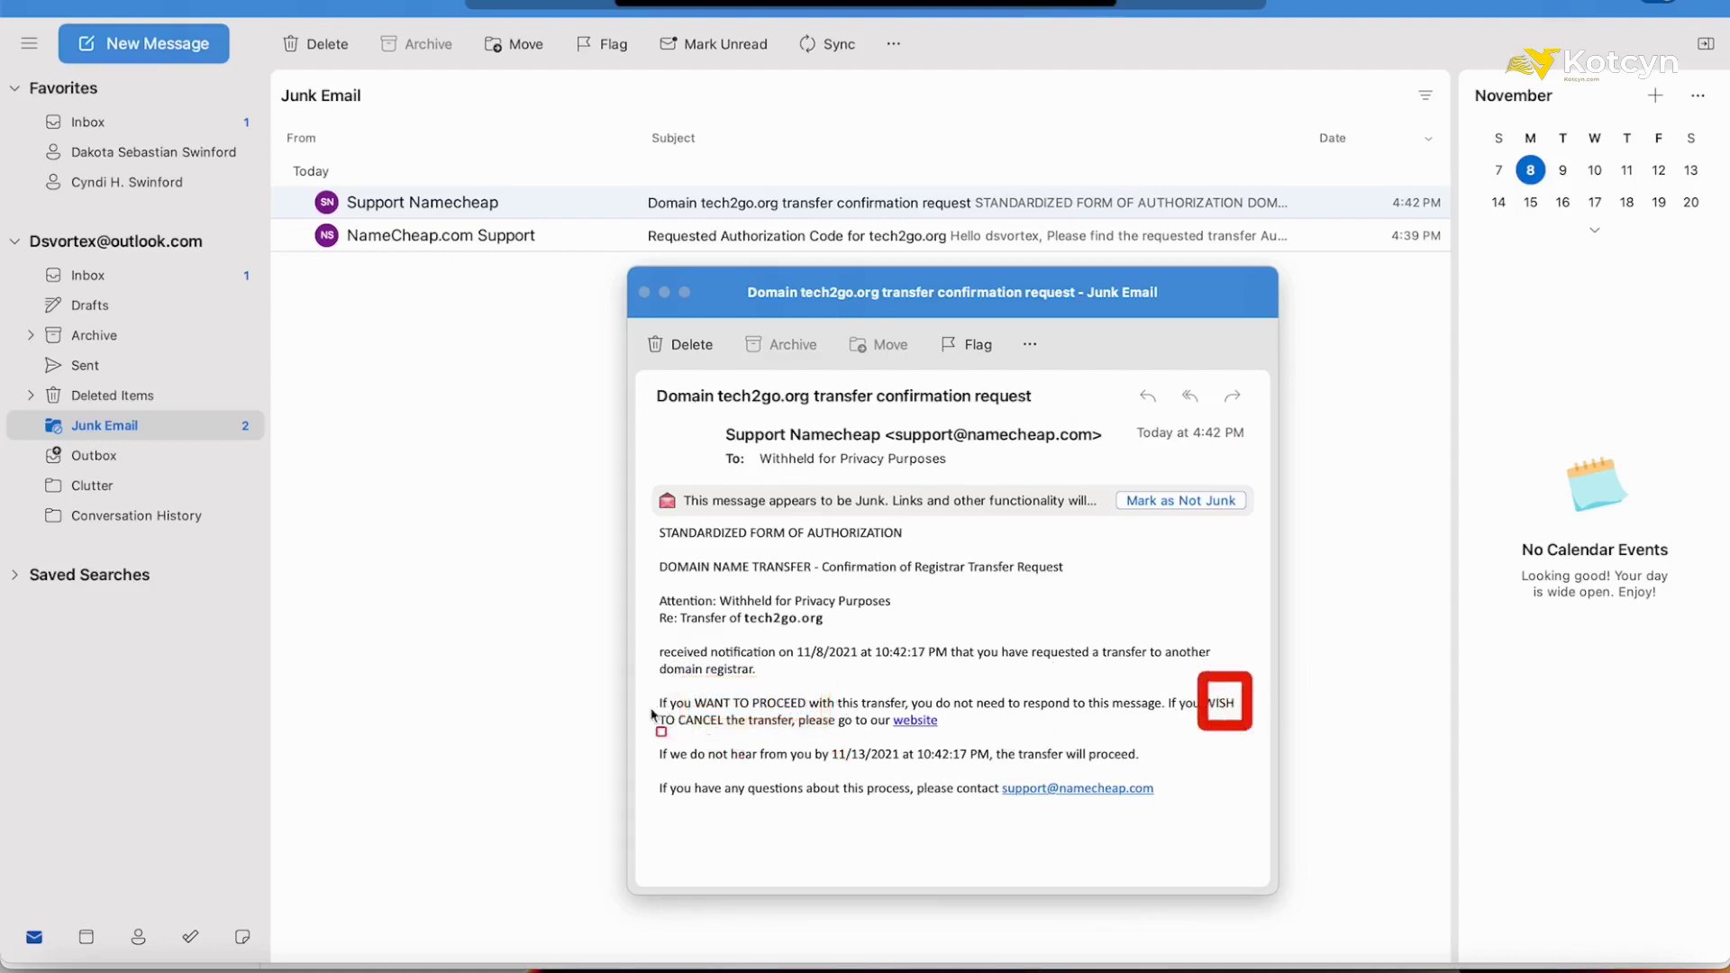
{"action": "left_click_drag", "start_coordinate": [654, 721], "coordinate": [742, 735]}
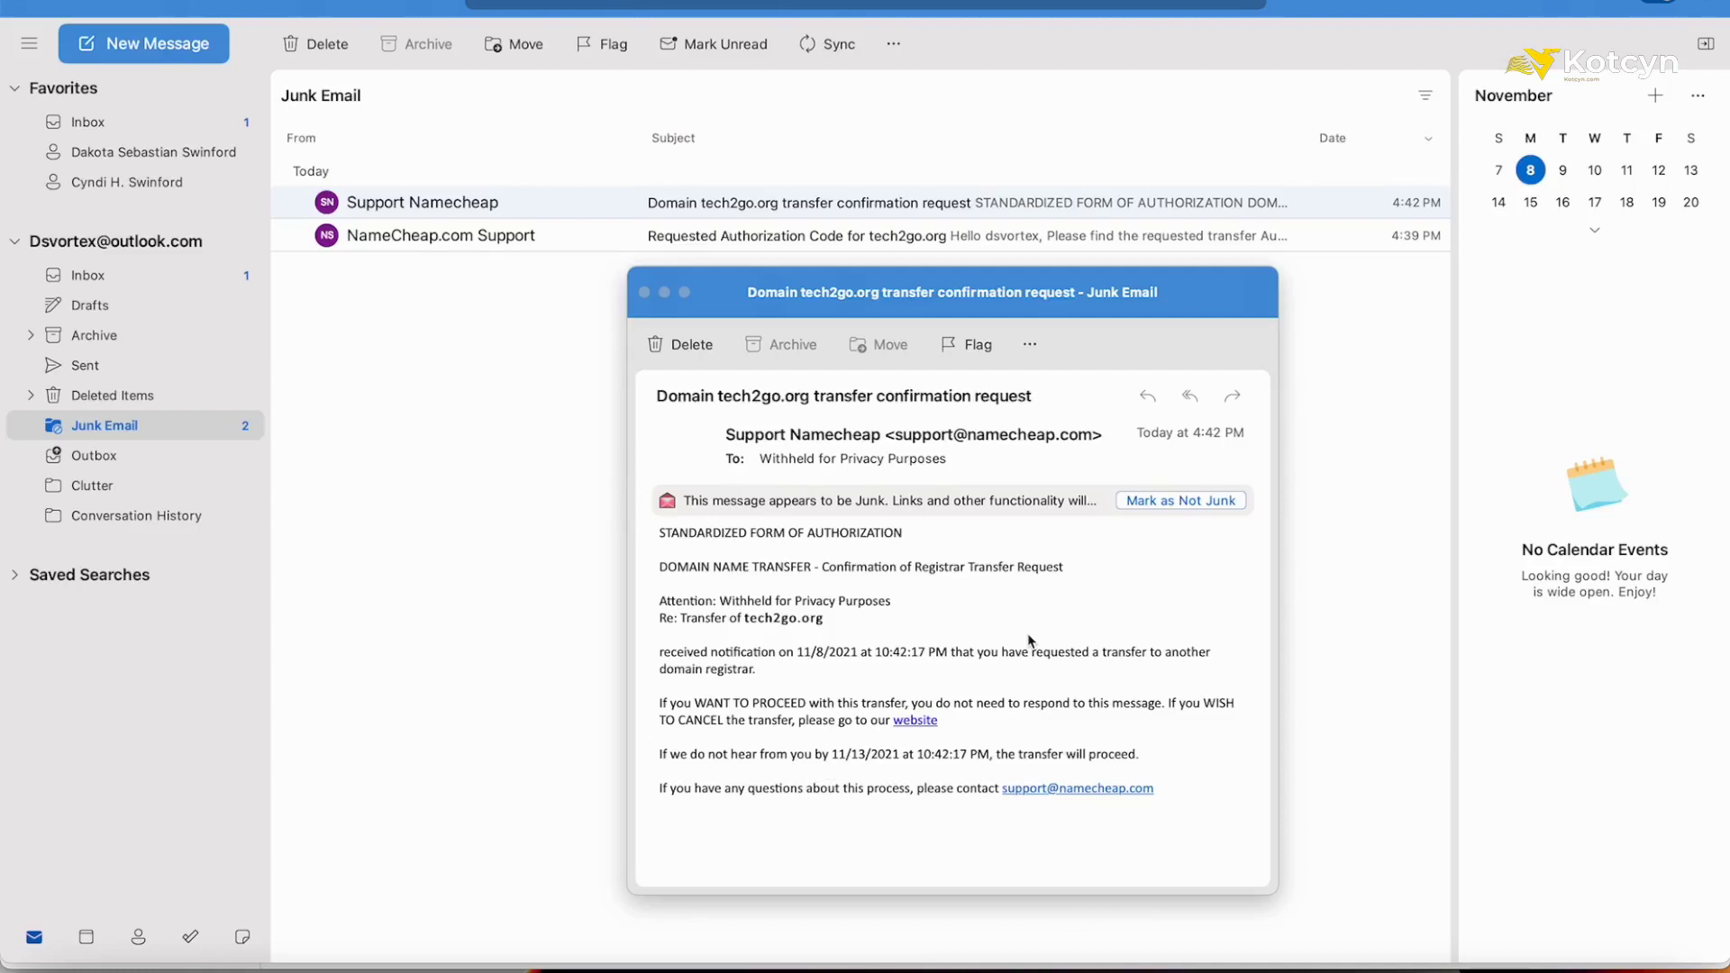
{"action": "left_click", "coordinate": [645, 294]}
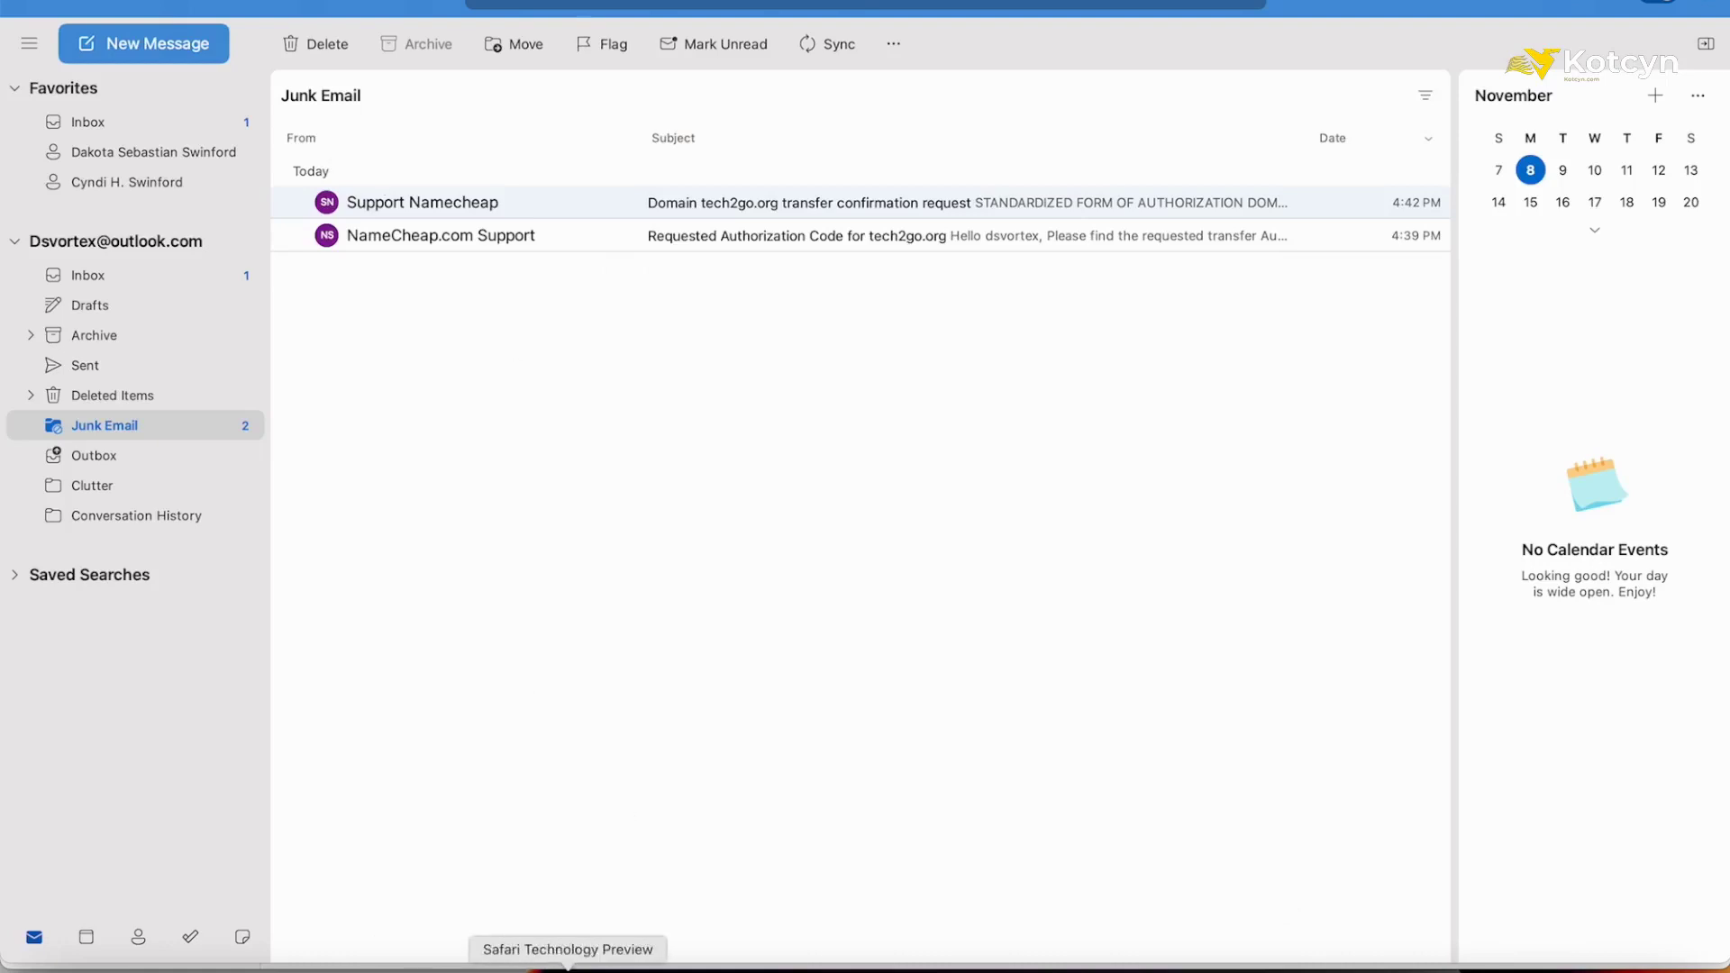
Back in Edge, go from Websites to the tech2go.org card and its Manage domain page.
{"action": "left_click", "coordinate": [619, 966]}
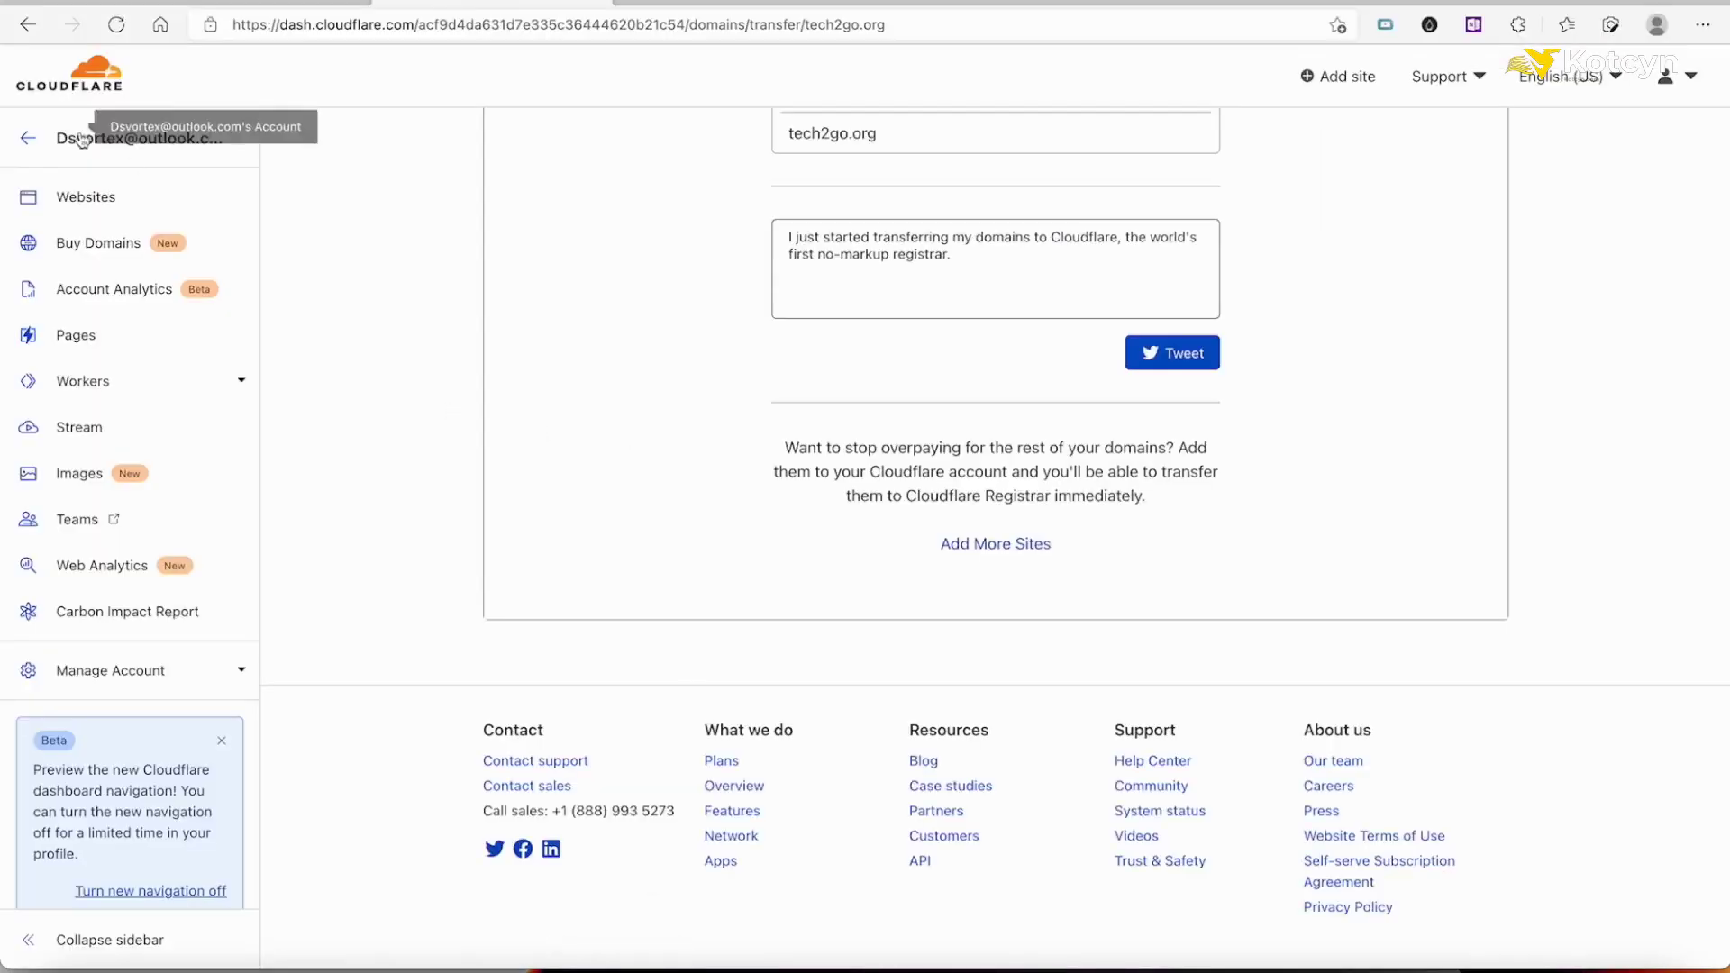
{"action": "left_click", "coordinate": [78, 201]}
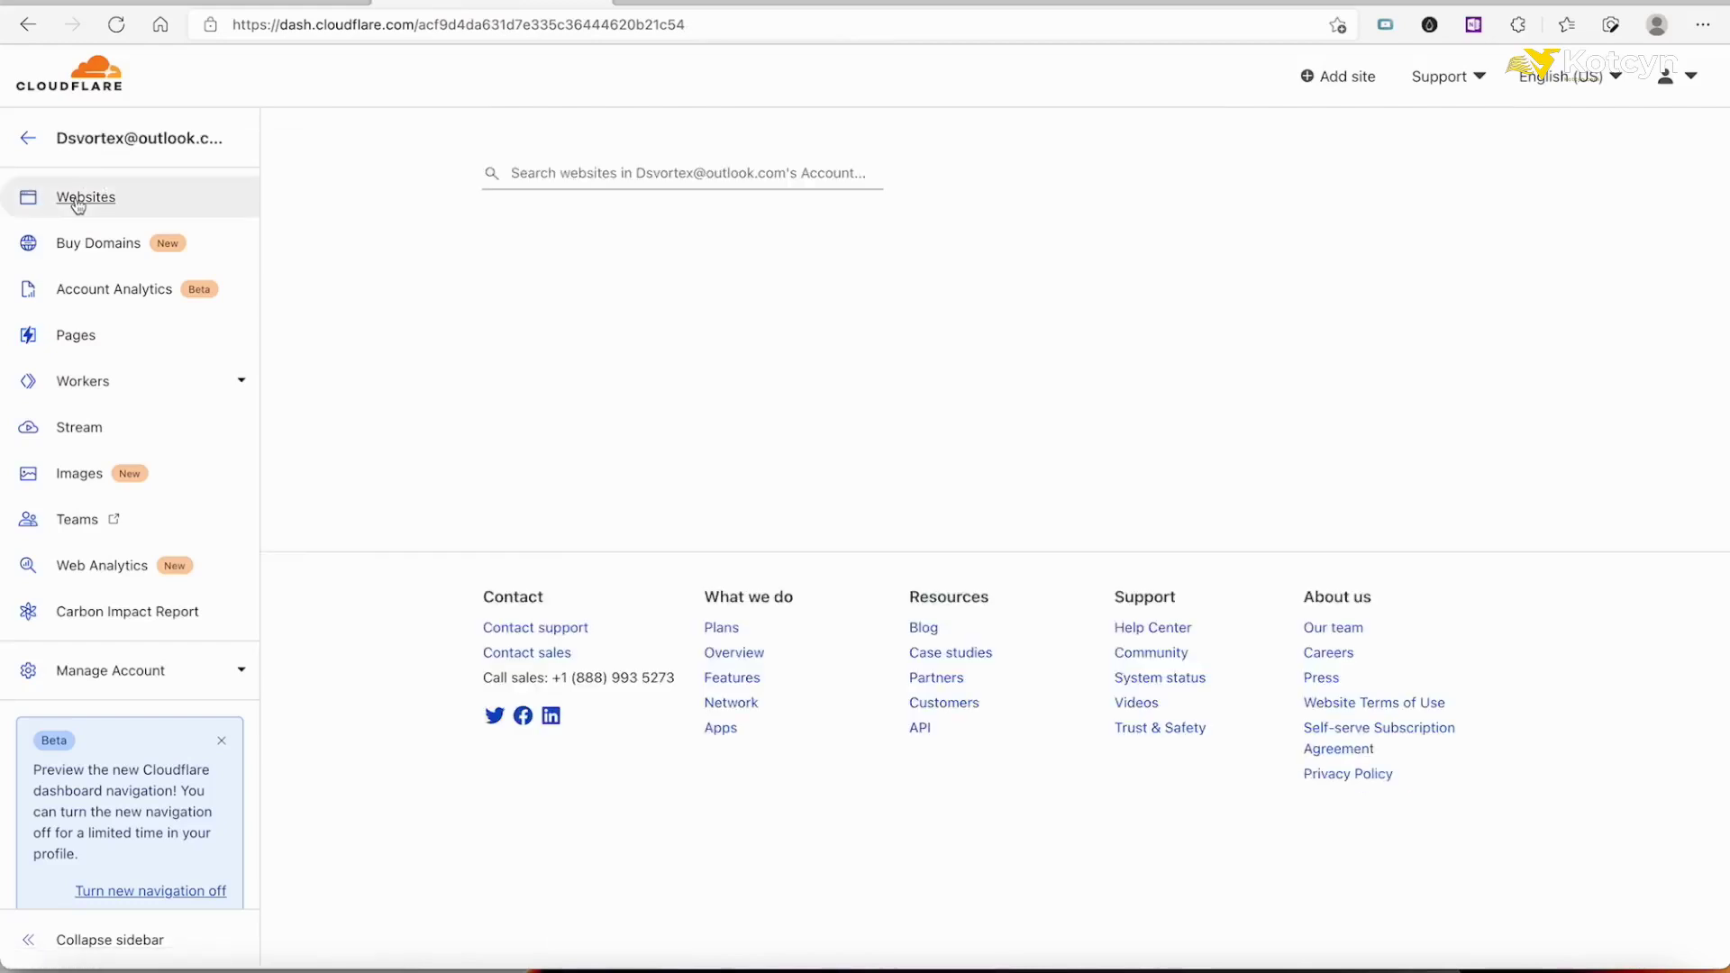
{"action": "left_click", "coordinate": [1085, 724]}
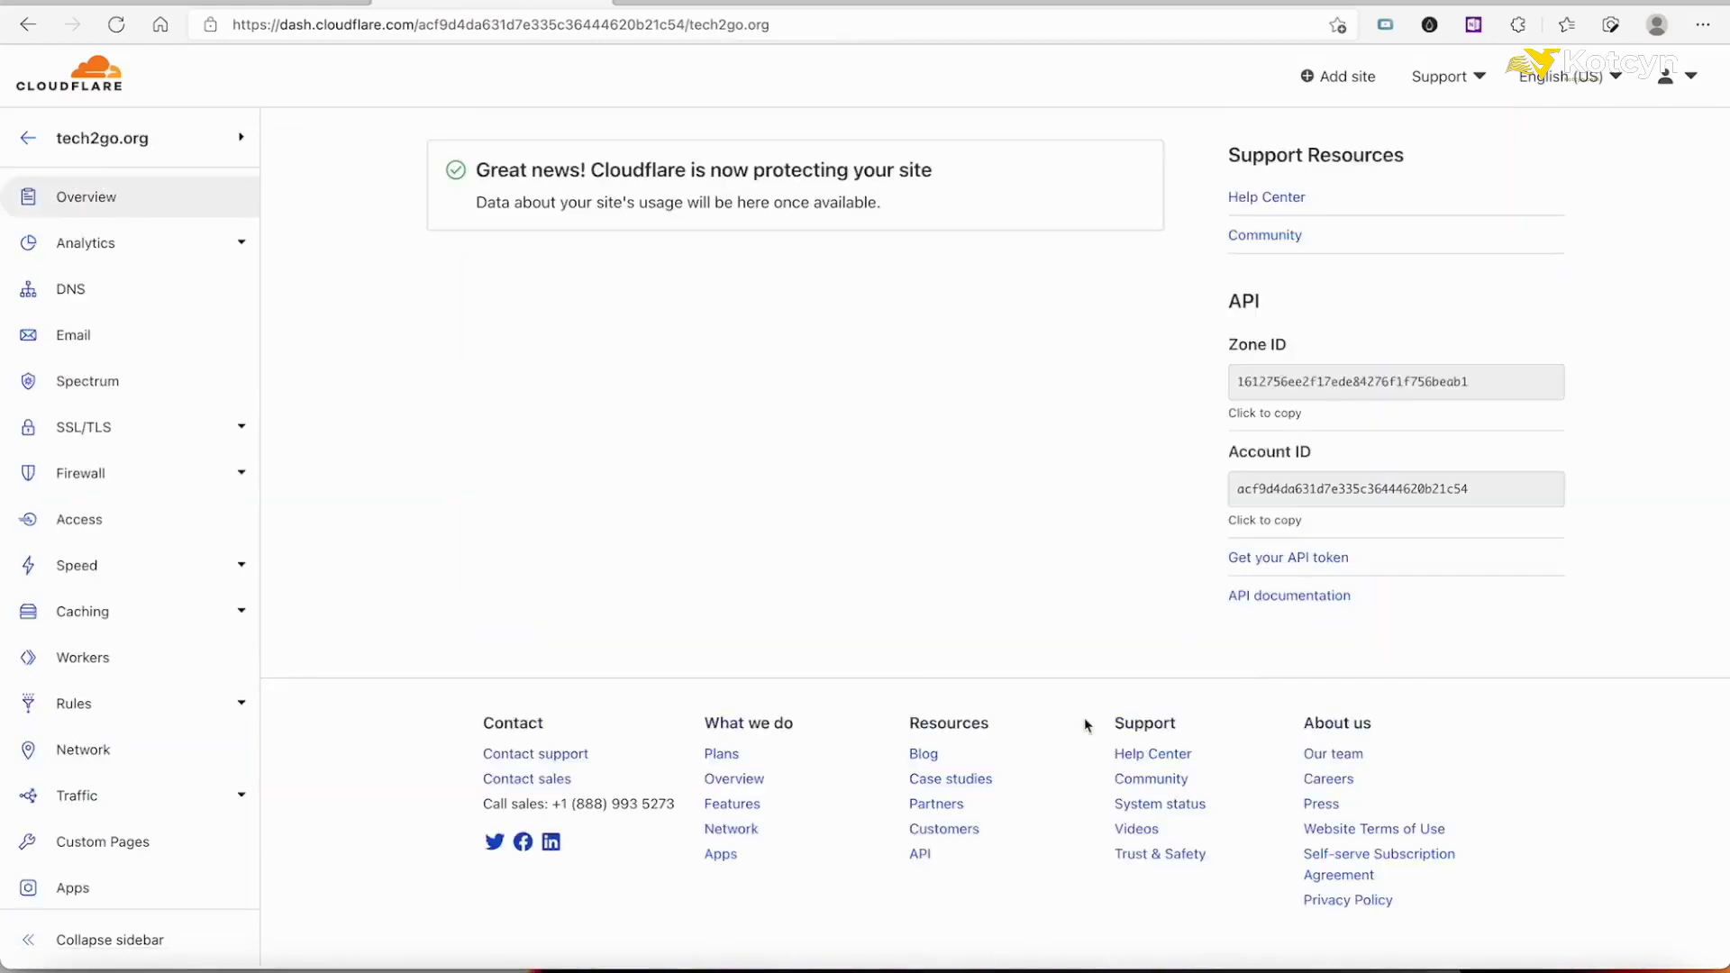
{"action": "left_click", "coordinate": [1249, 620]}
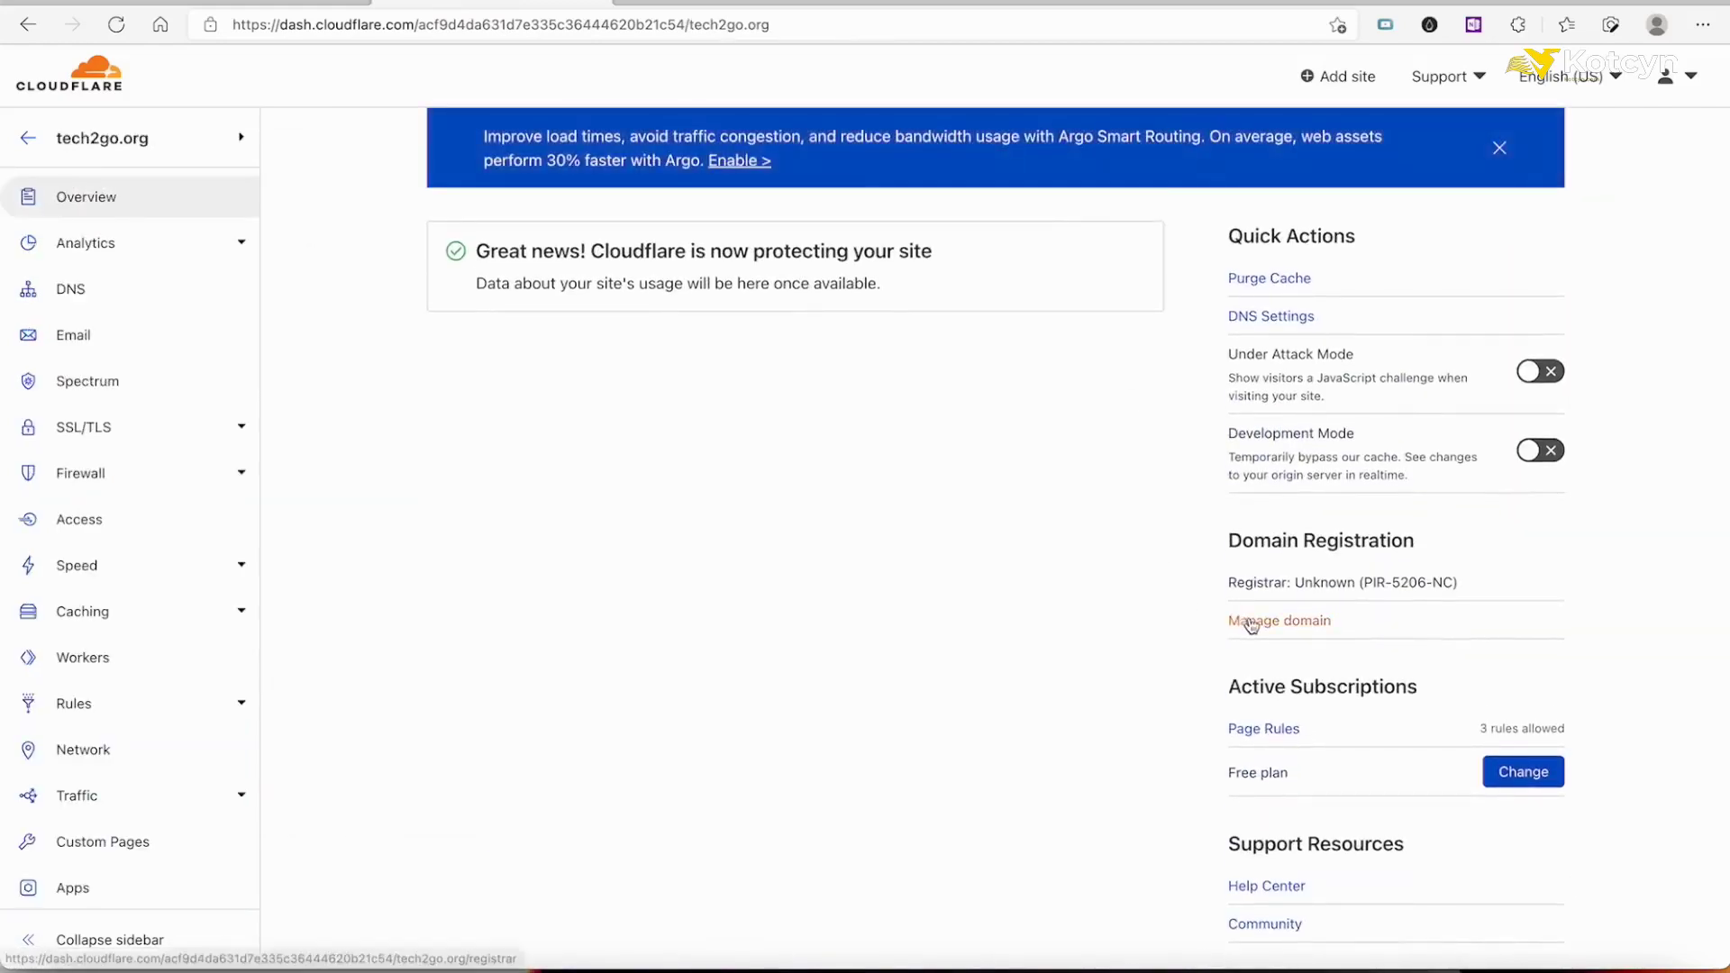